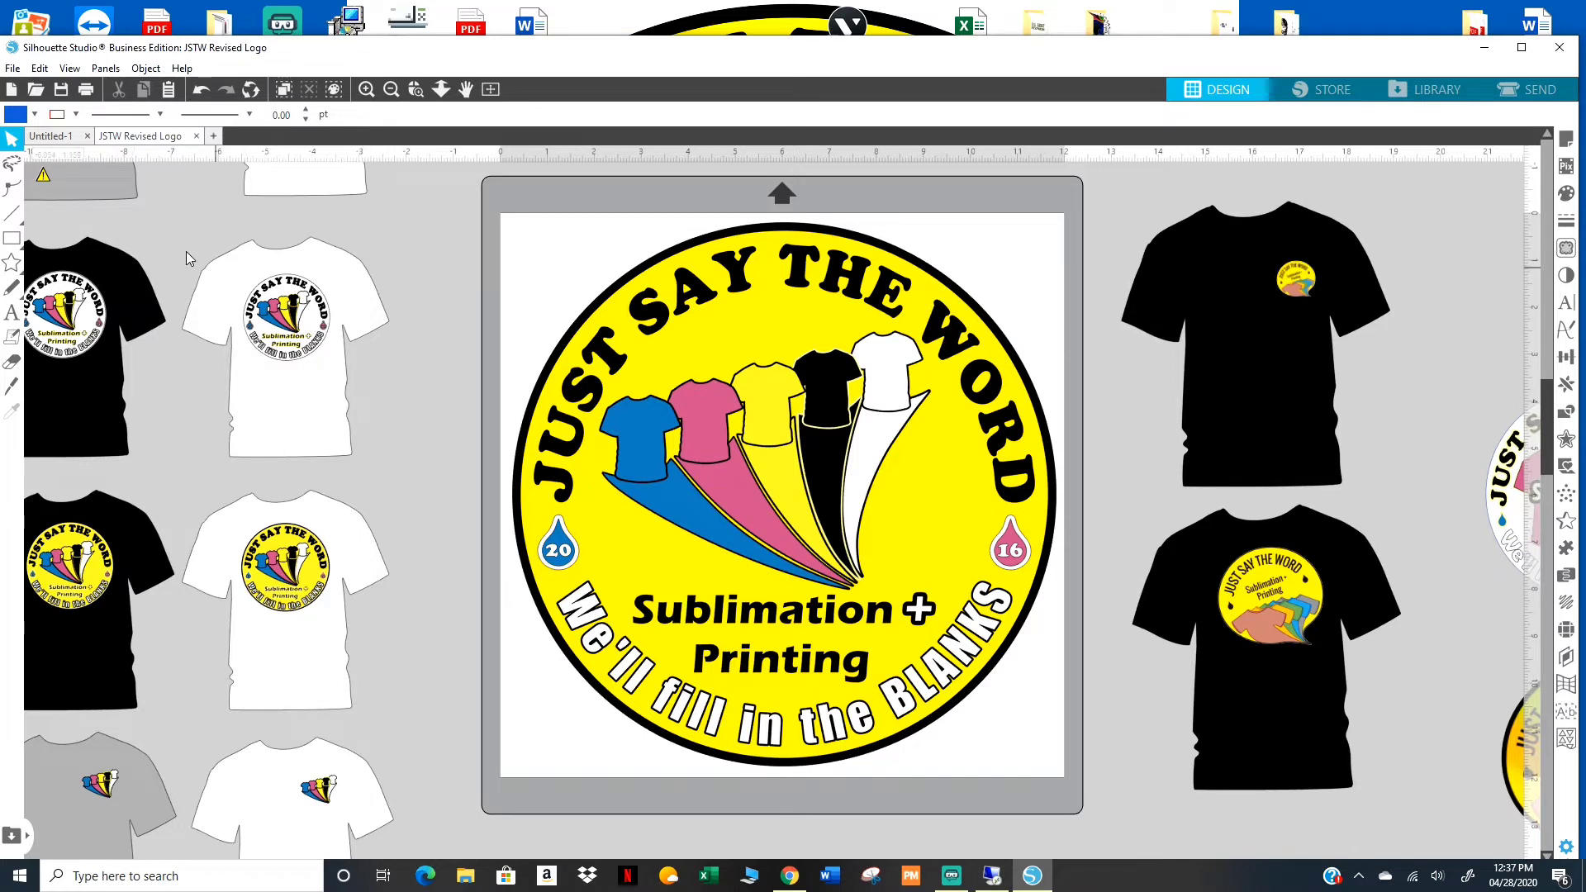
Examine the T-shirt mockups and the logo variants arranged around the page.
left_click_drag(151, 225, 4, 220)
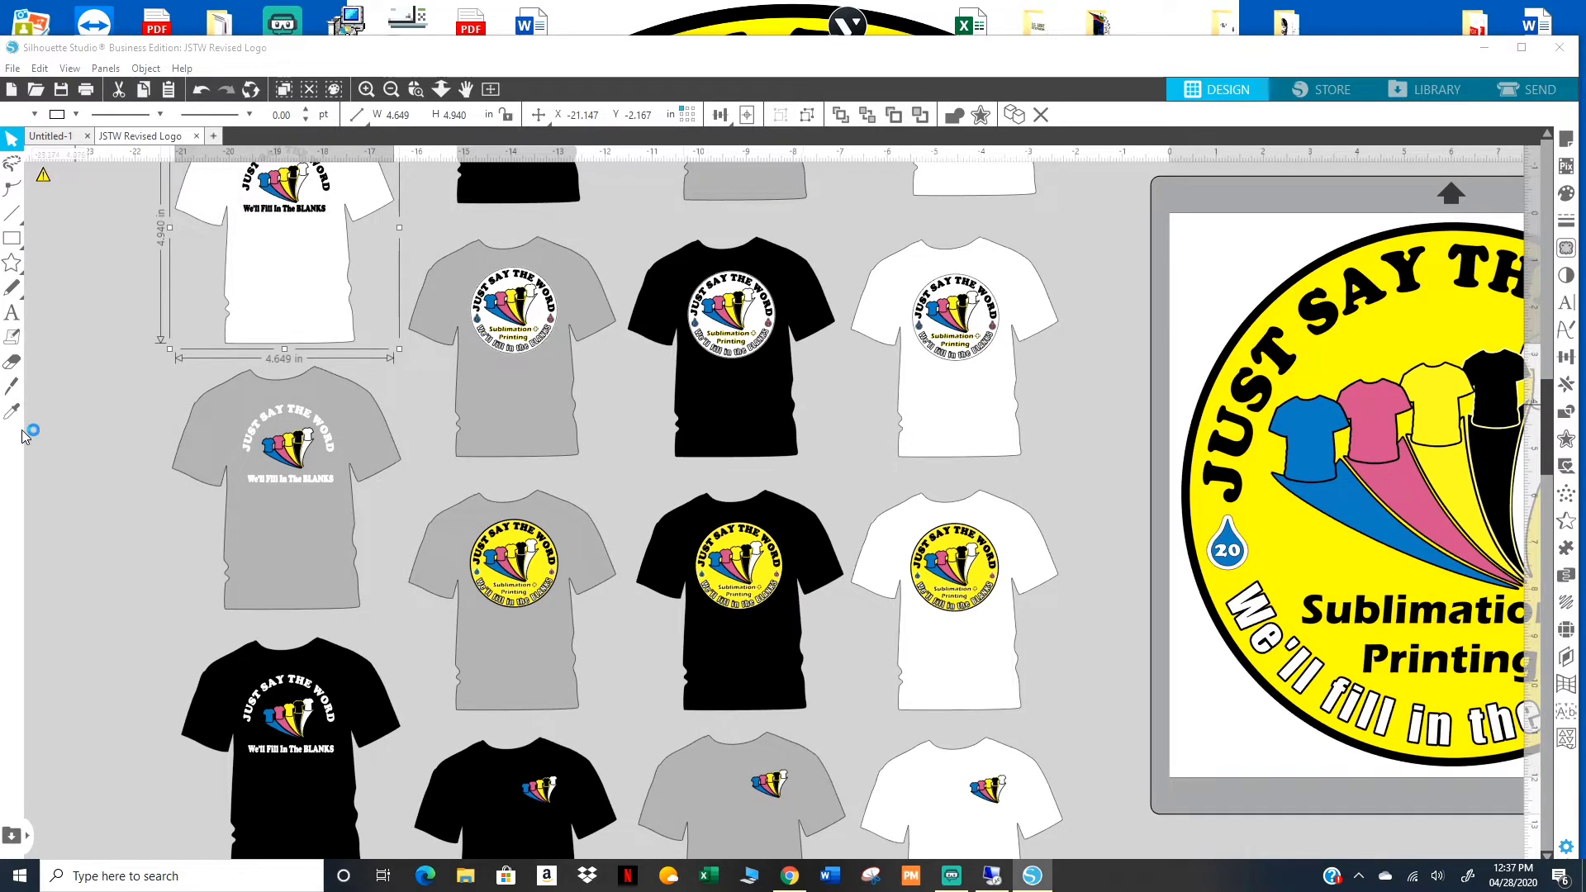
left_click(116, 454)
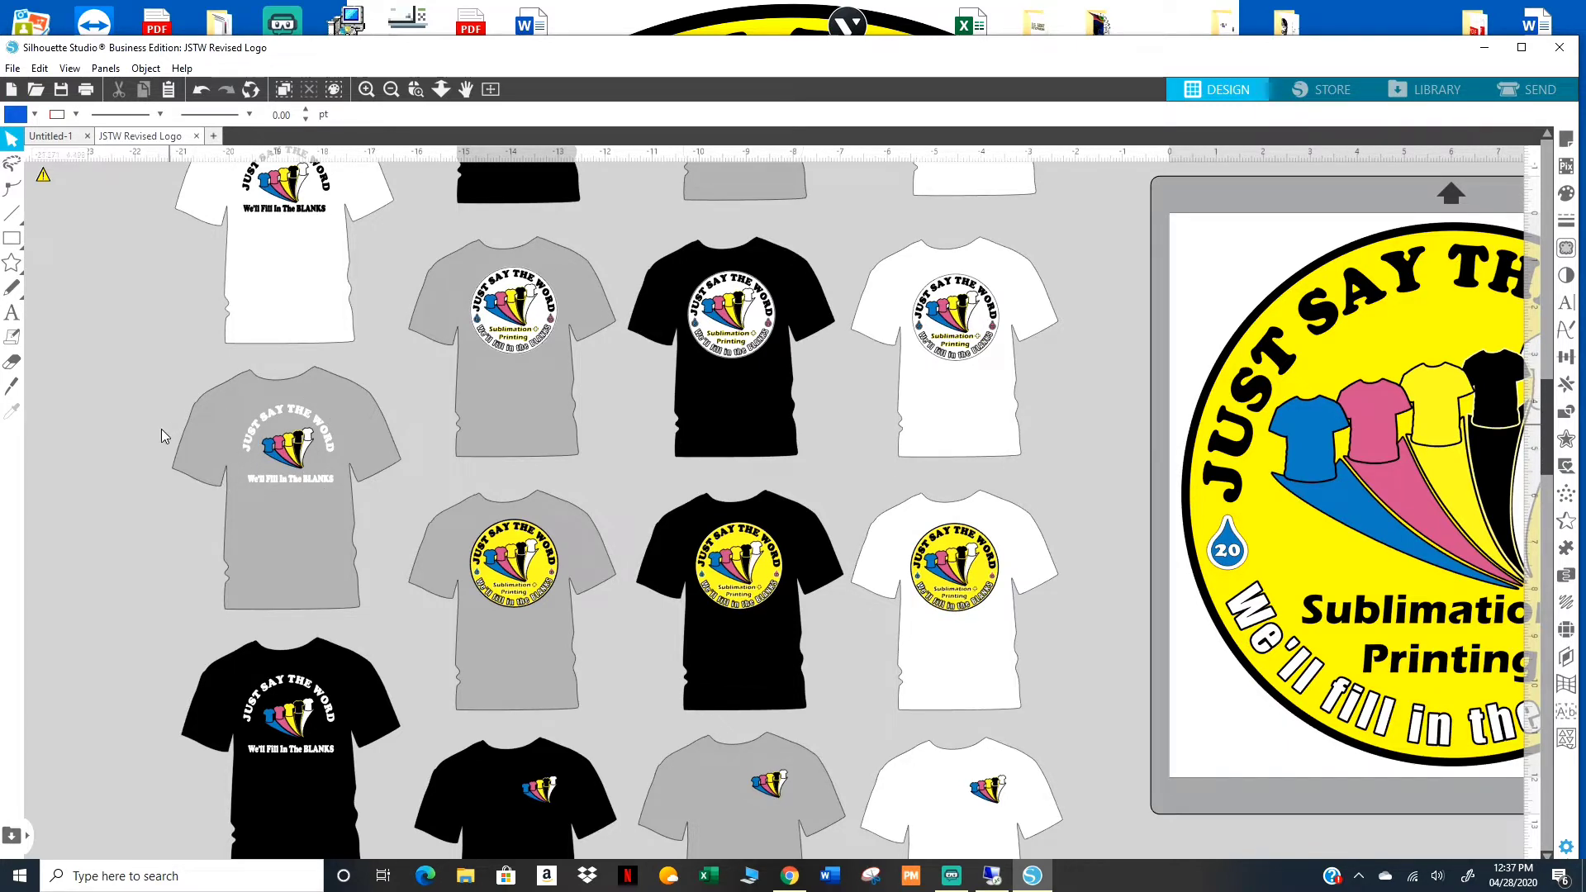
scroll(122, 460, "up", 1)
scroll(123, 459, "up", 2)
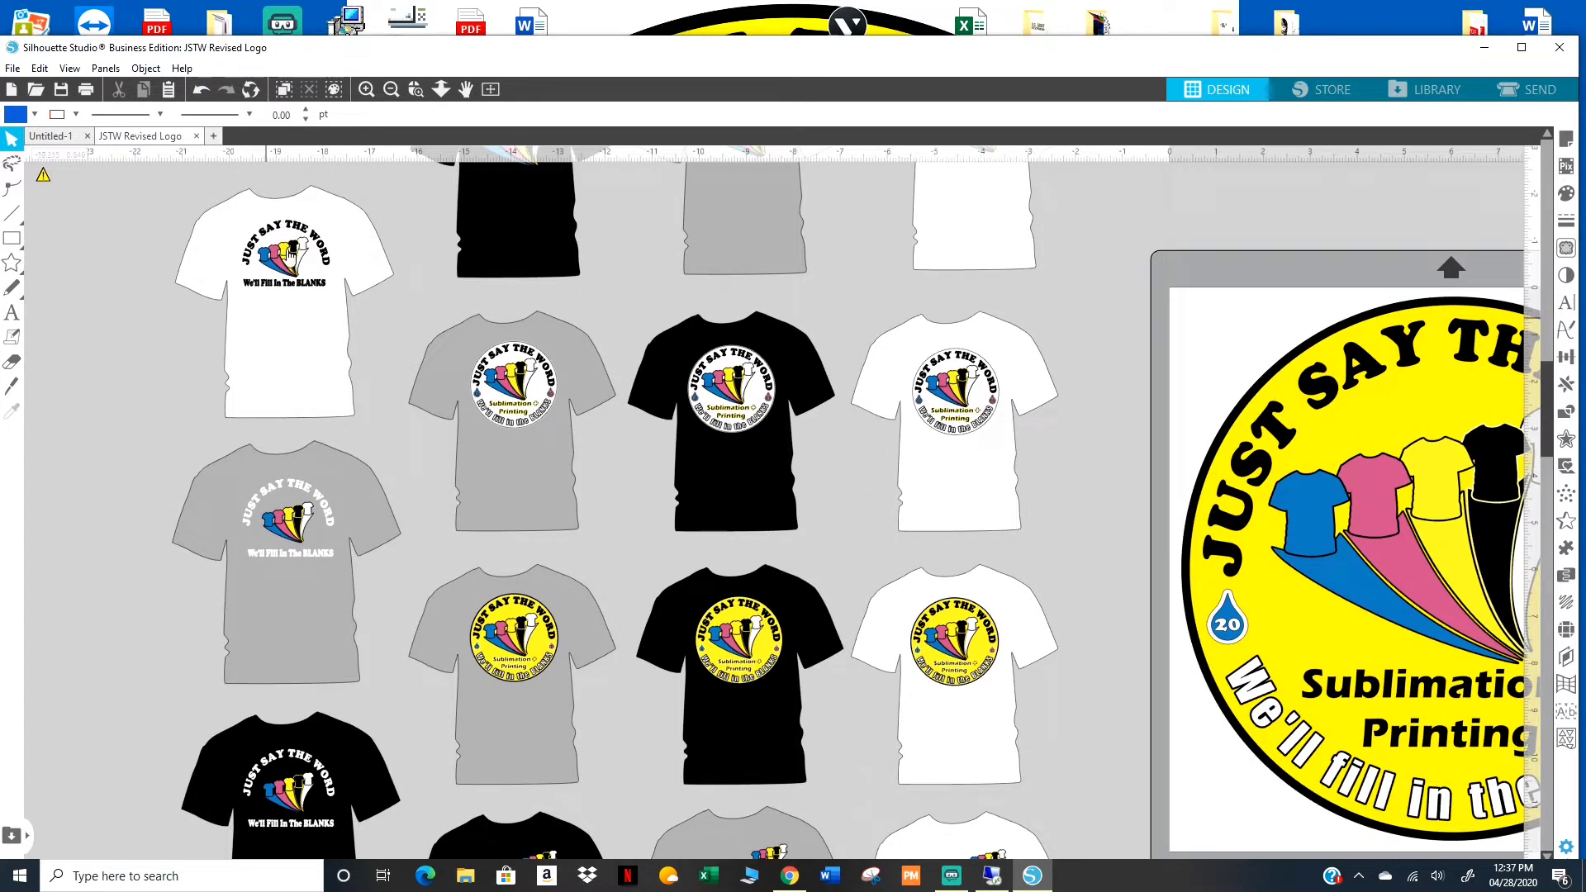
scroll(779, 572, "down", 1)
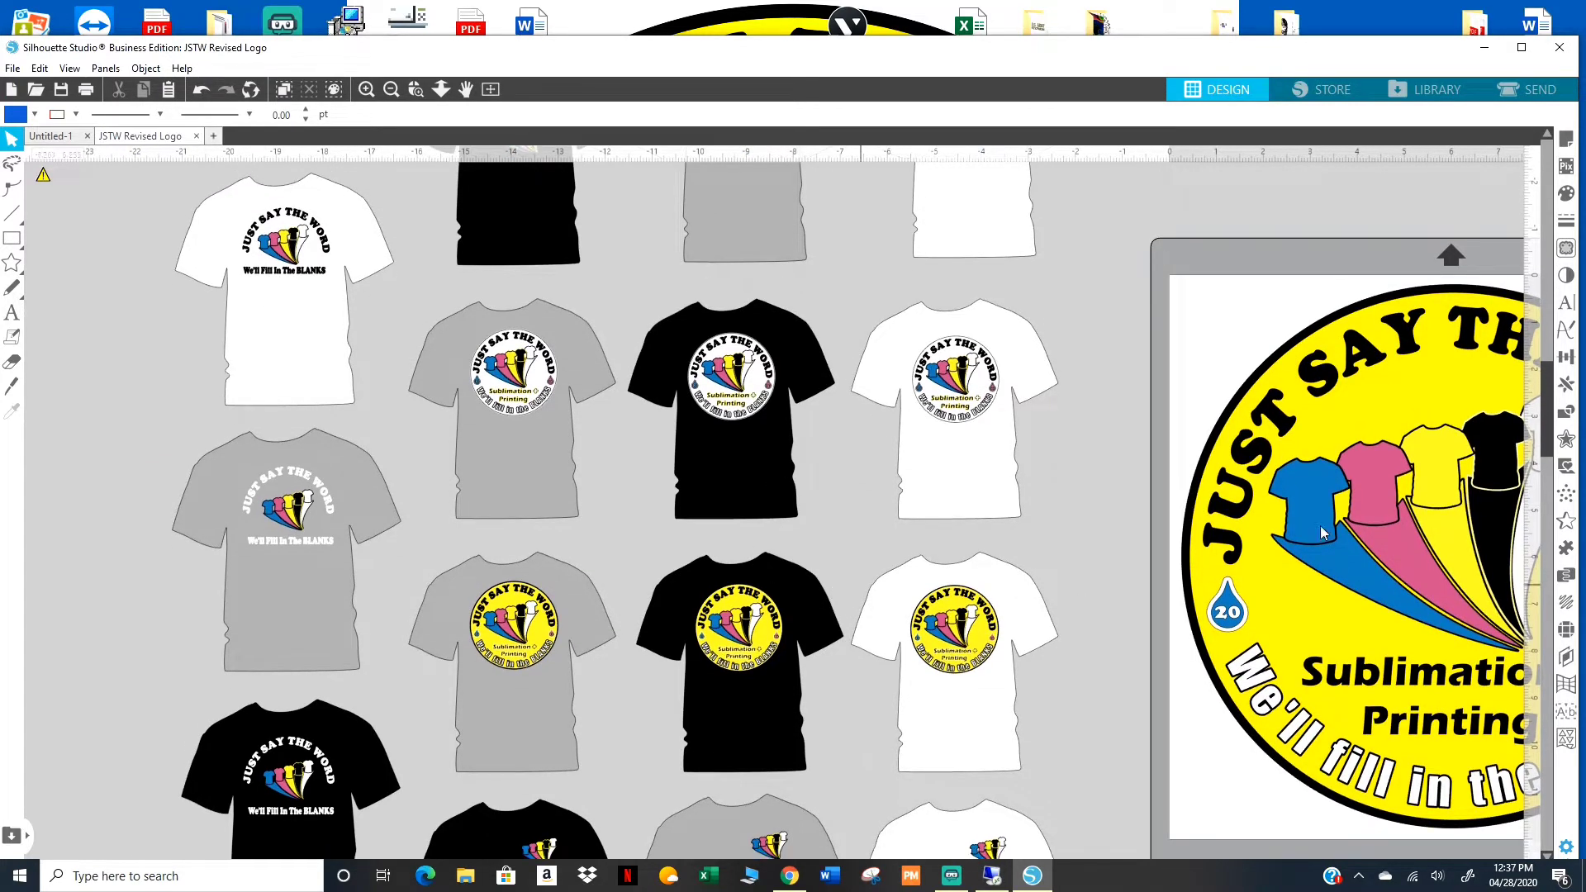
left_click(393, 91)
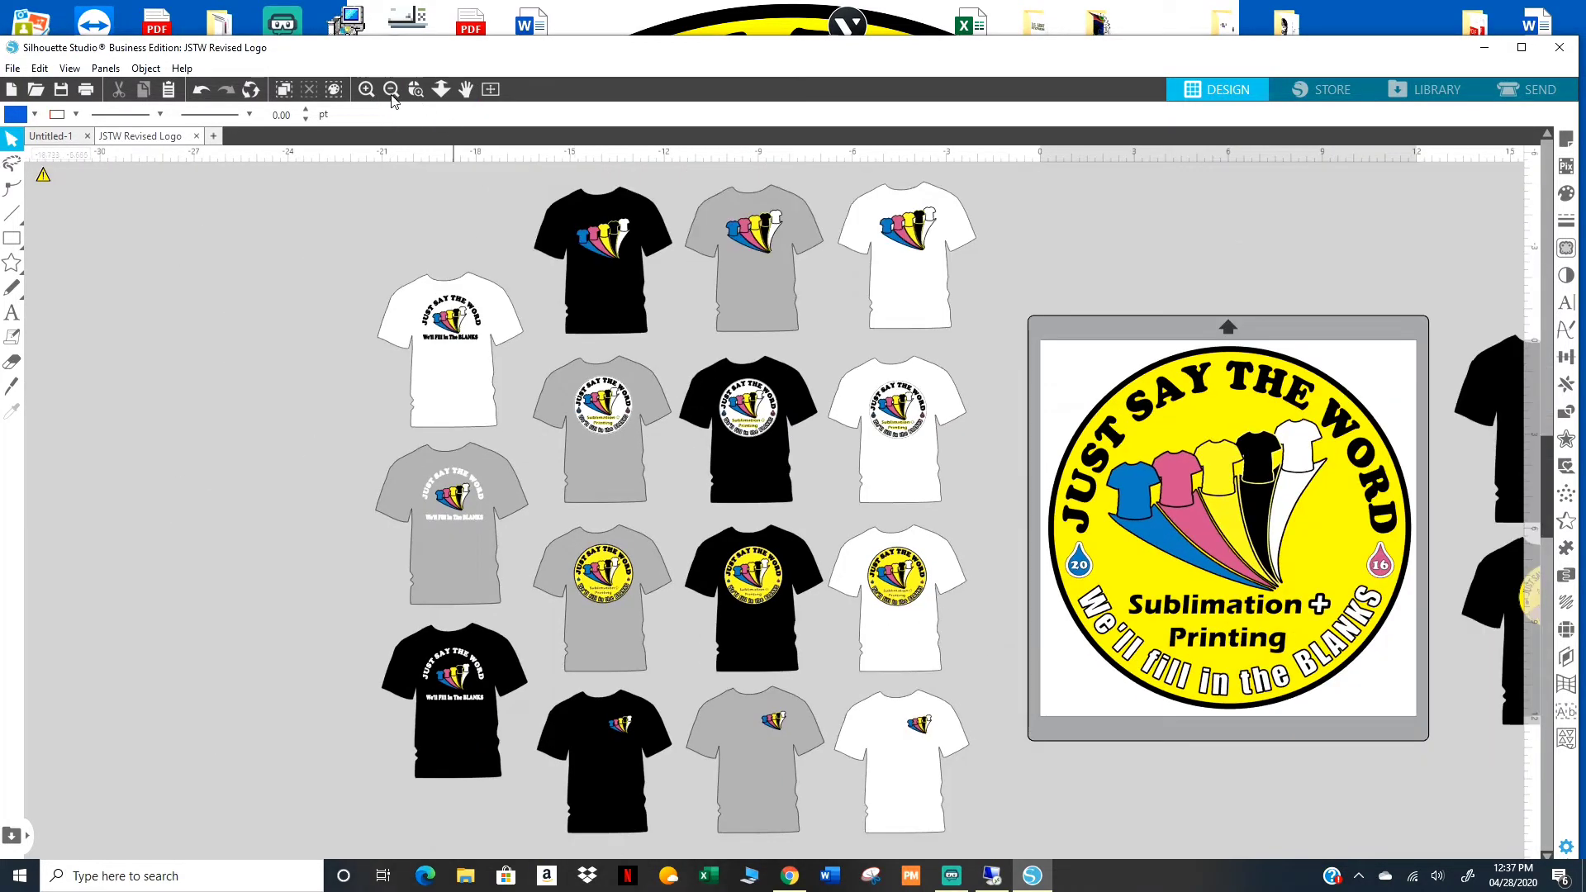
left_click(391, 89)
left_click(392, 90)
scroll(1249, 475, "up", 1)
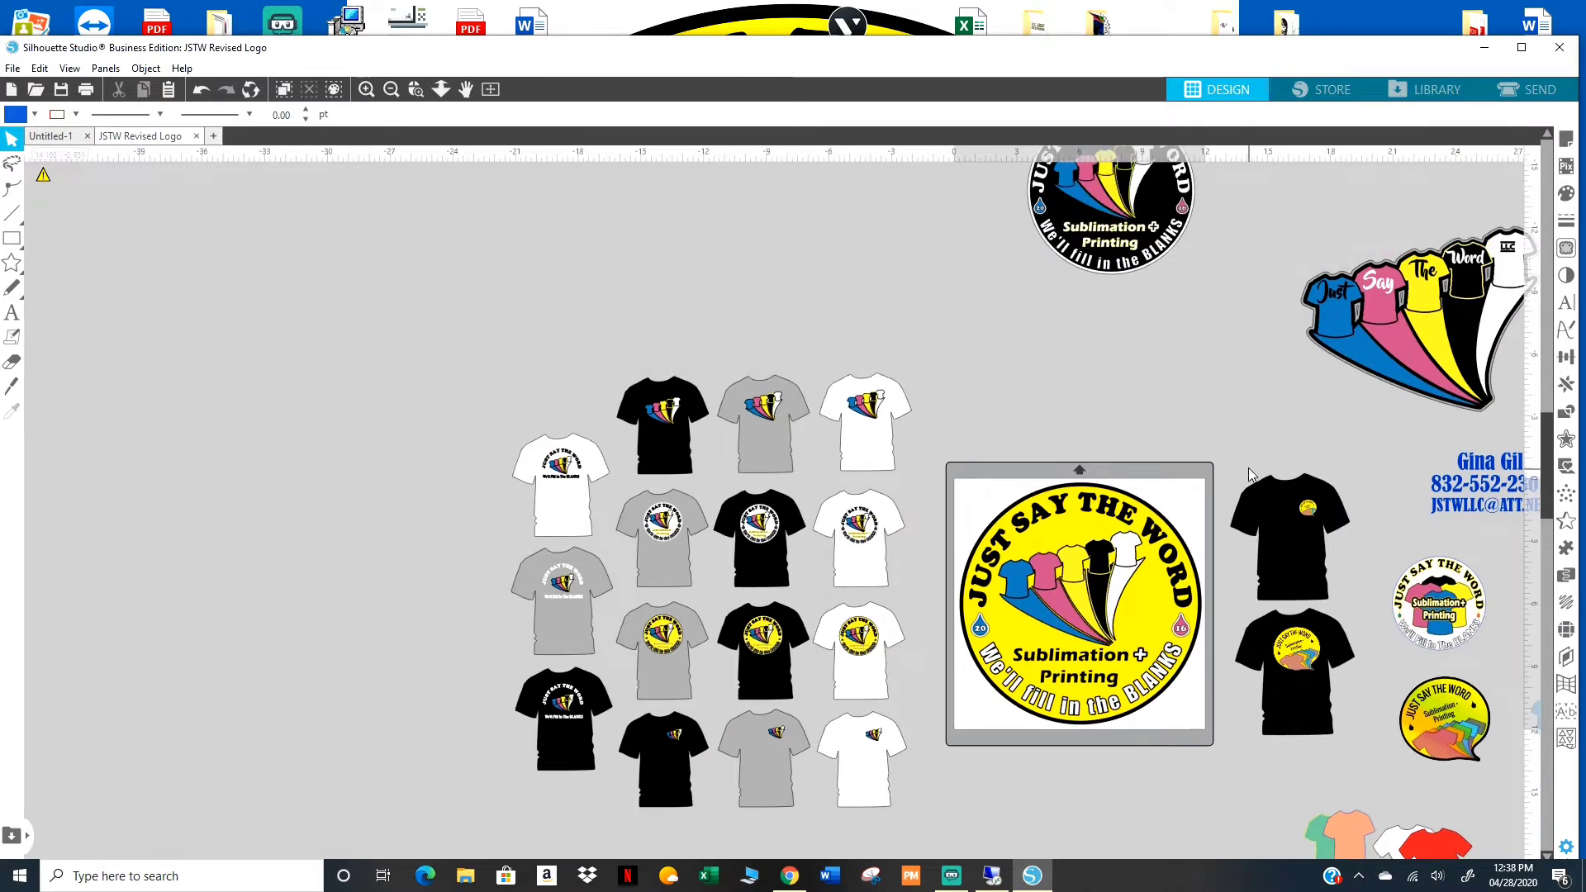
Move the black round logo above the rows of T-shirt mockups.
scroll(1249, 475, "up", 1)
left_click_drag(1139, 269, 792, 347)
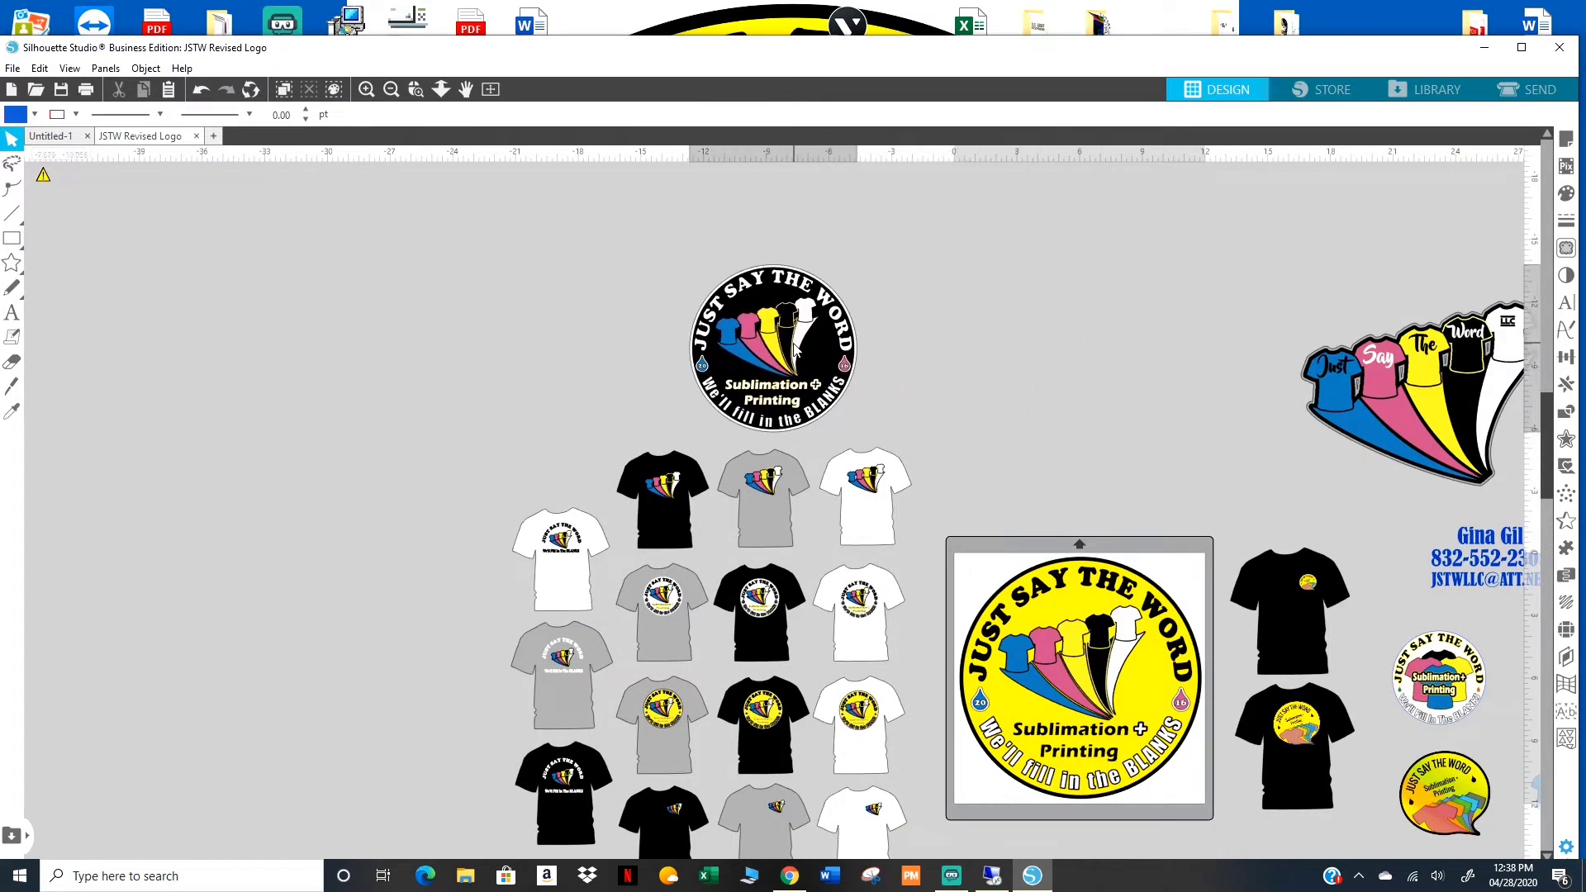
left_click(1068, 634)
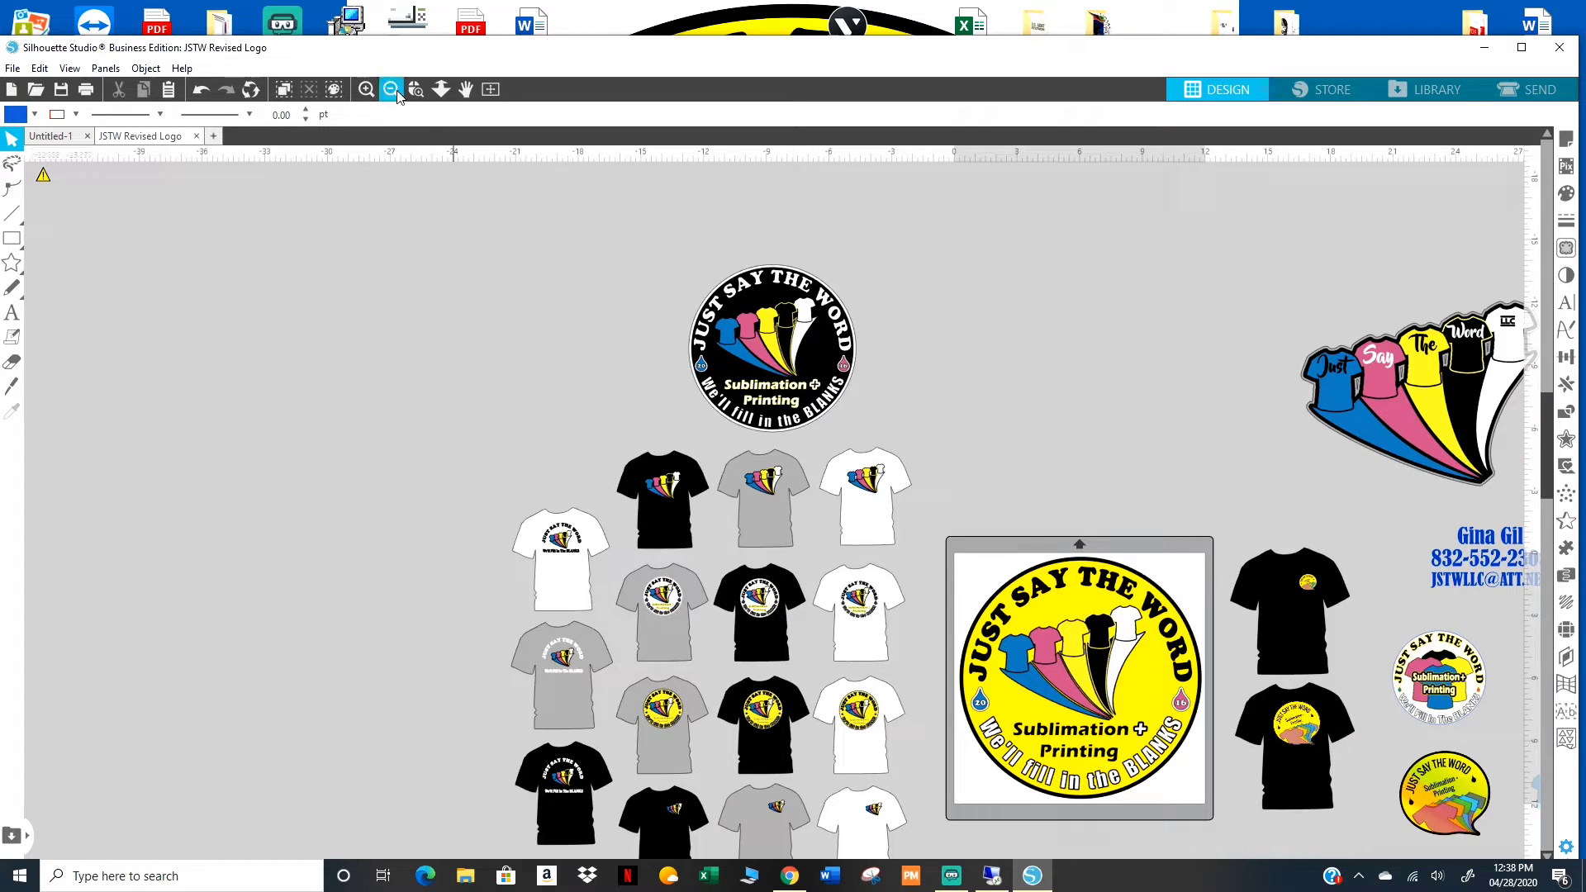
Duplicate the yellow round logo upward and position the copy just above the page.
left_click(1109, 655)
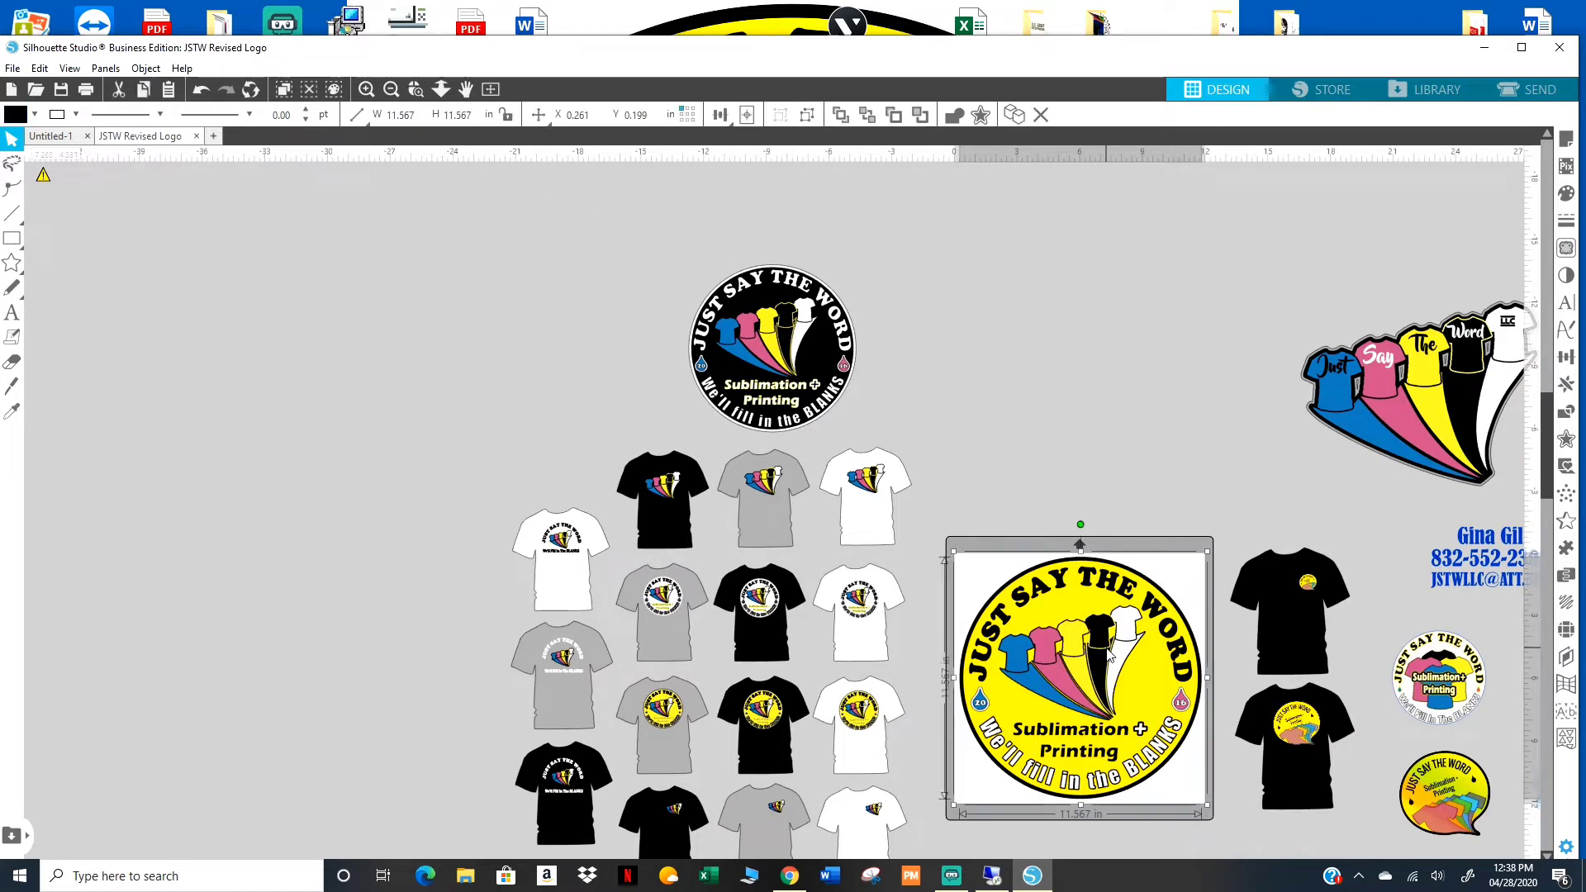
key("i")
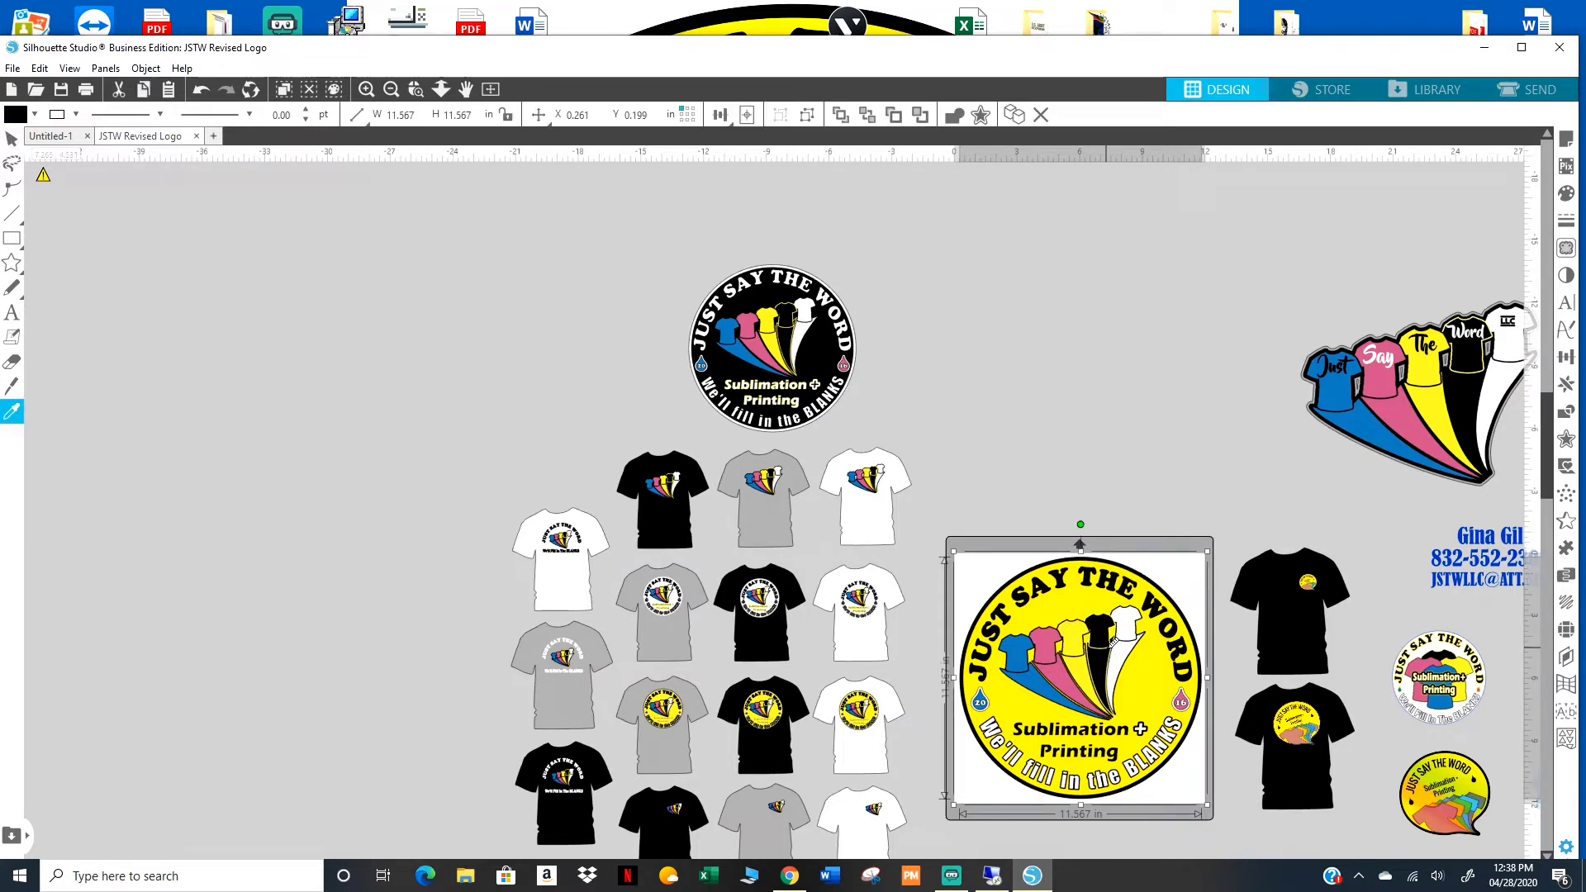
key("ctrl+Up")
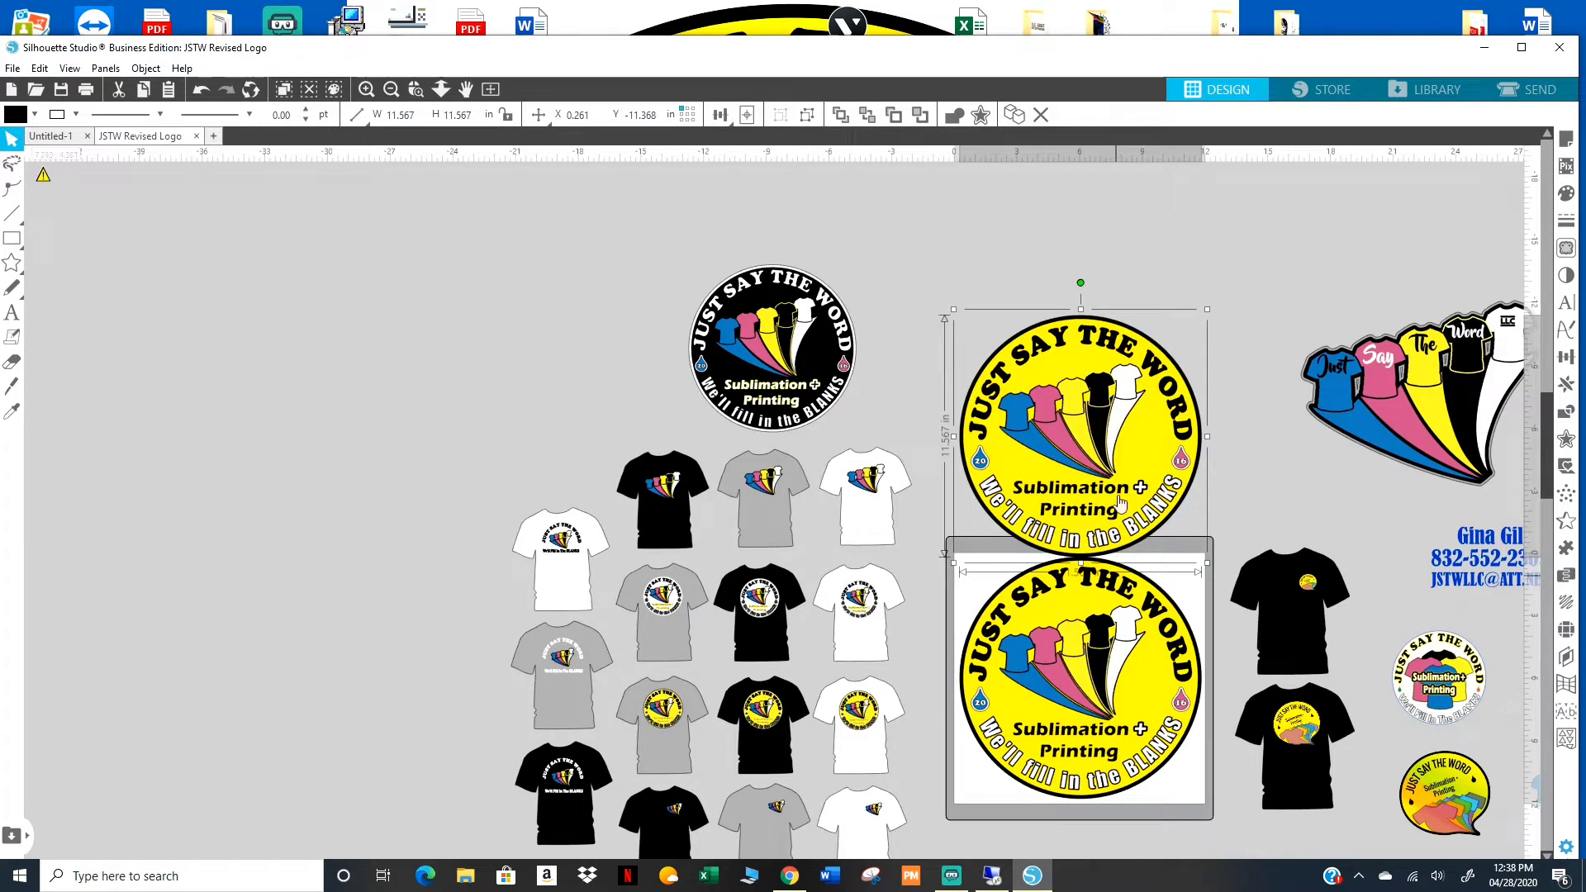
left_click_drag(1119, 503, 1123, 453)
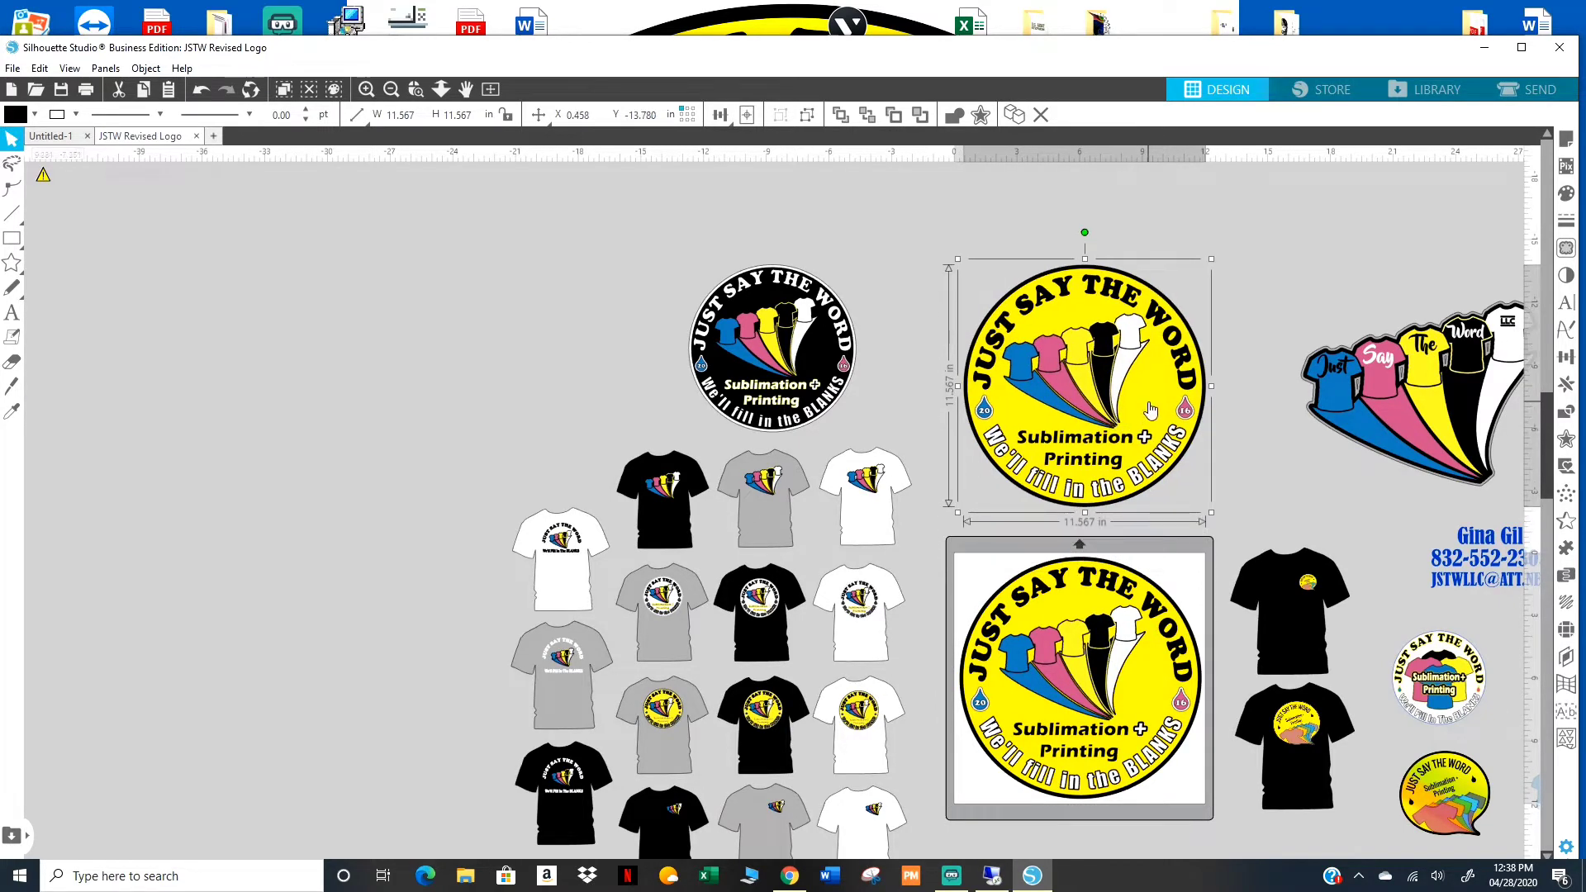
Ungroup the yellow logo copy above the page and select its yellow inner circle.
right_click(1149, 411)
left_click(1202, 675)
left_click(1239, 388)
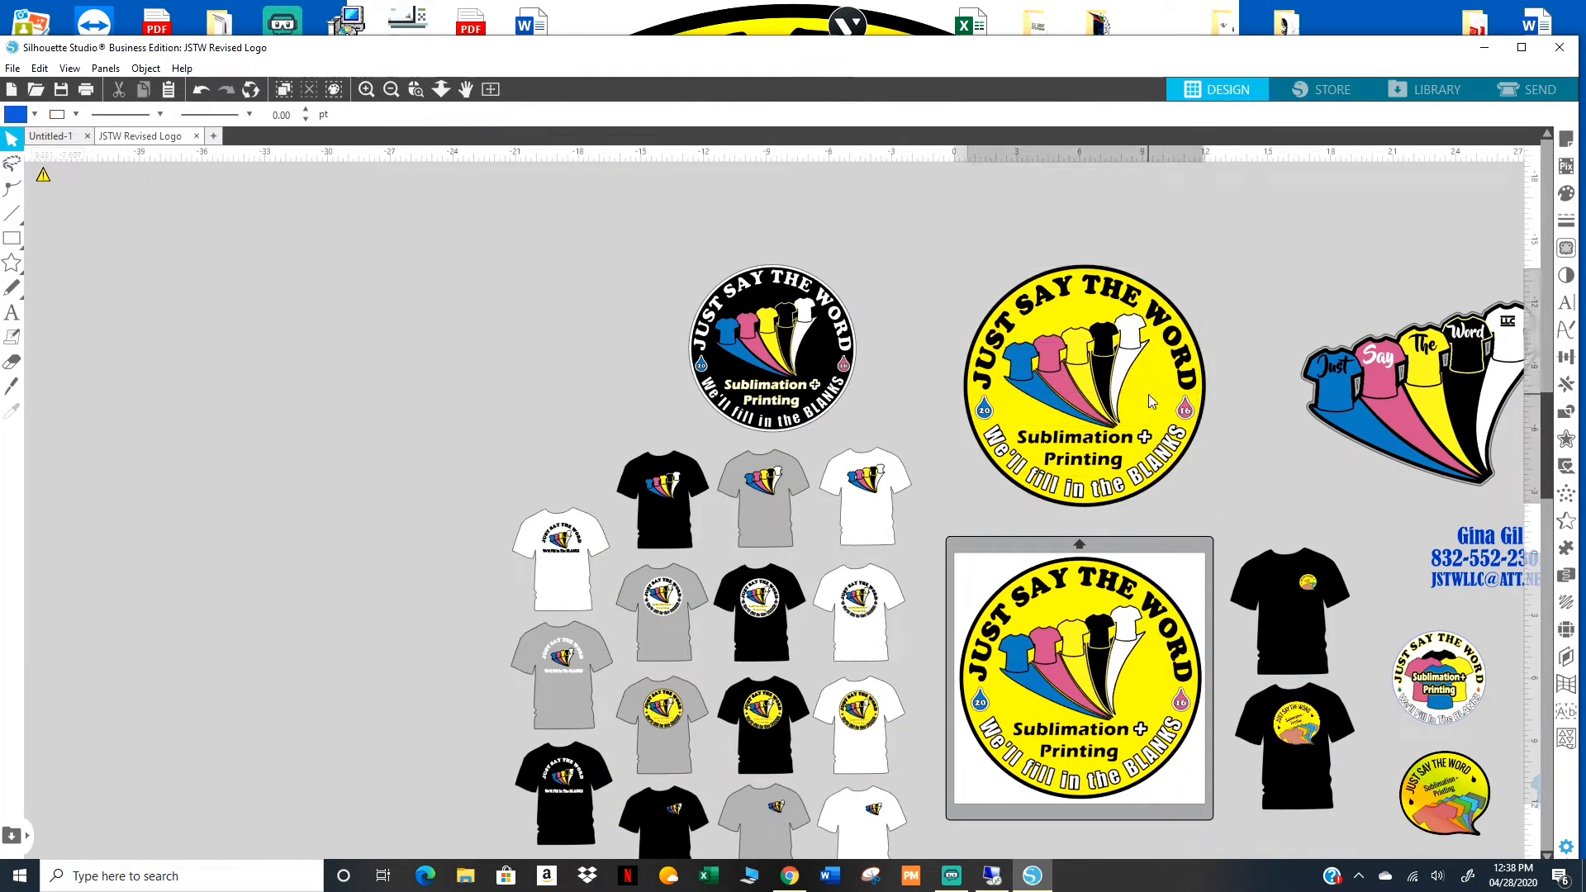
left_click(1146, 381)
right_click(1143, 377)
left_click(1202, 665)
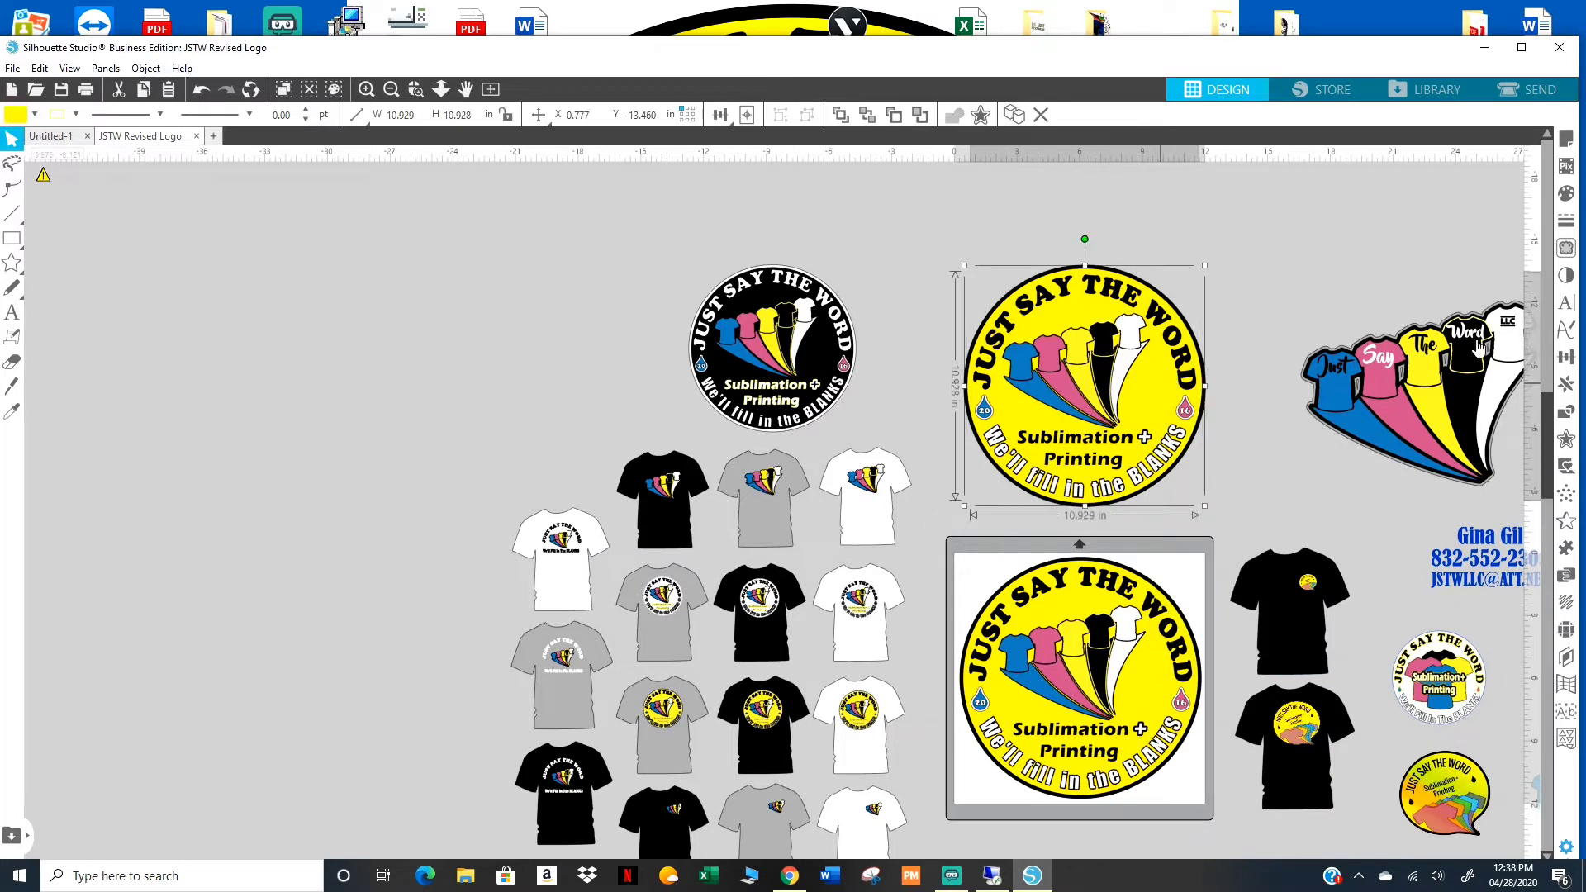
Fill the copy's yellow inner circle and the slightly larger yellow circle behind it with white.
left_click(1570, 196)
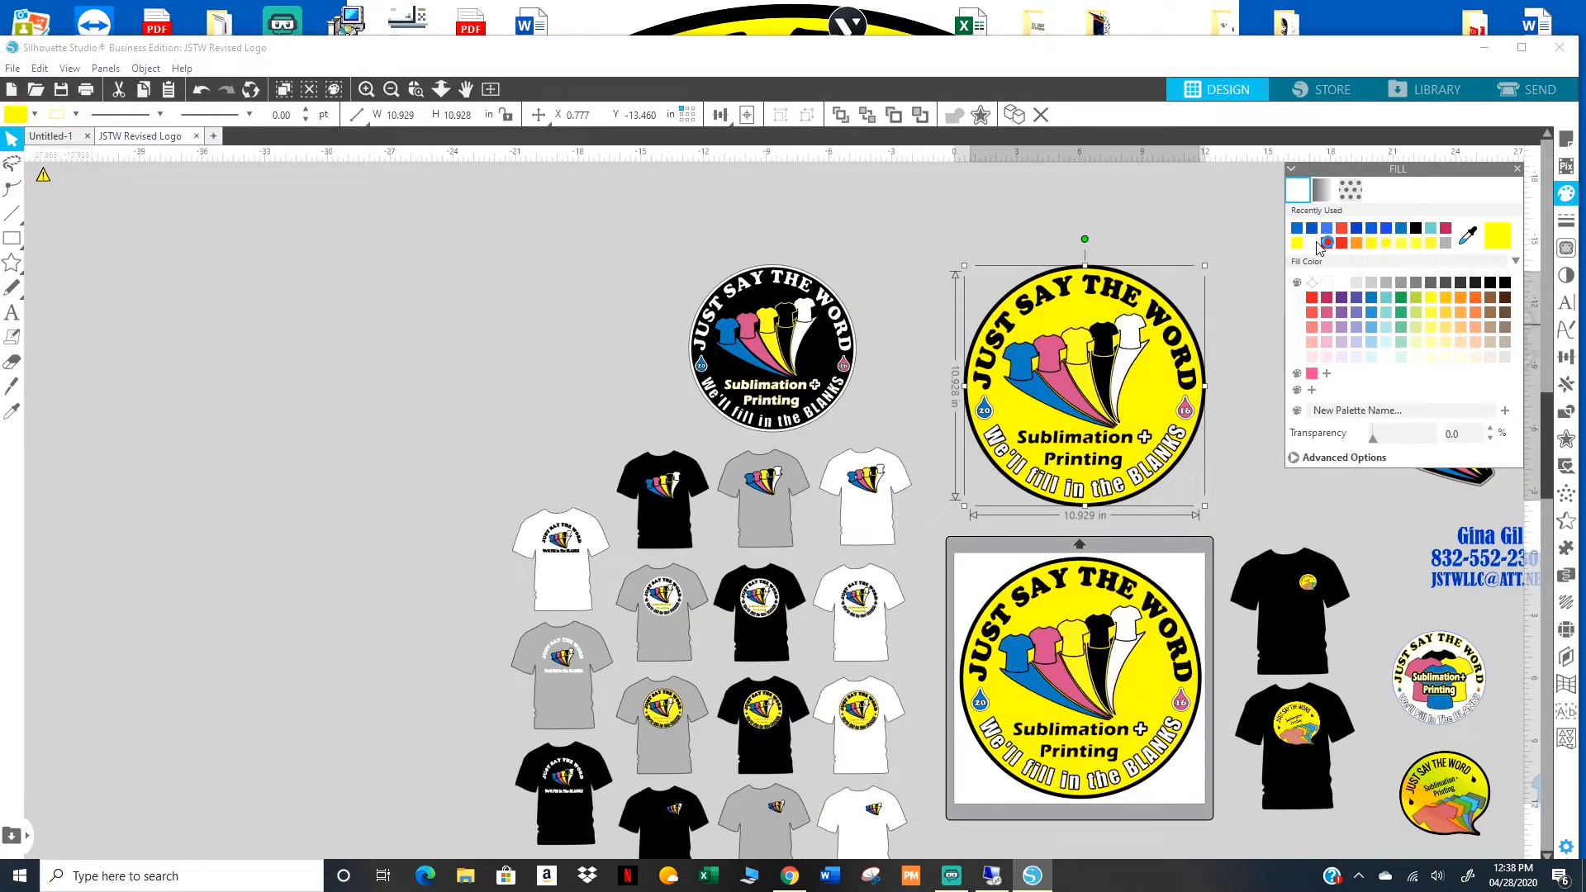
left_click(1321, 242)
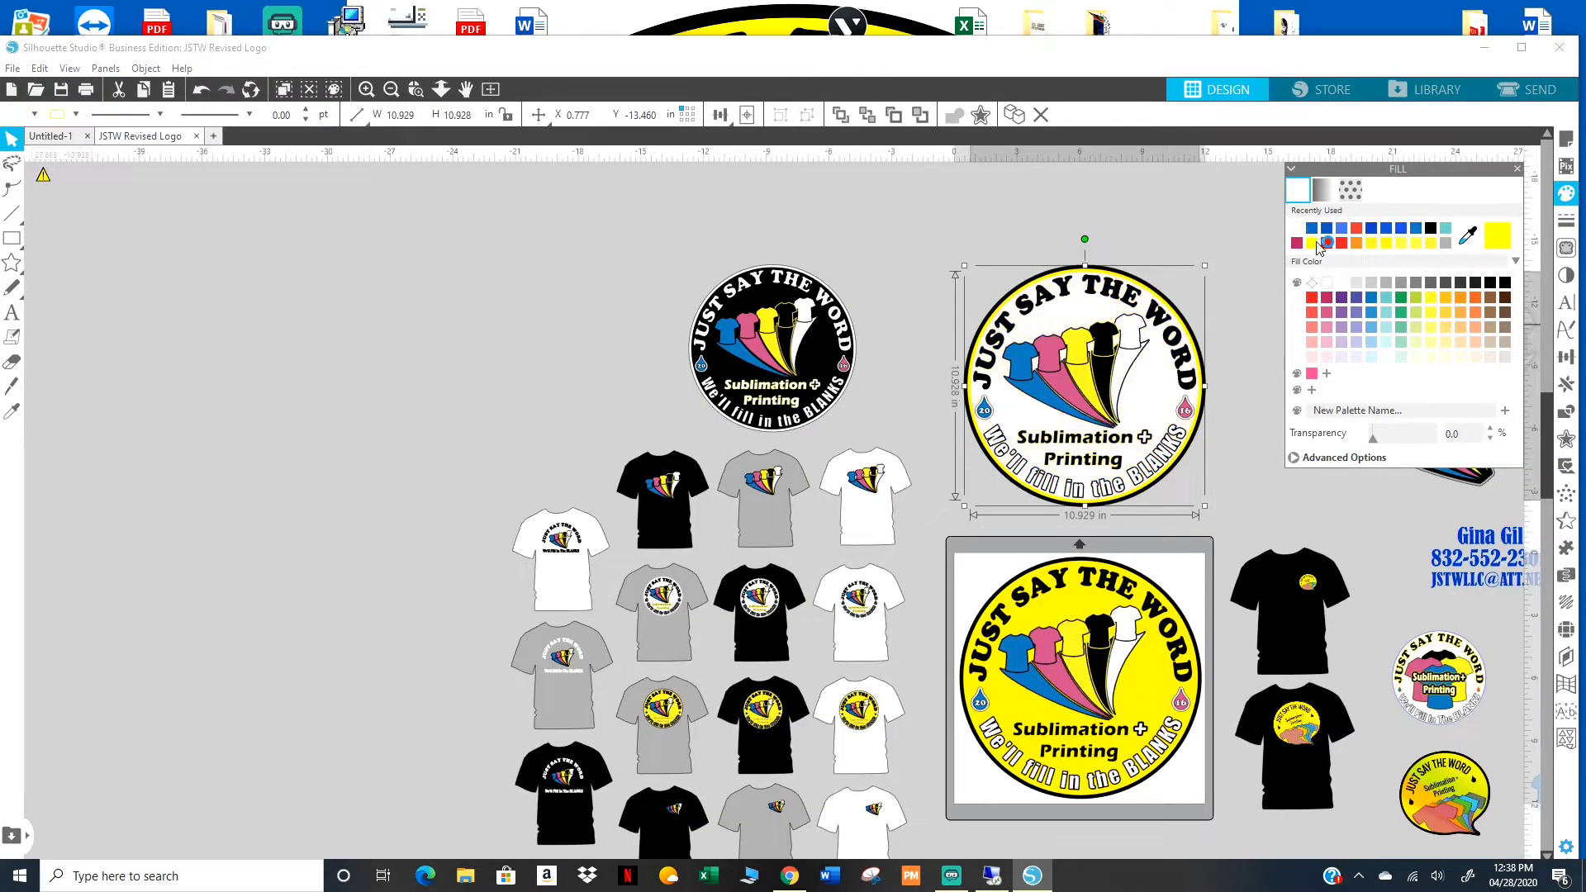
left_click(1195, 347)
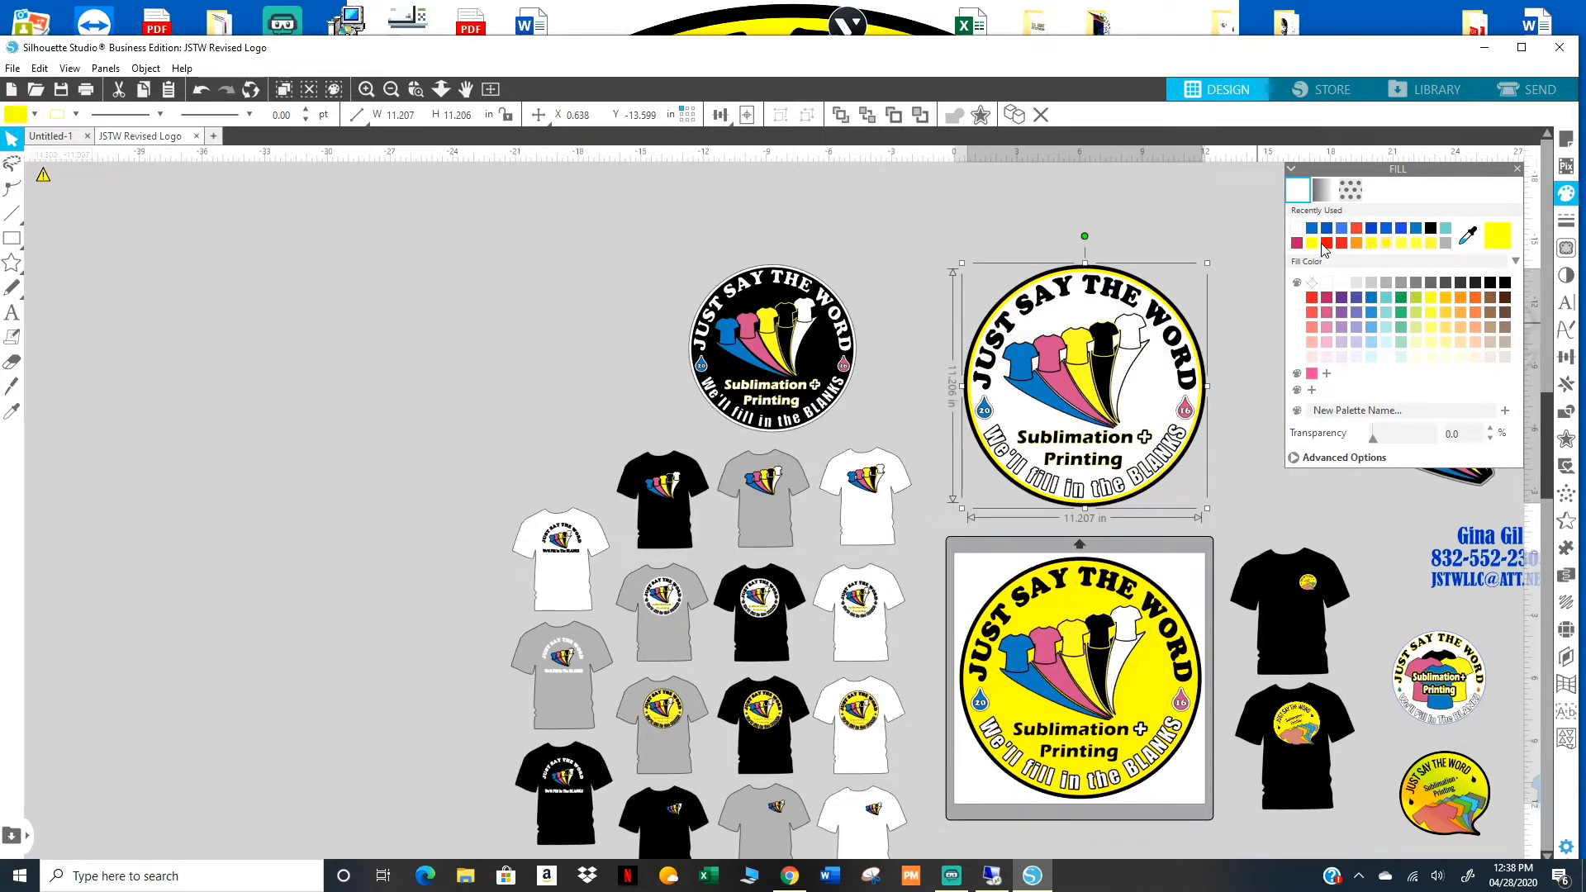
left_click(1327, 283)
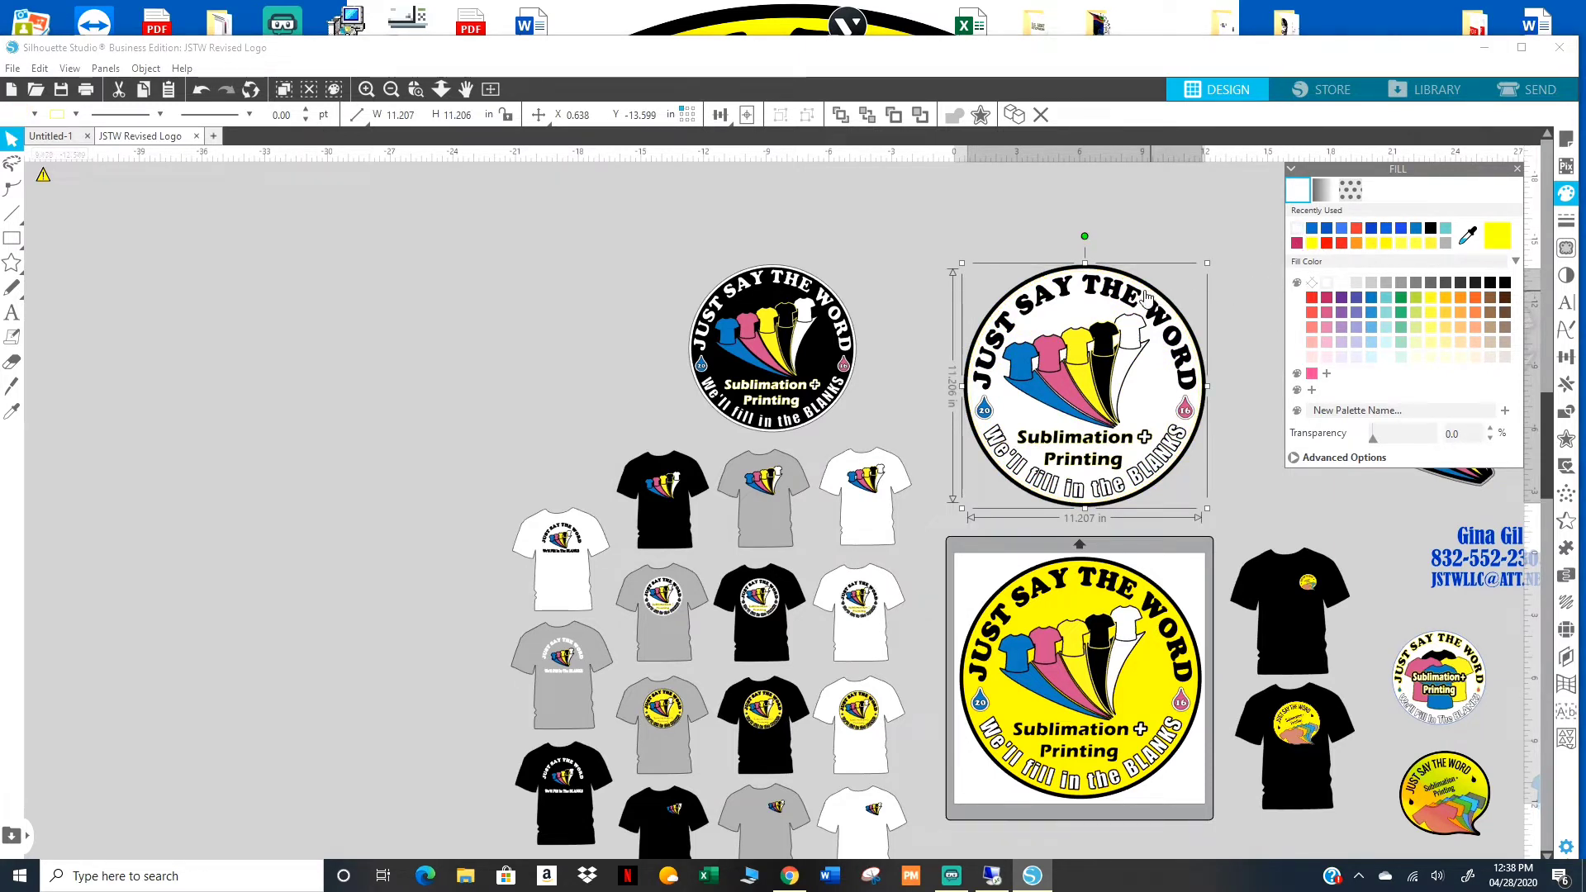
Change the inner circle's yellow outline to white.
left_click(1050, 328)
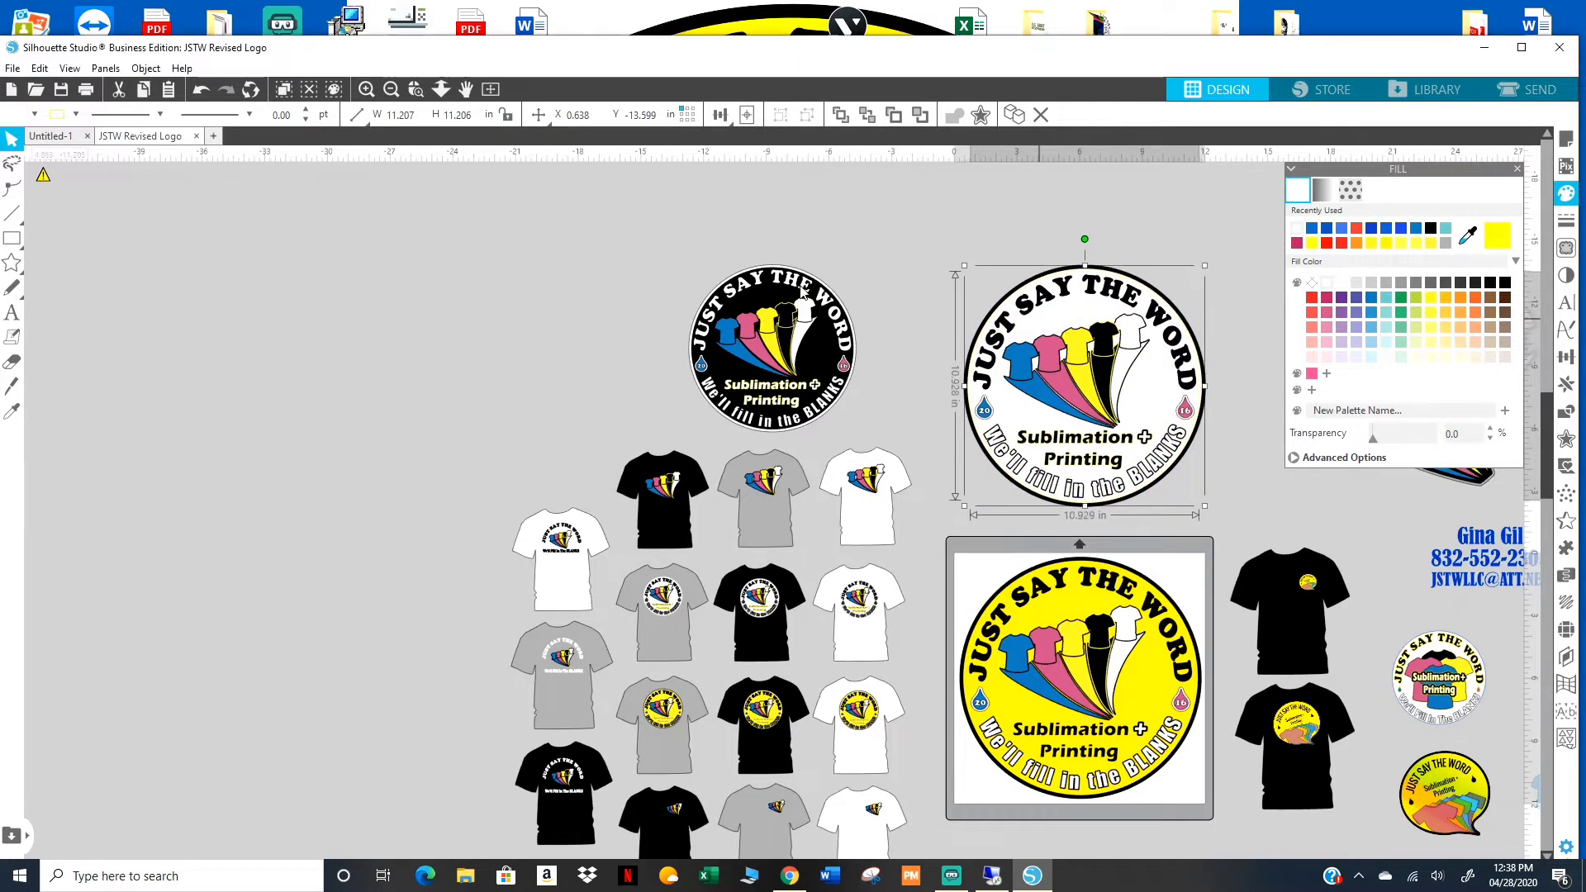
left_click(75, 115)
left_click(81, 177)
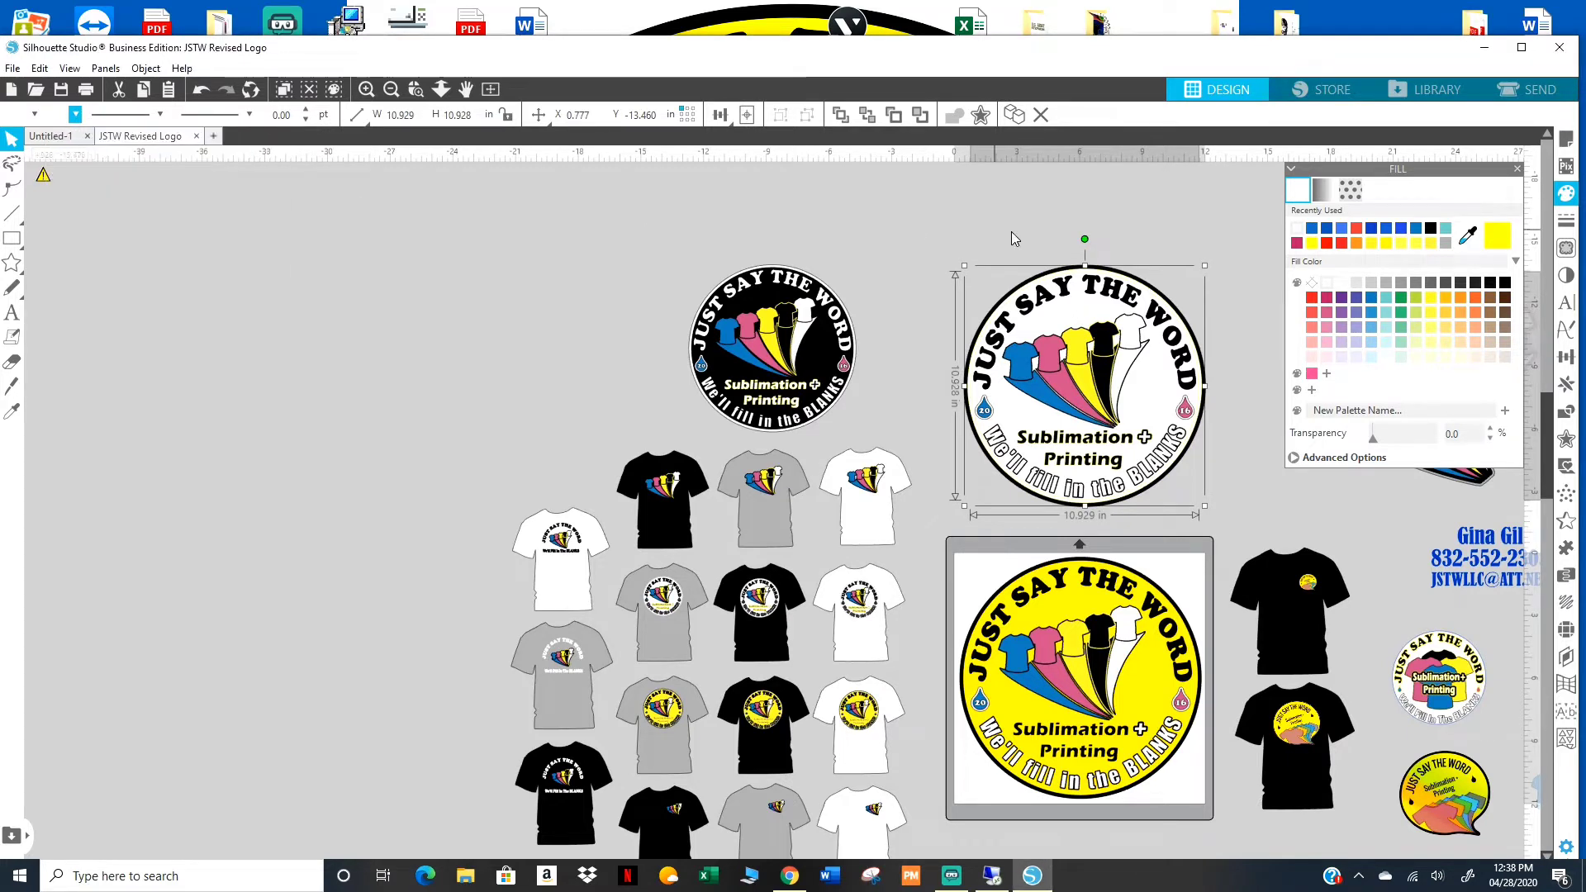
Group all the parts of the recoloured white logo above the page.
left_click(1059, 221)
left_click(1024, 347)
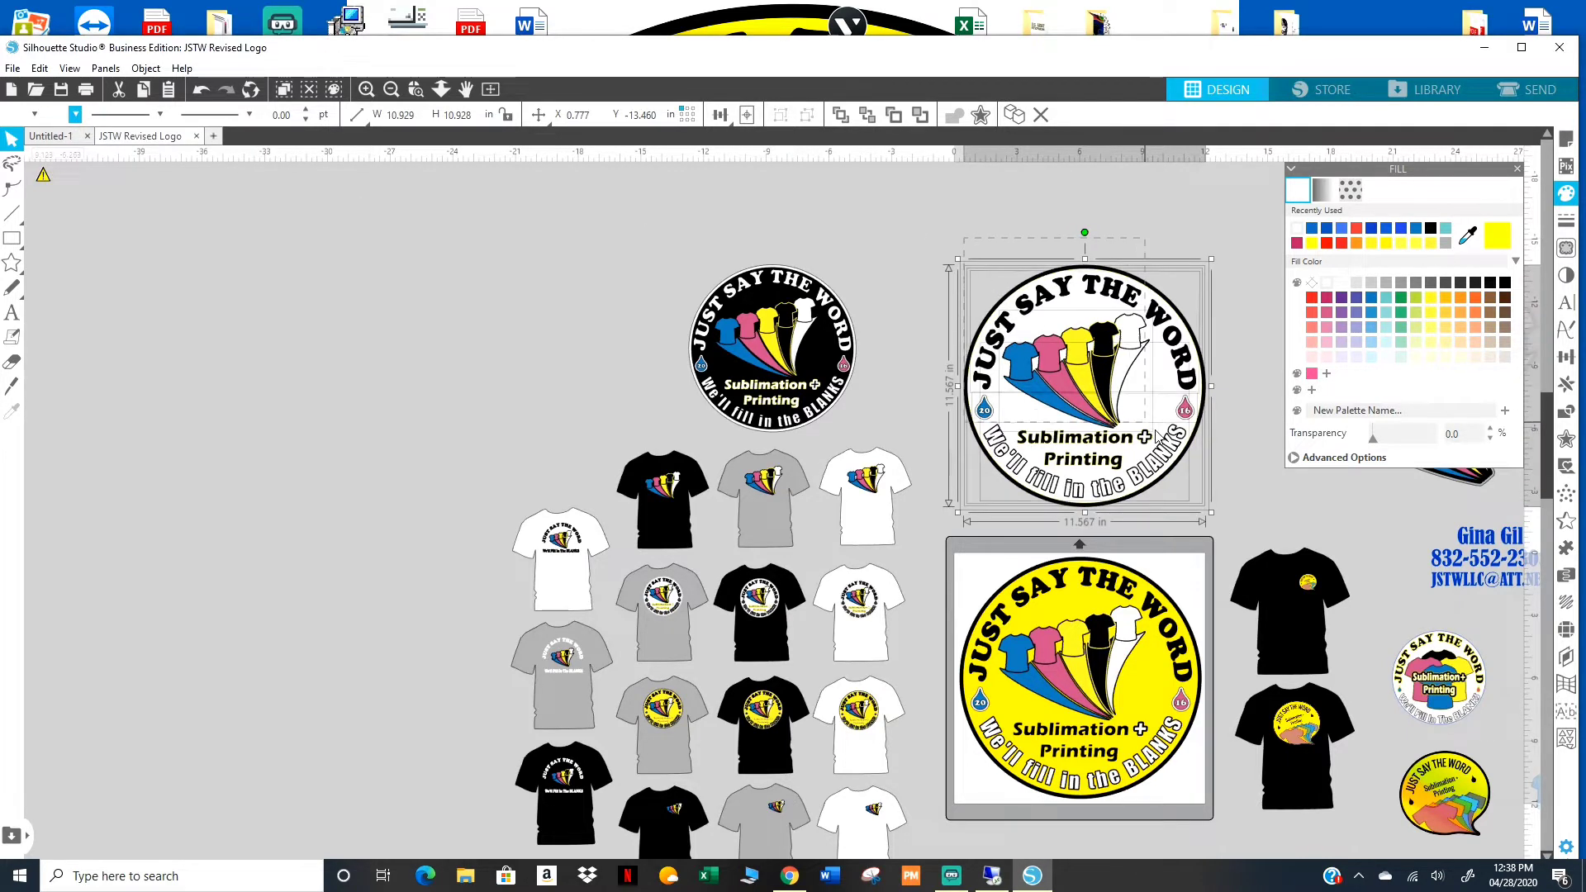
right_click(1119, 413)
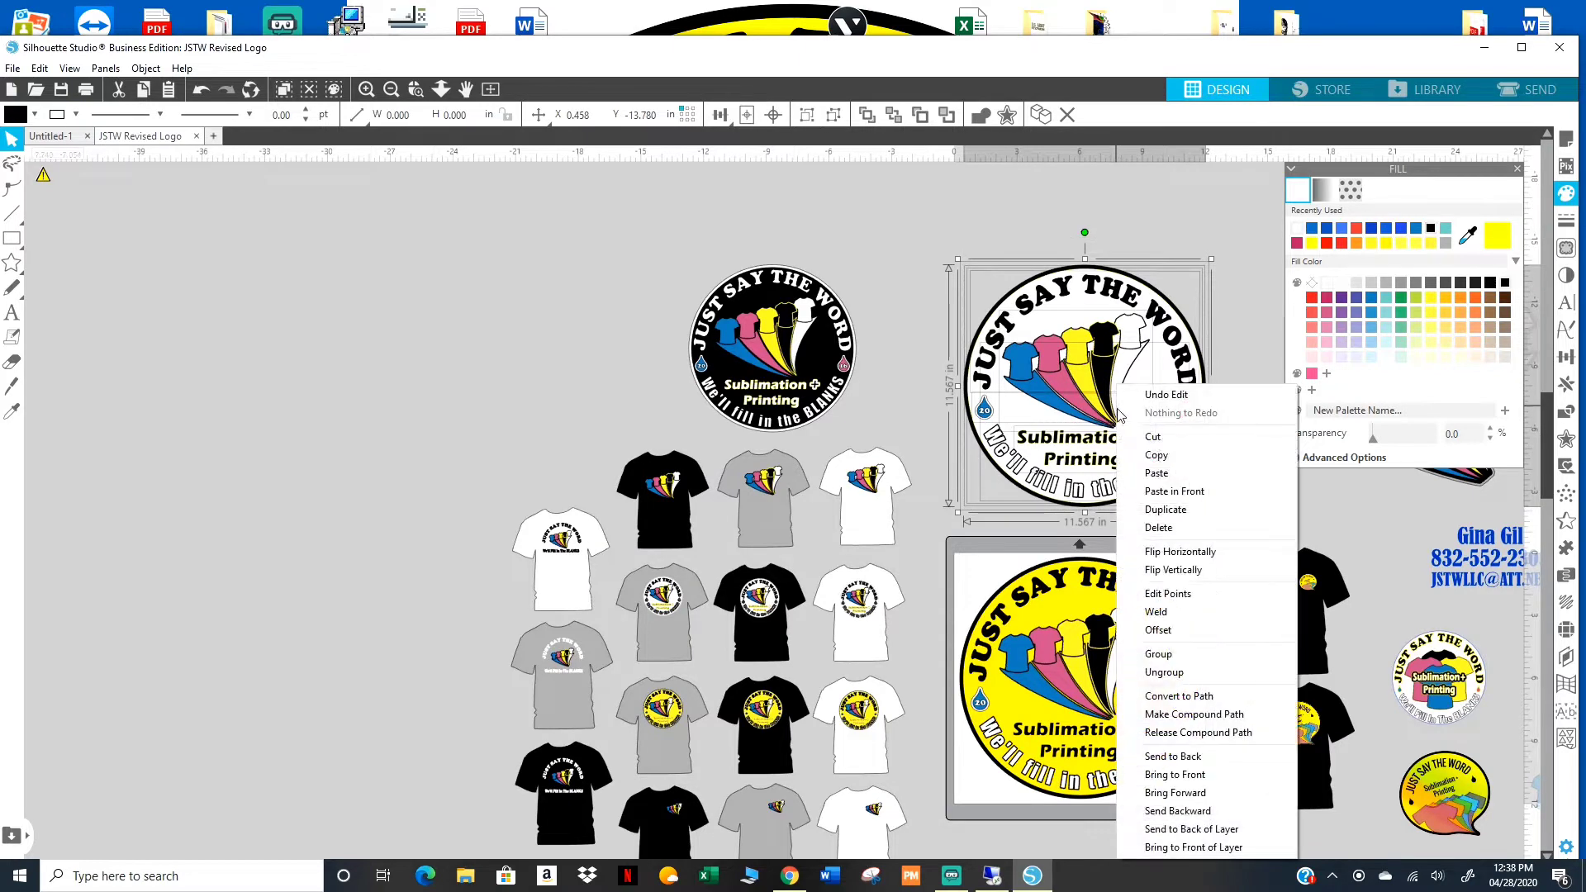
left_click(1158, 653)
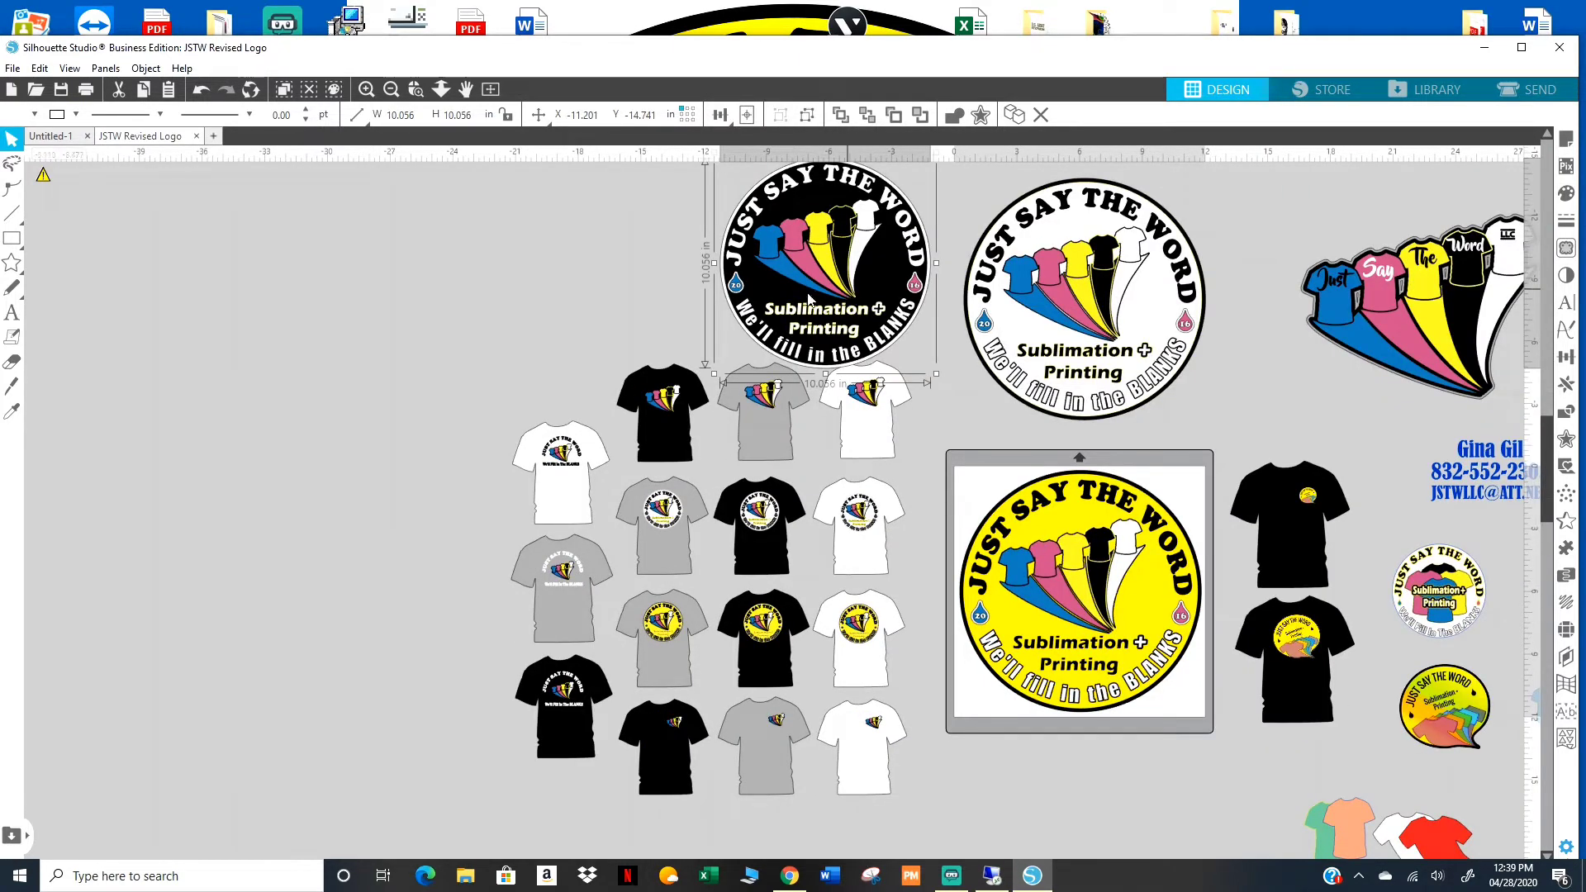
Move the black round logo into the empty area beside the outermost column of T-shirt mockups.
left_click_drag(809, 299, 1065, 842)
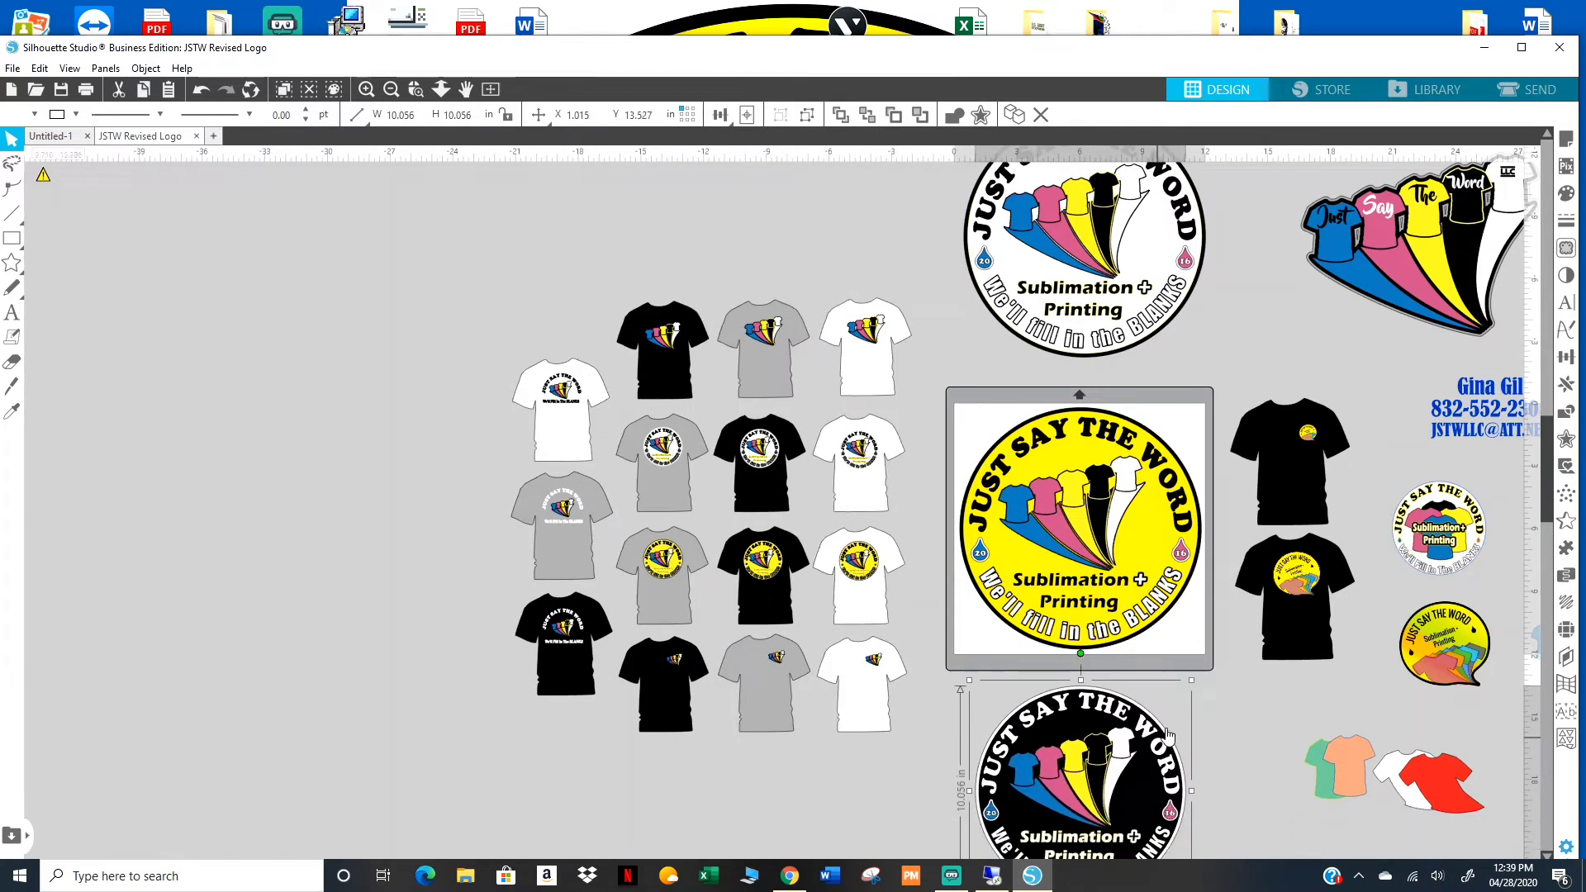
left_click(854, 289)
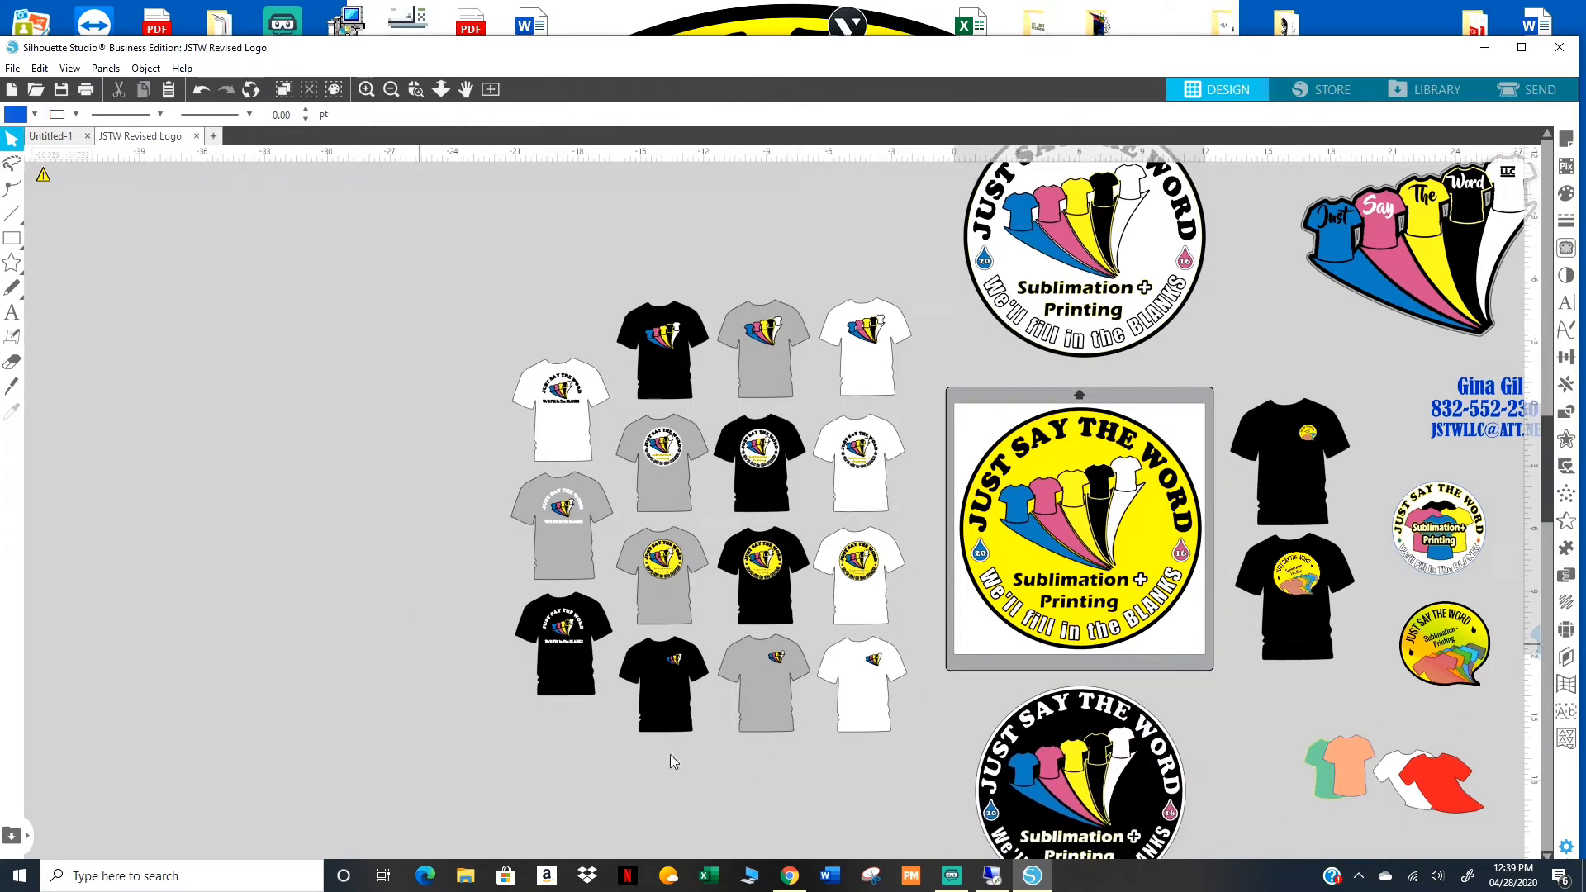
left_click(366, 89)
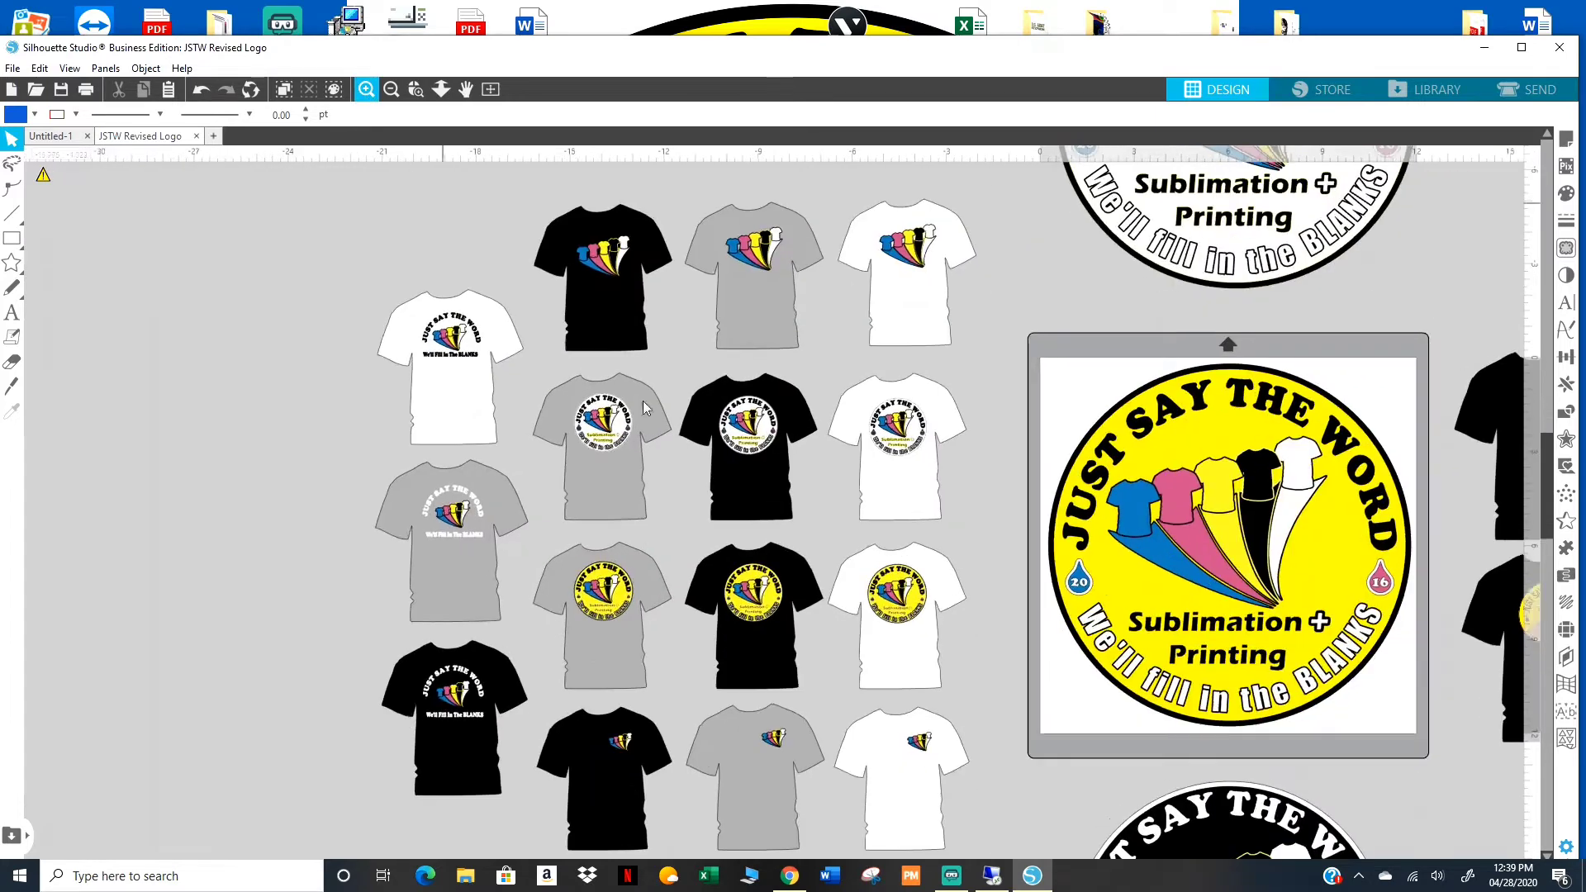
scroll(790, 595, "down", 1)
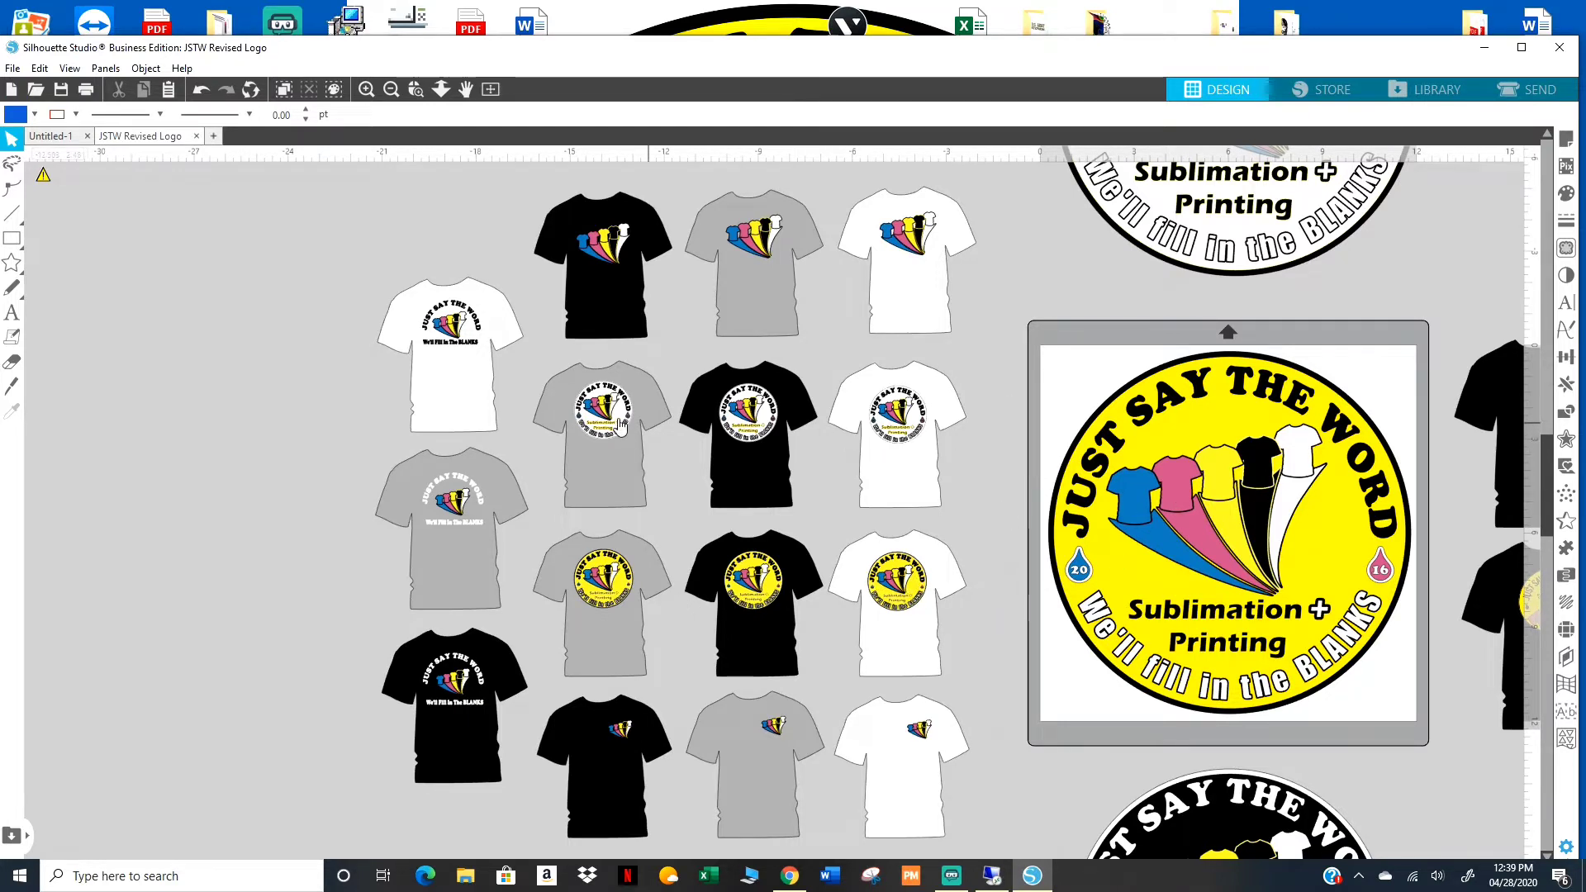
left_click_drag(1219, 830, 213, 428)
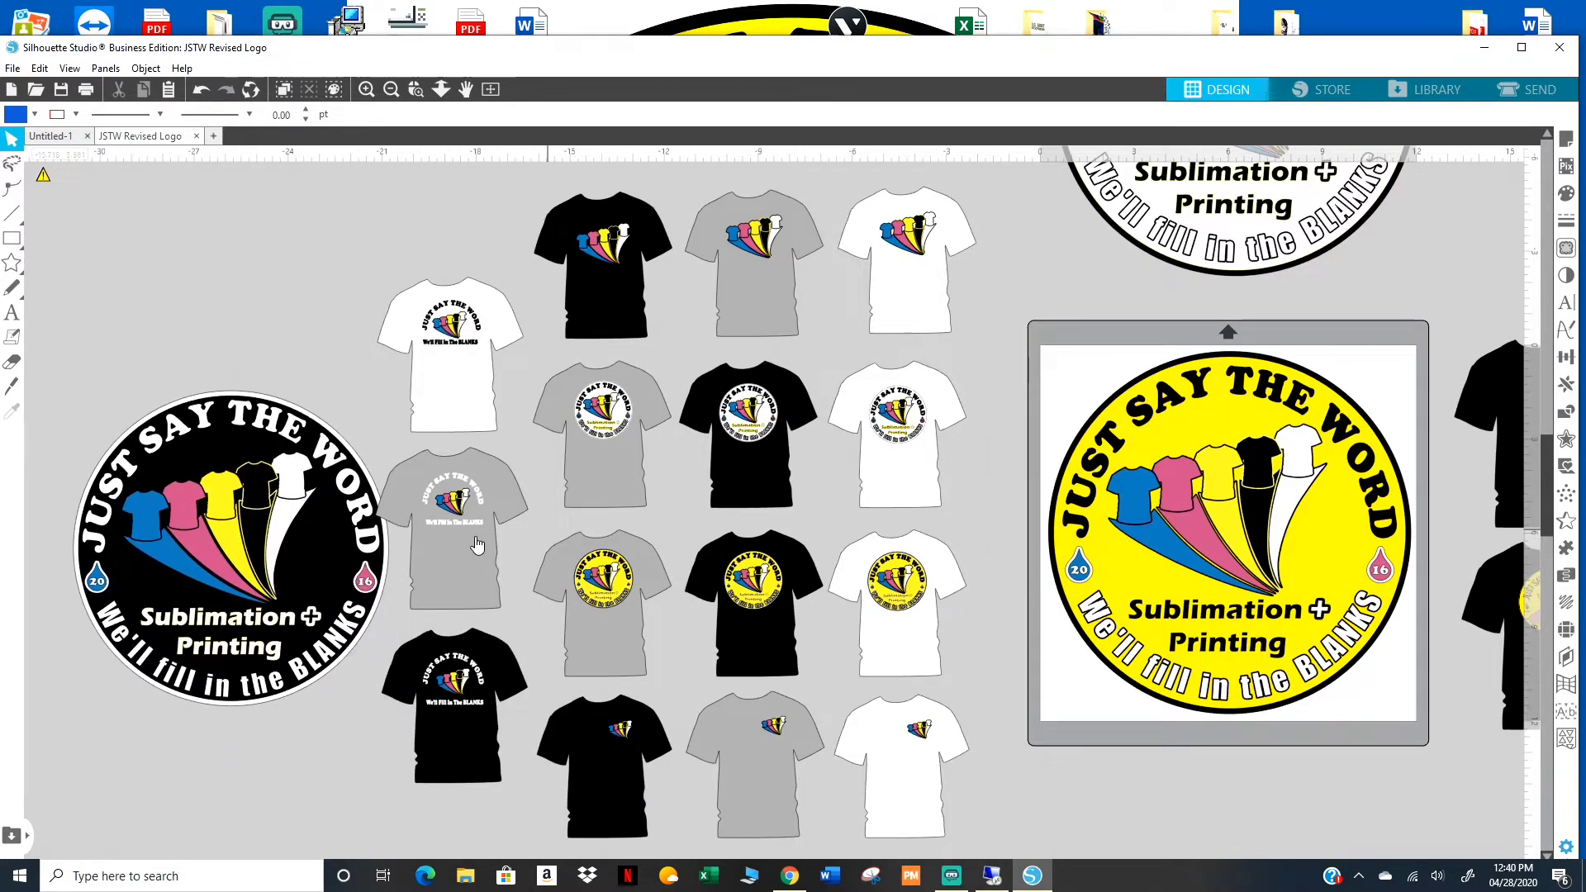
left_click_drag(312, 562, 290, 532)
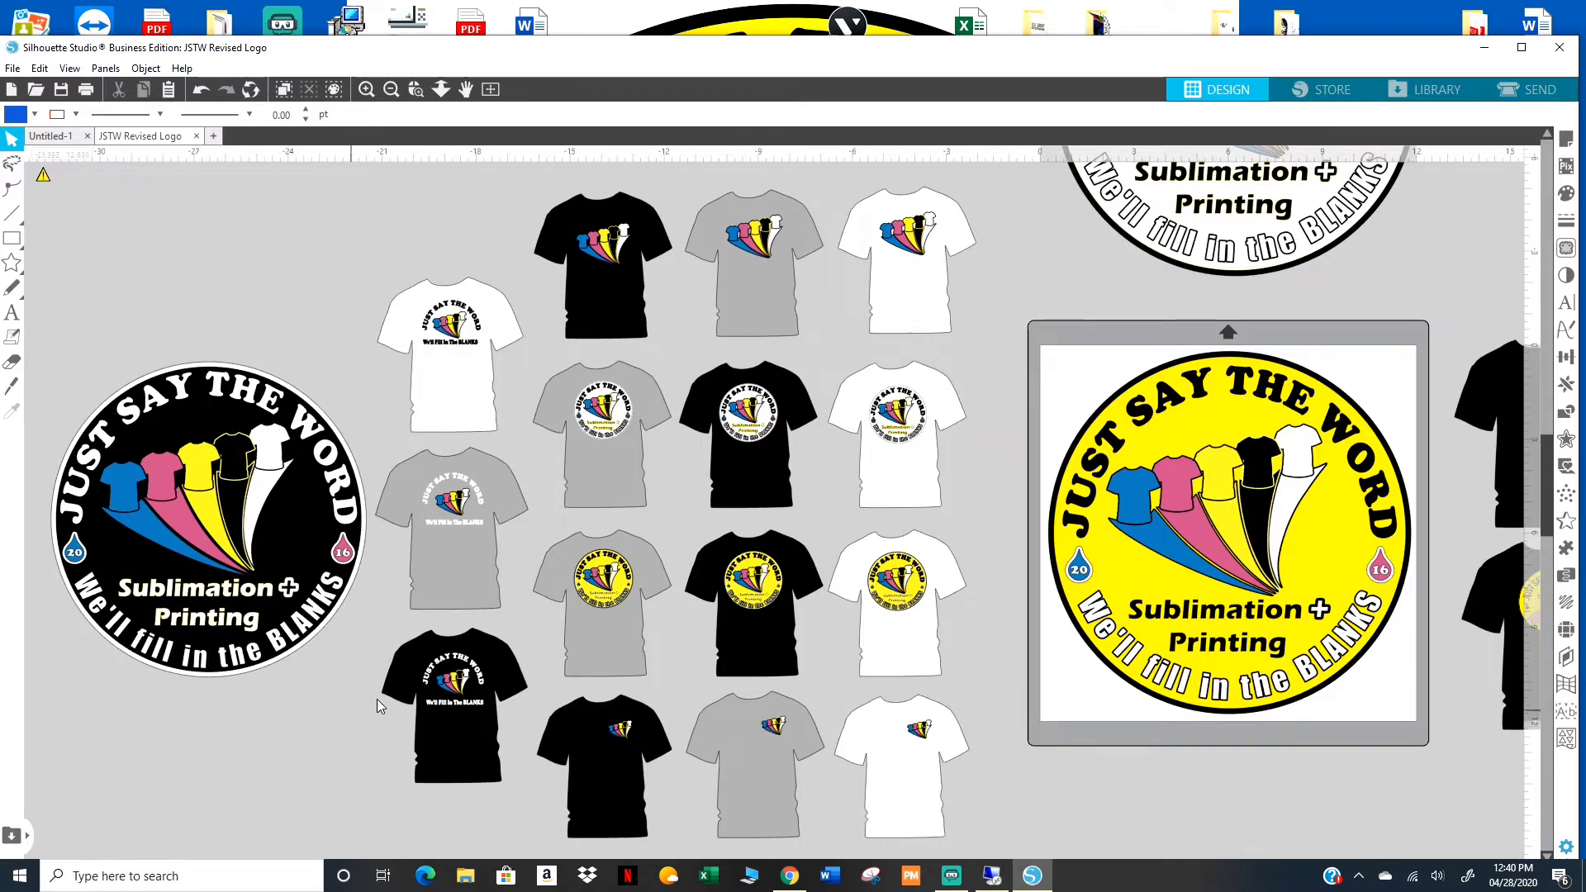
left_click(319, 619)
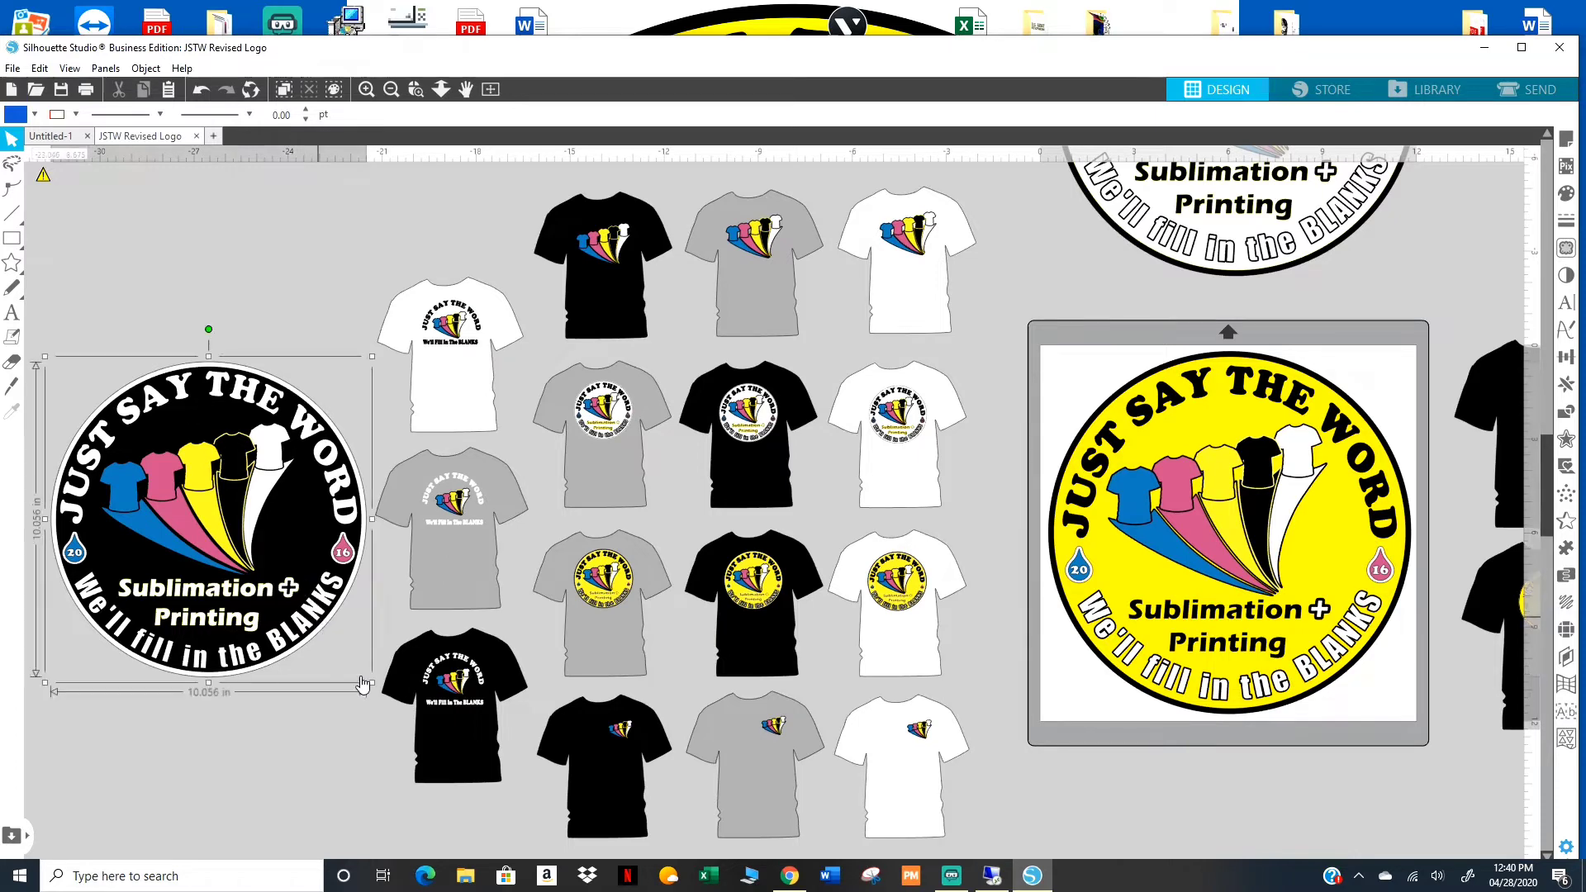
Ungroup the black T-shirt mockup nearest the black logo and duplicate its blank shirt to the left.
left_click(438, 745)
right_click(438, 745)
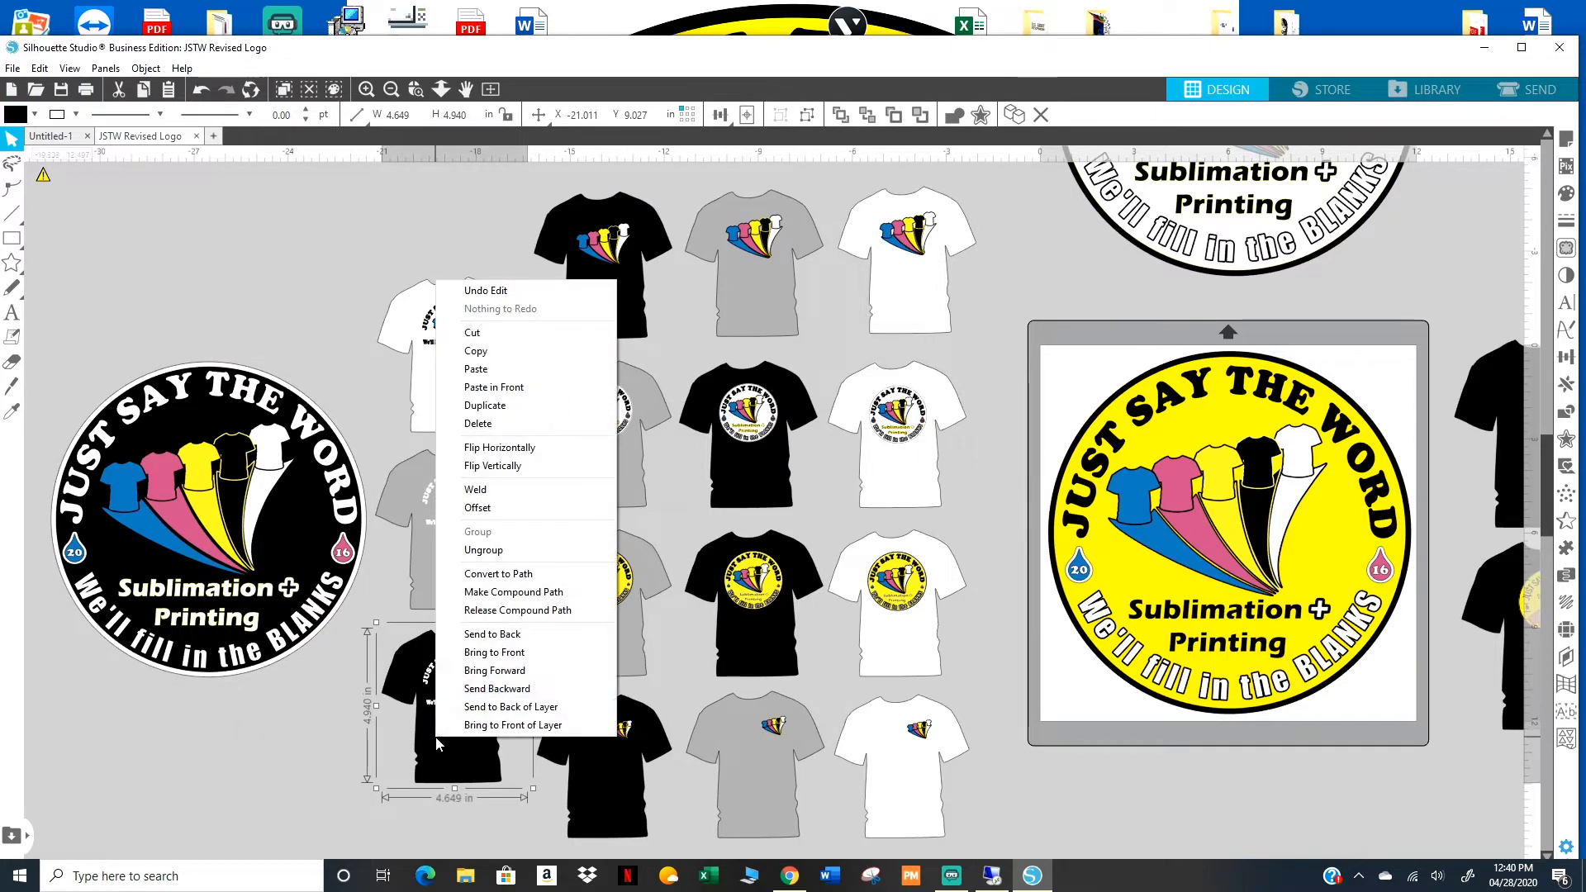
left_click(496, 566)
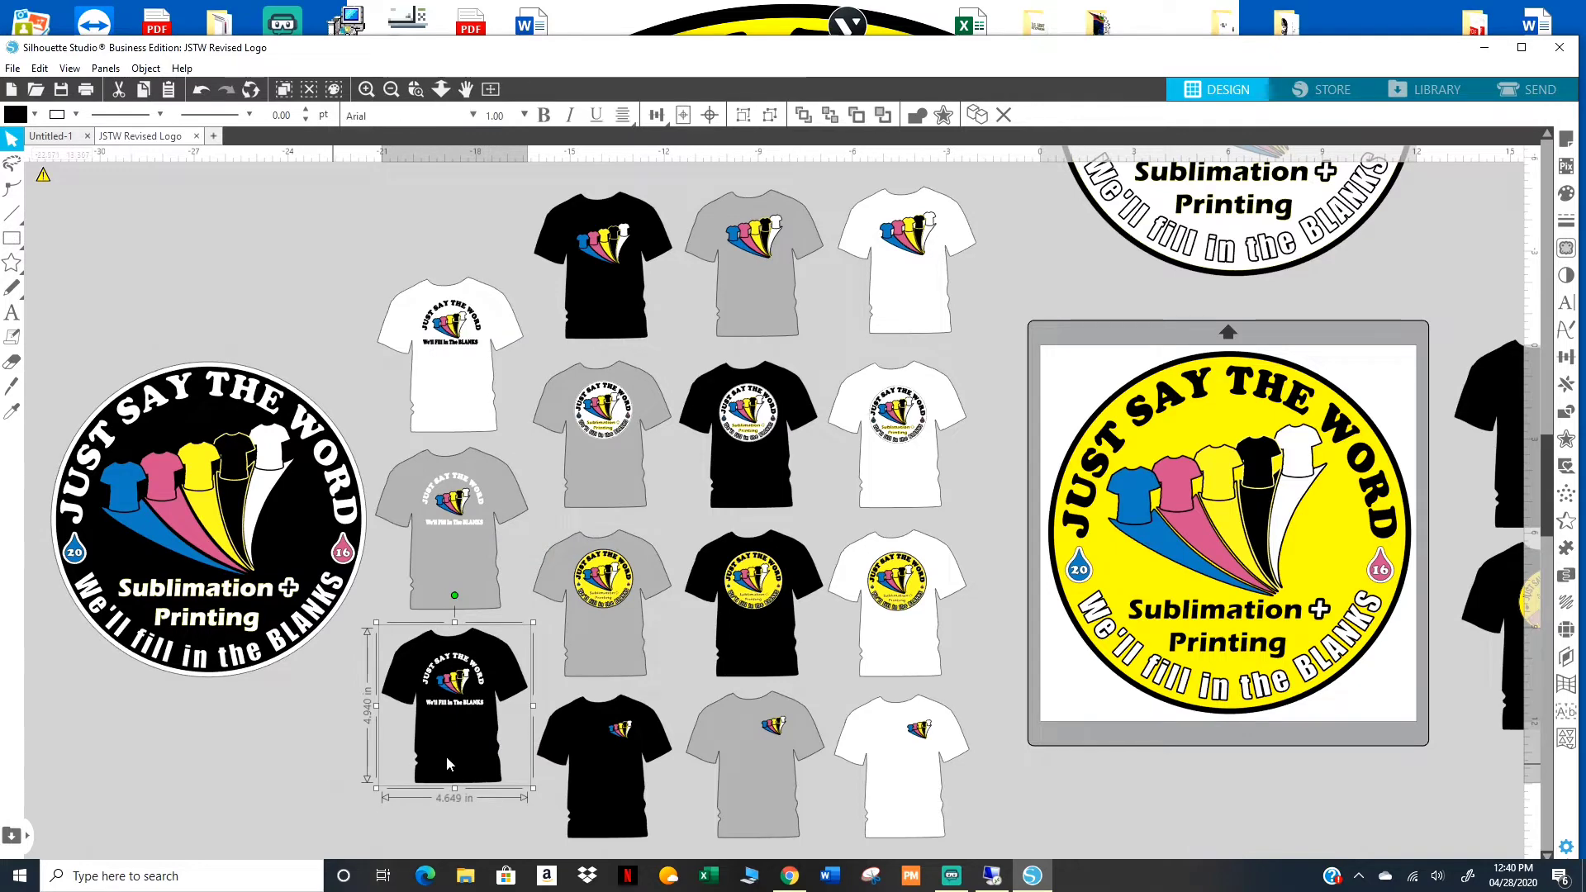
left_click(360, 773)
left_click(465, 771)
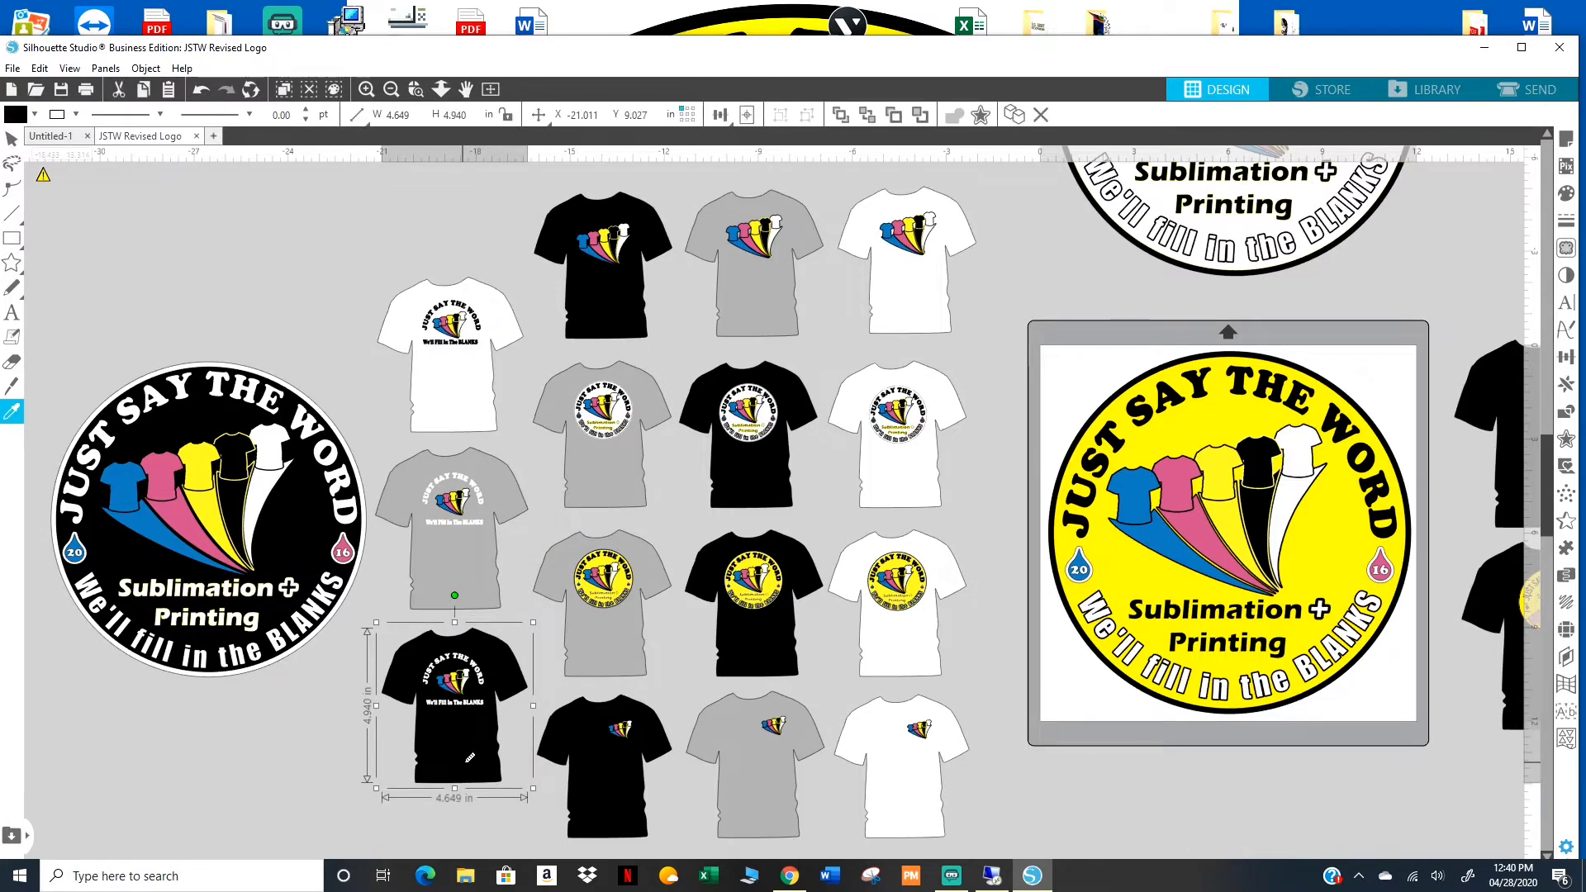
key("ctrl+Left")
Duplicate the black round logo directly above the original.
left_click(223, 593)
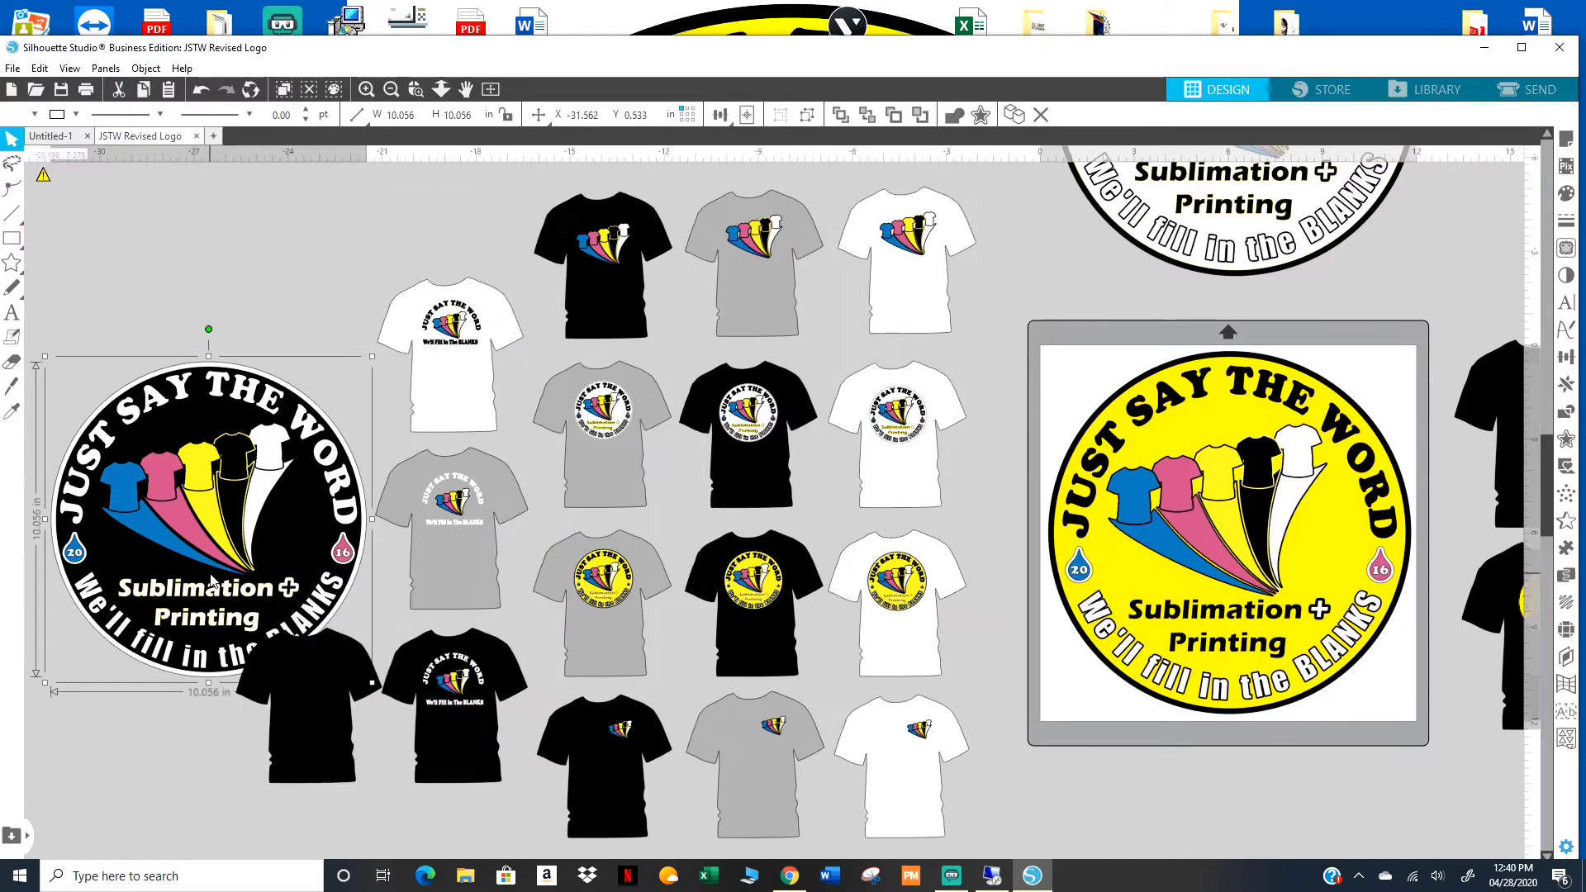
left_click(11, 411)
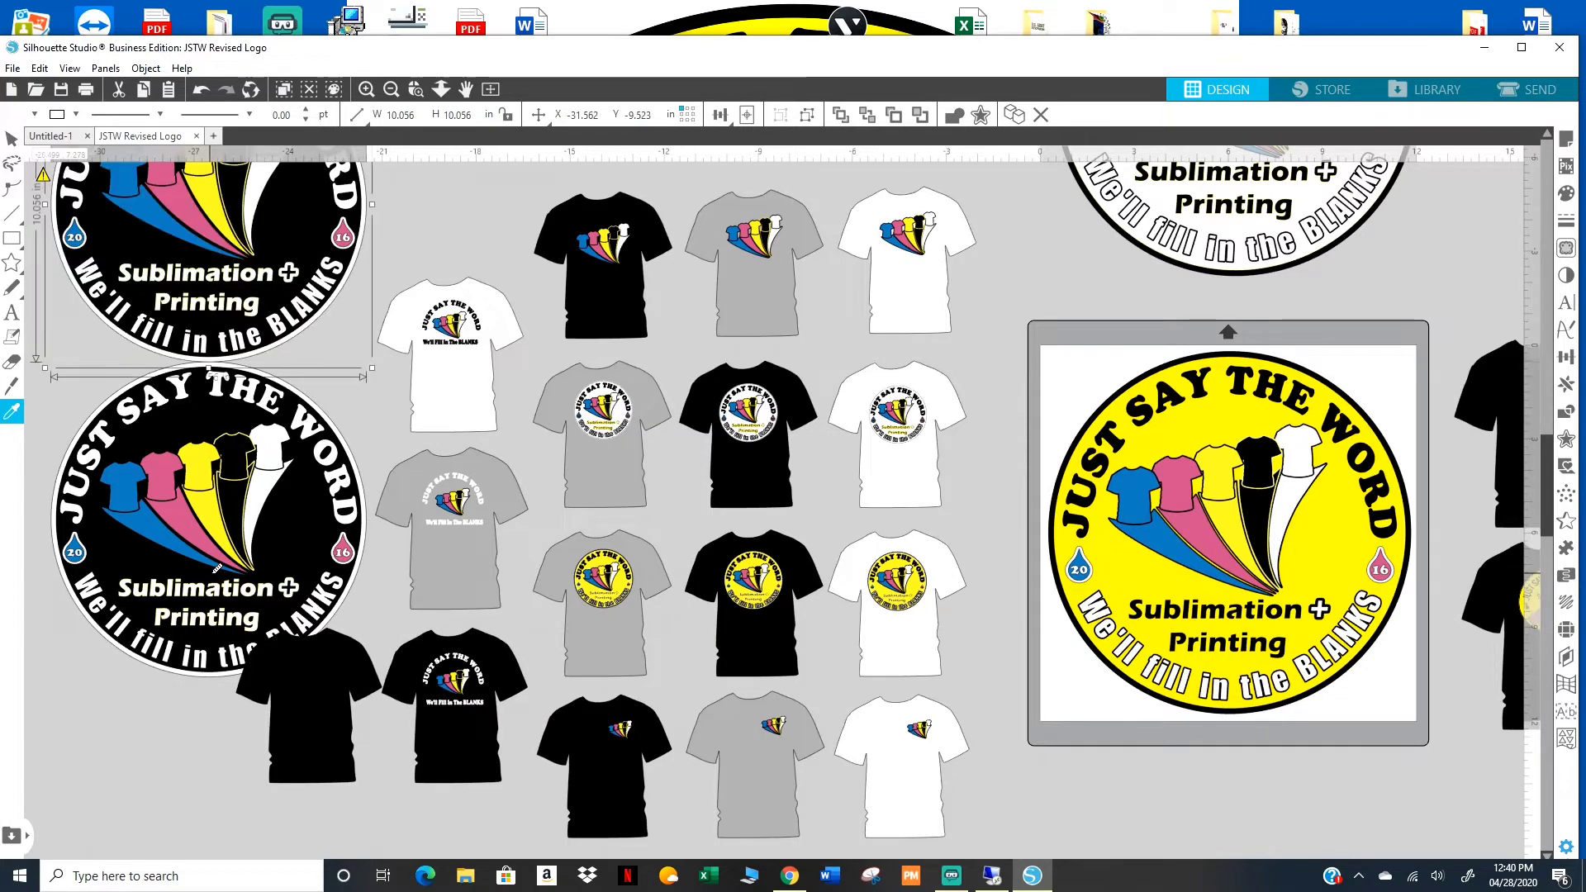
Shrink the lower black round logo to about 2.73 in and move it to the blank black T-shirt.
key("ctrl+Up")
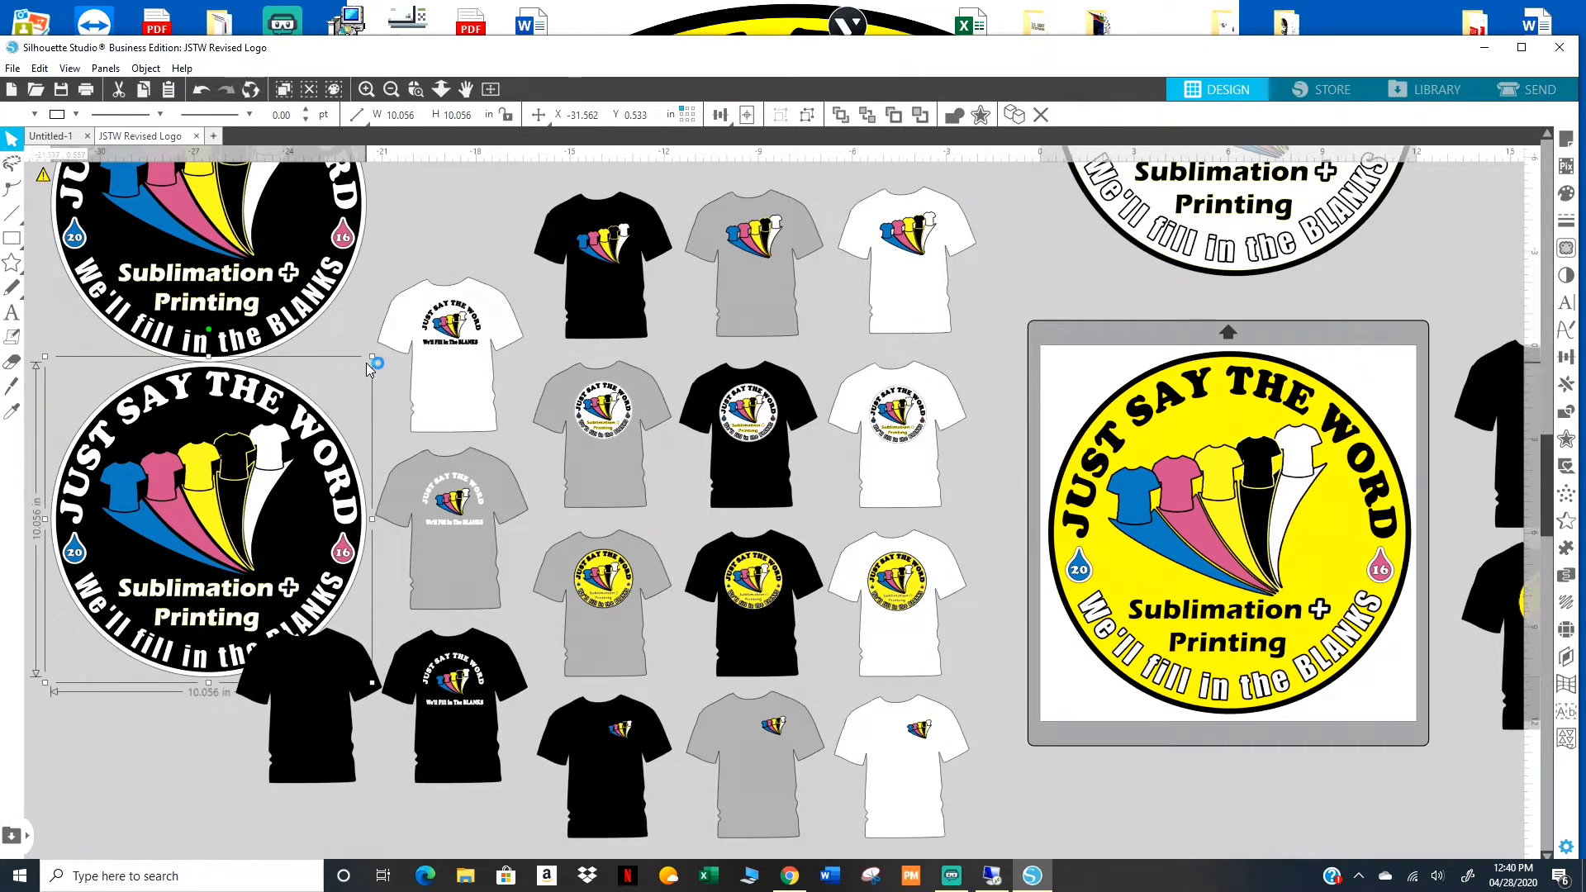
left_click_drag(371, 357, 365, 362)
left_click_drag(267, 494, 145, 591)
left_click_drag(96, 638, 249, 664)
Ungroup the small round logo, bring it to the front and fit it on the blank black T-shirt's chest.
right_click(243, 643)
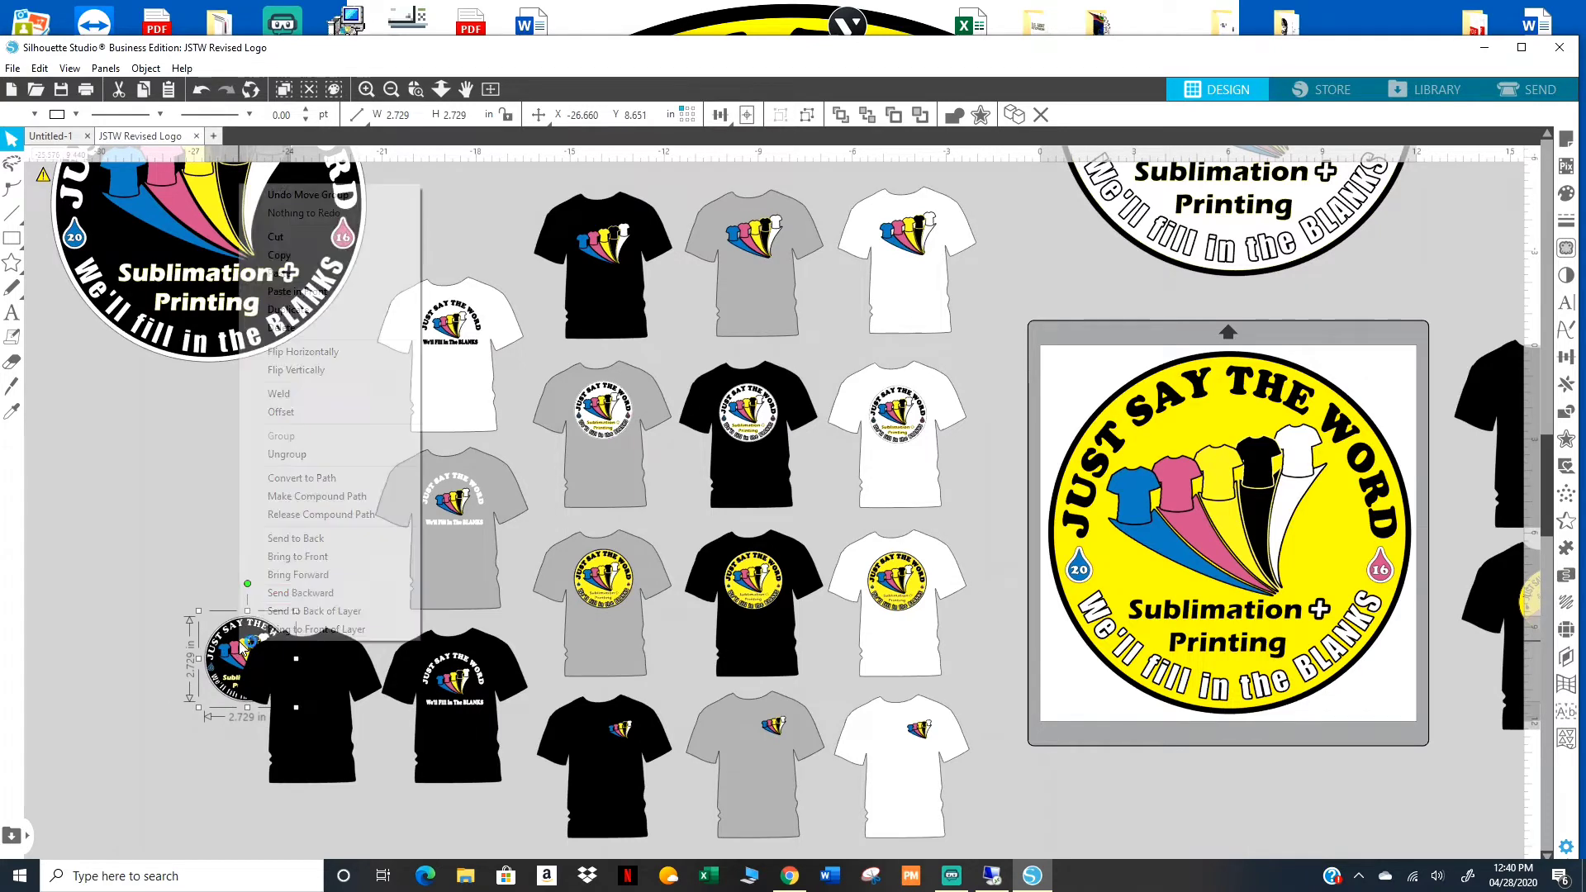
left_click(289, 454)
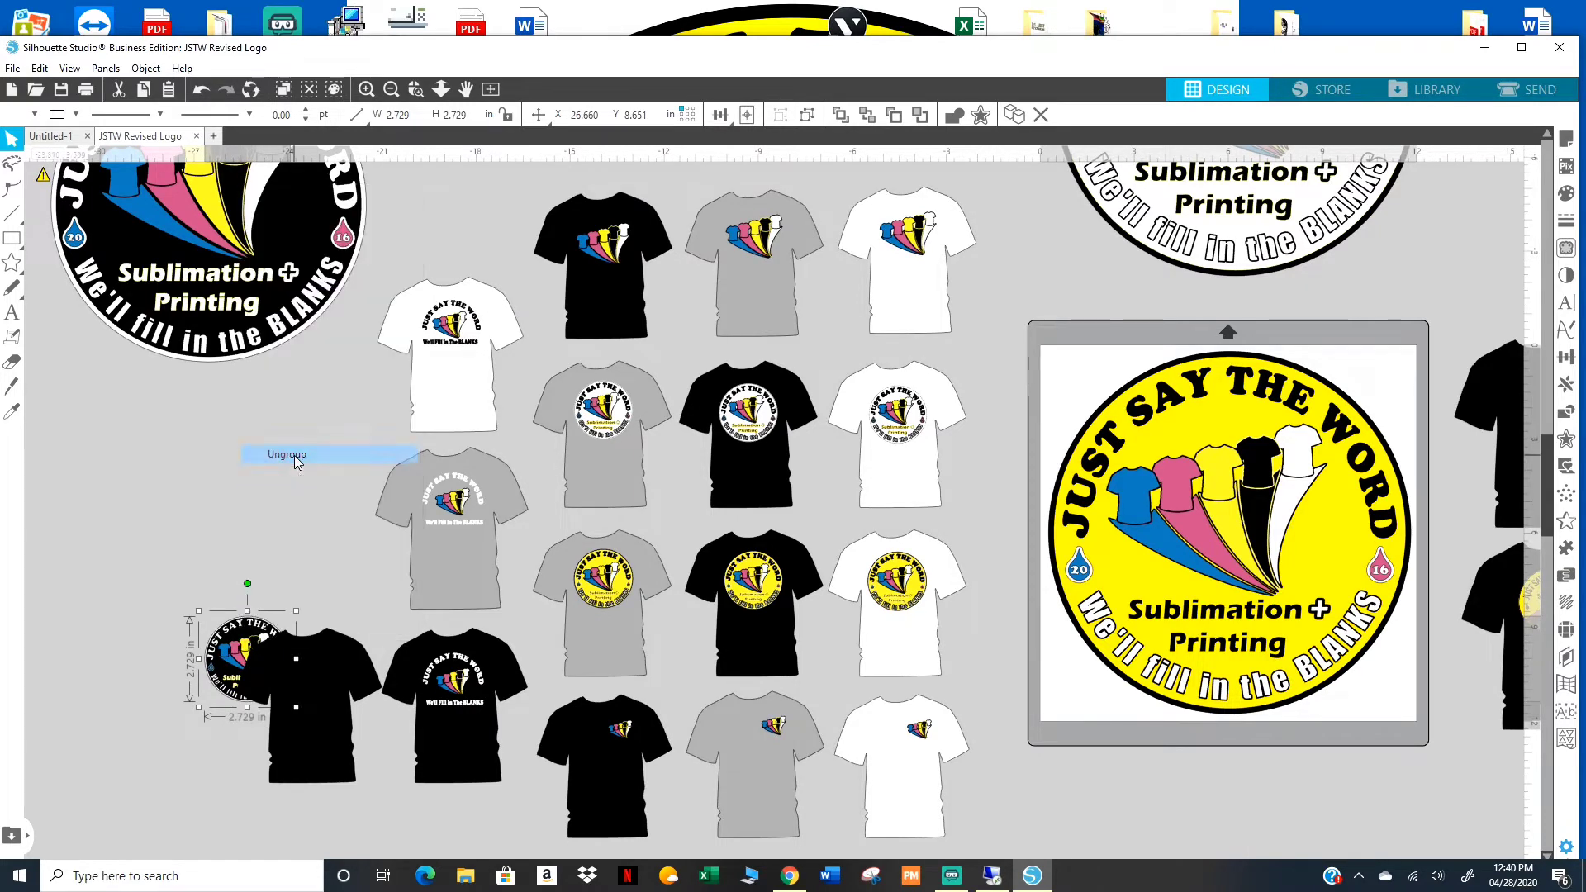
left_click_drag(296, 612, 286, 649)
left_click_drag(294, 625, 307, 670)
right_click(300, 615)
left_click(371, 529)
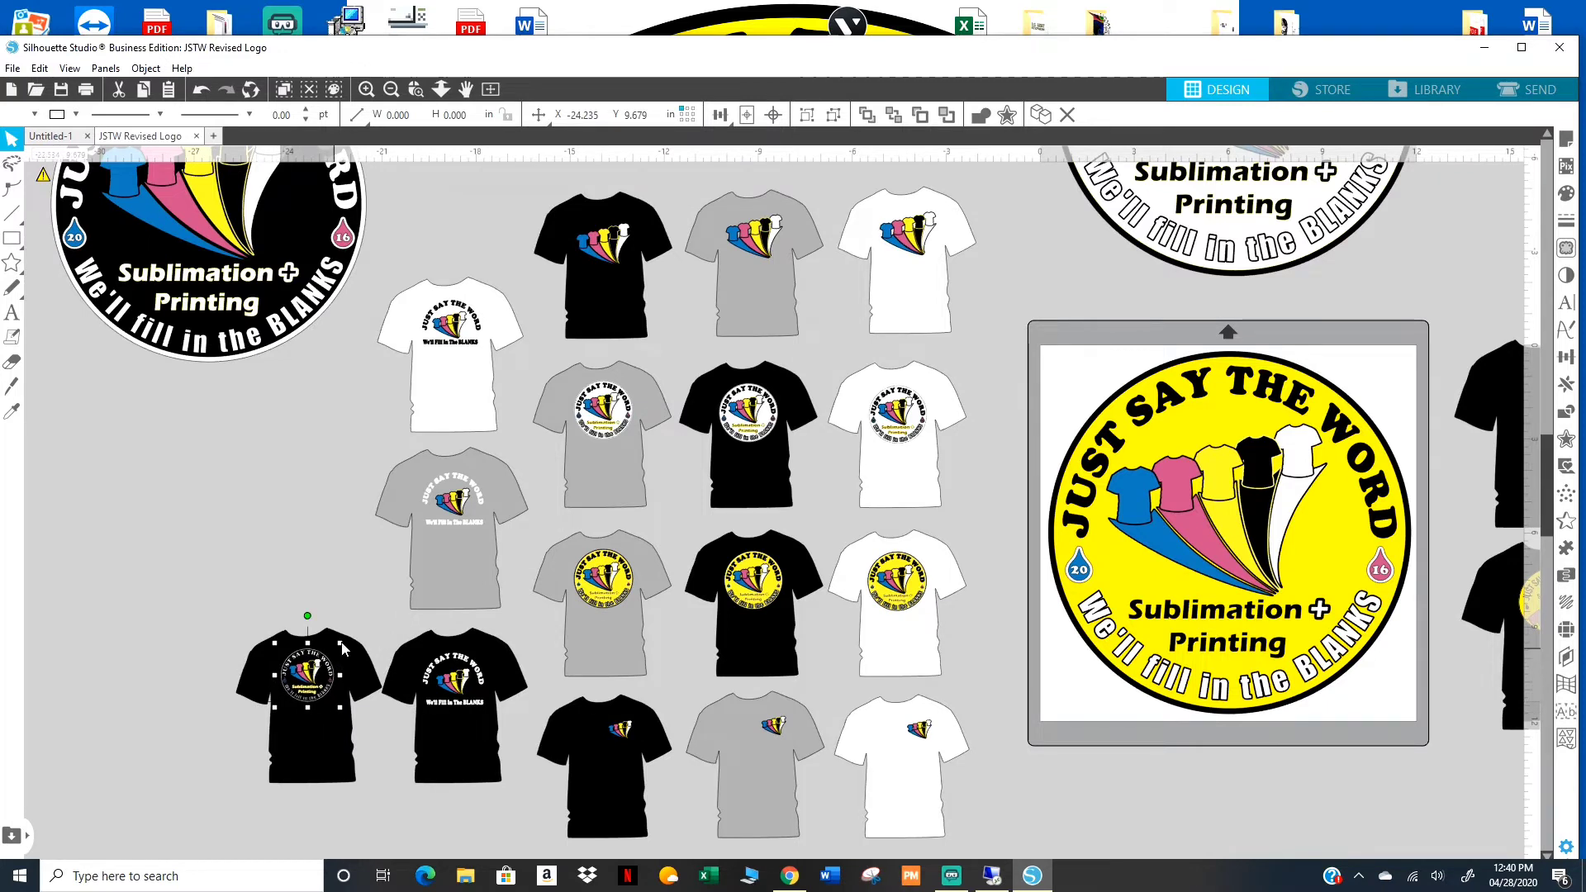
left_click_drag(334, 670, 328, 683)
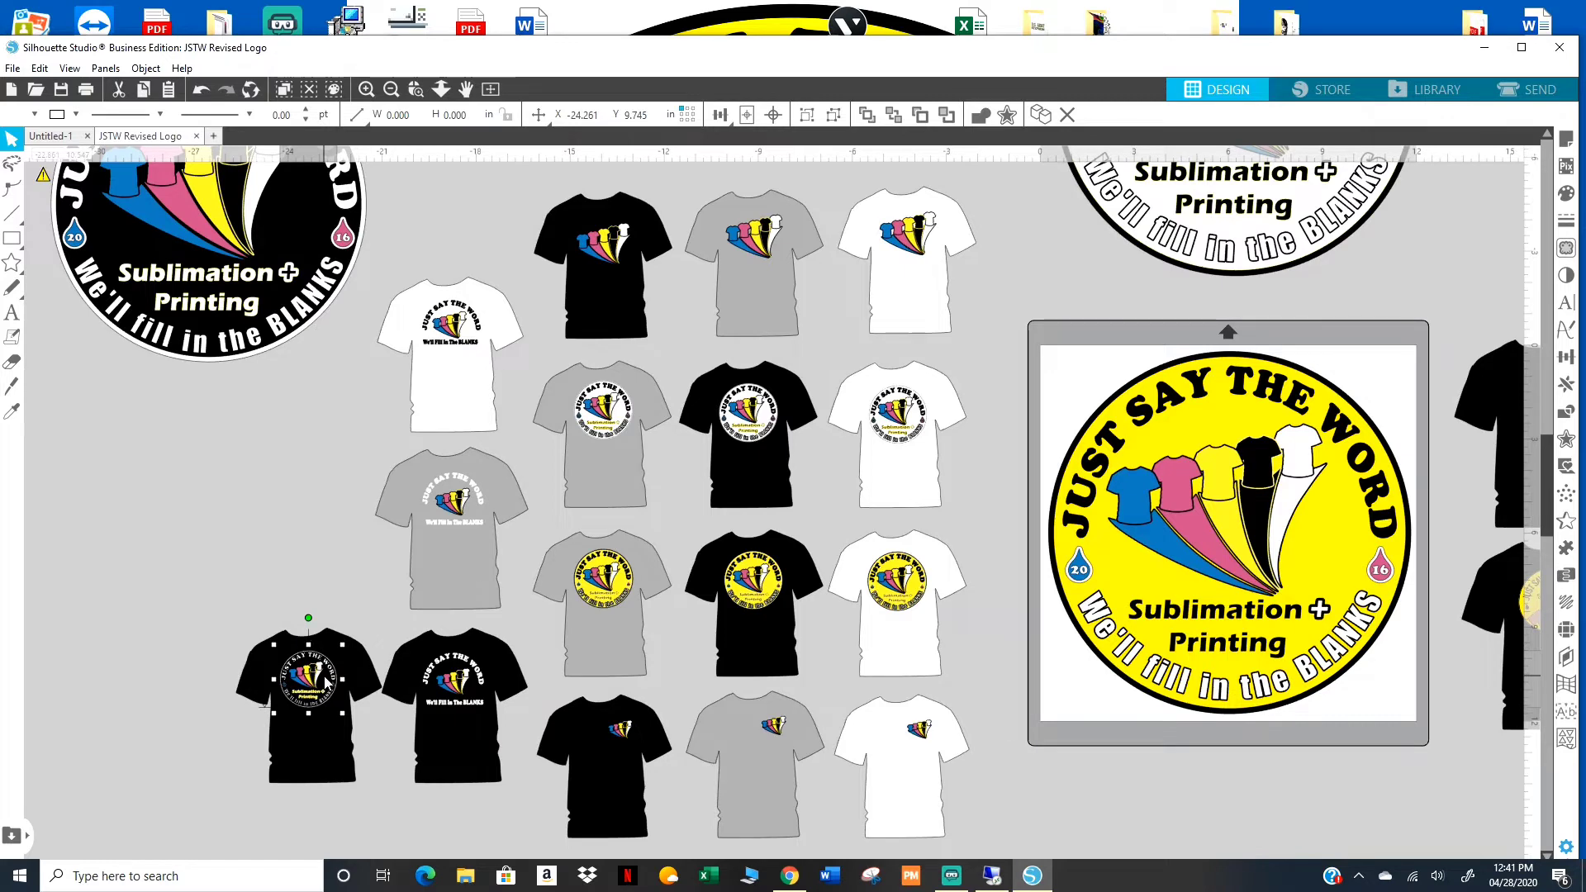
Try enlarging the black T-shirt together with its round logo to about 11.24 in wide.
left_click_drag(240, 591, 367, 762)
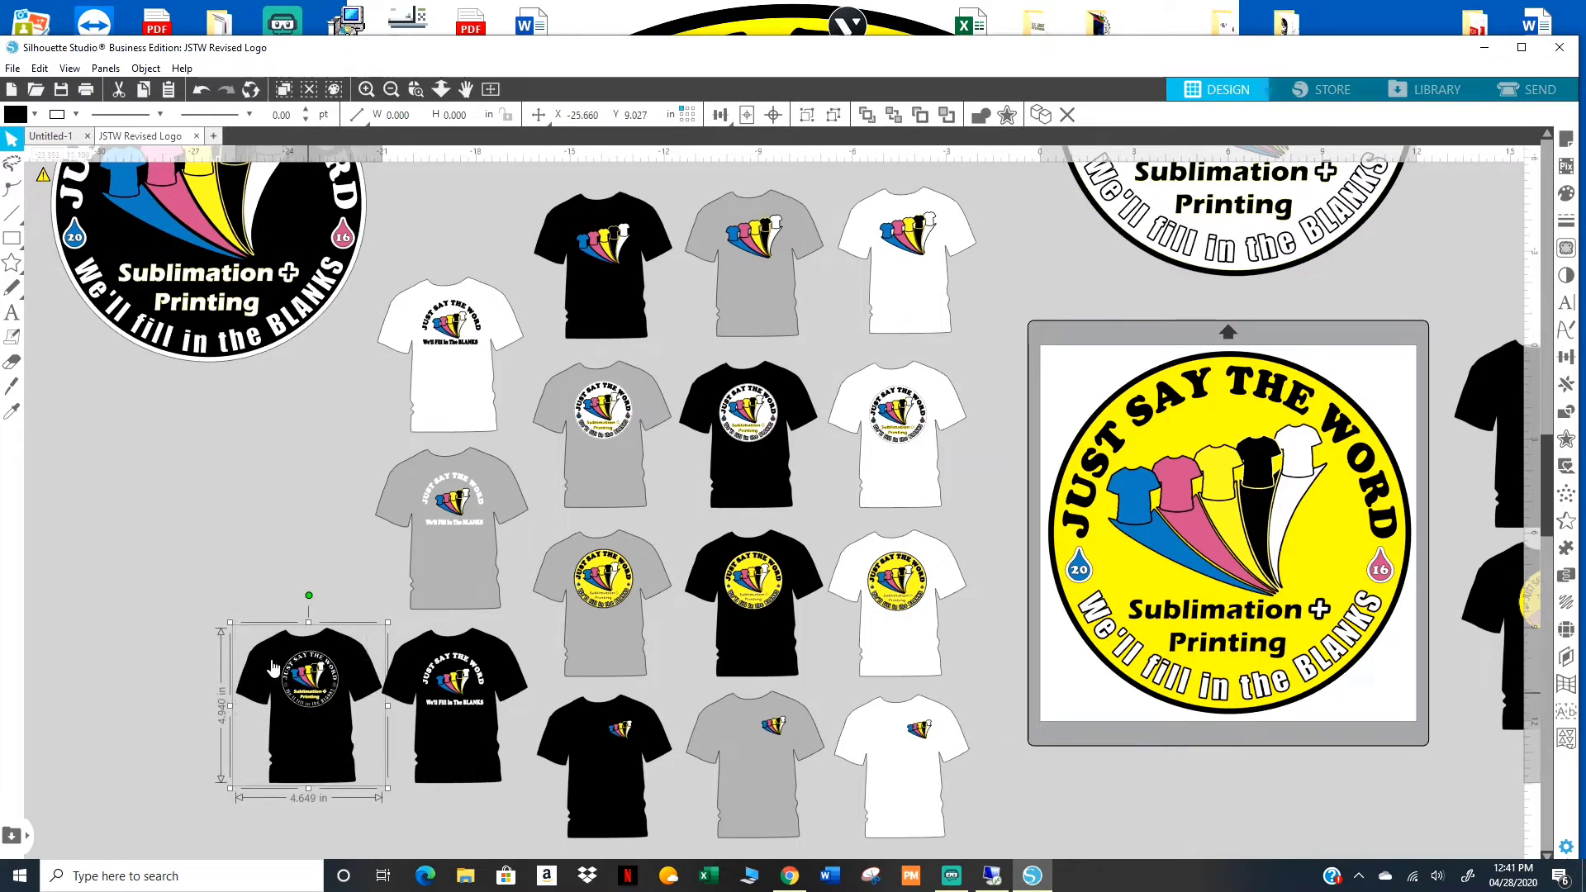
left_click_drag(229, 621, 23, 403)
left_click(241, 814)
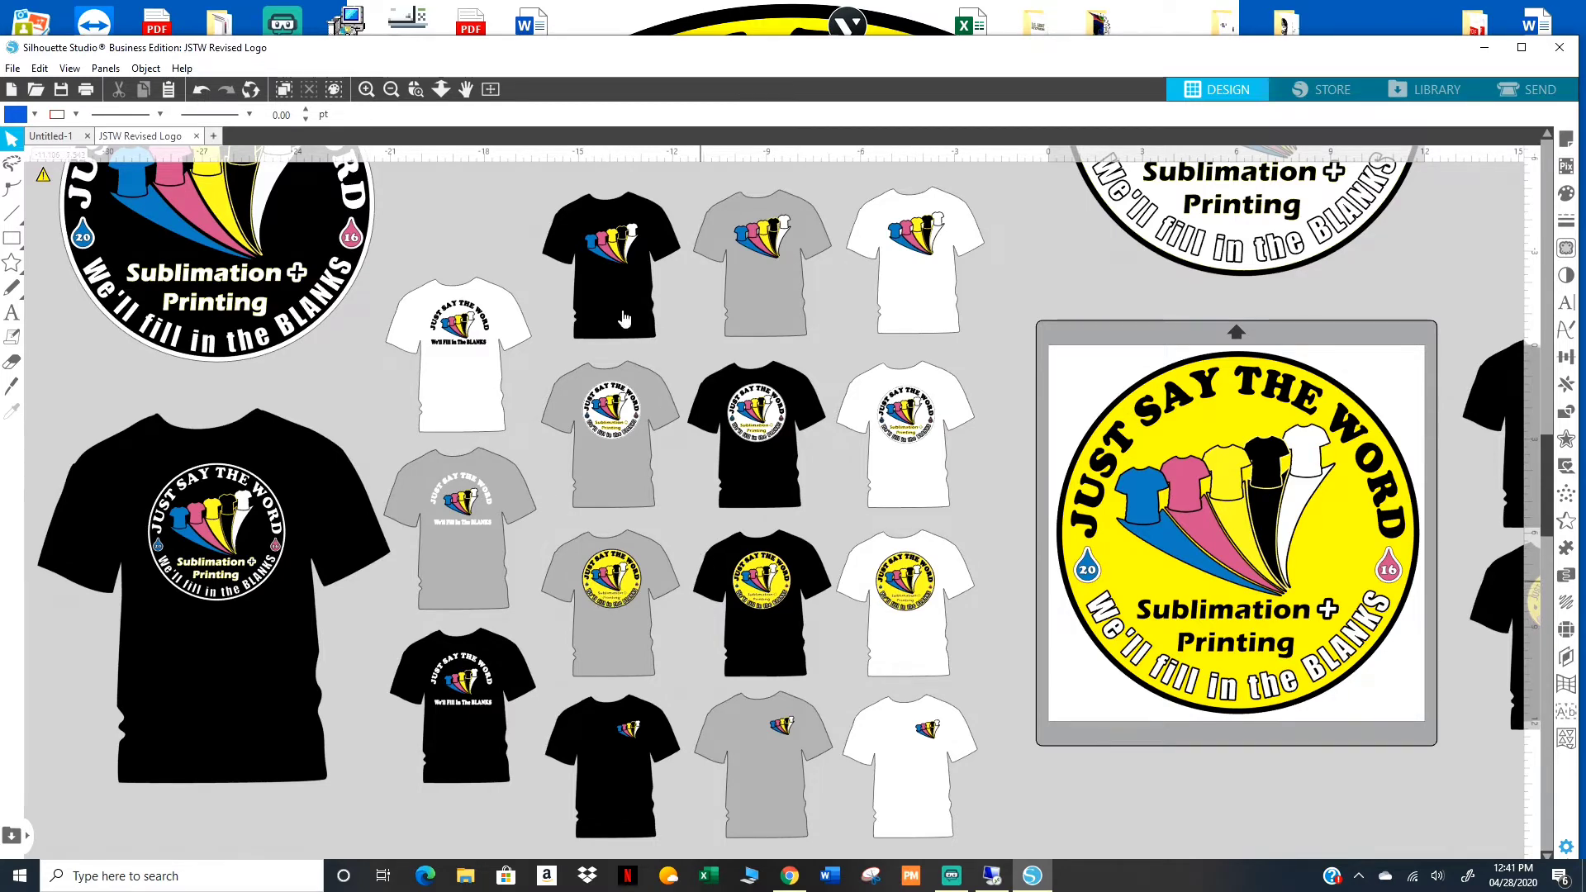
Try enlarging the black T-shirt with the textless logo to about 11.65 in wide, placed in front beside the large round-logo shirt.
left_click(607, 241)
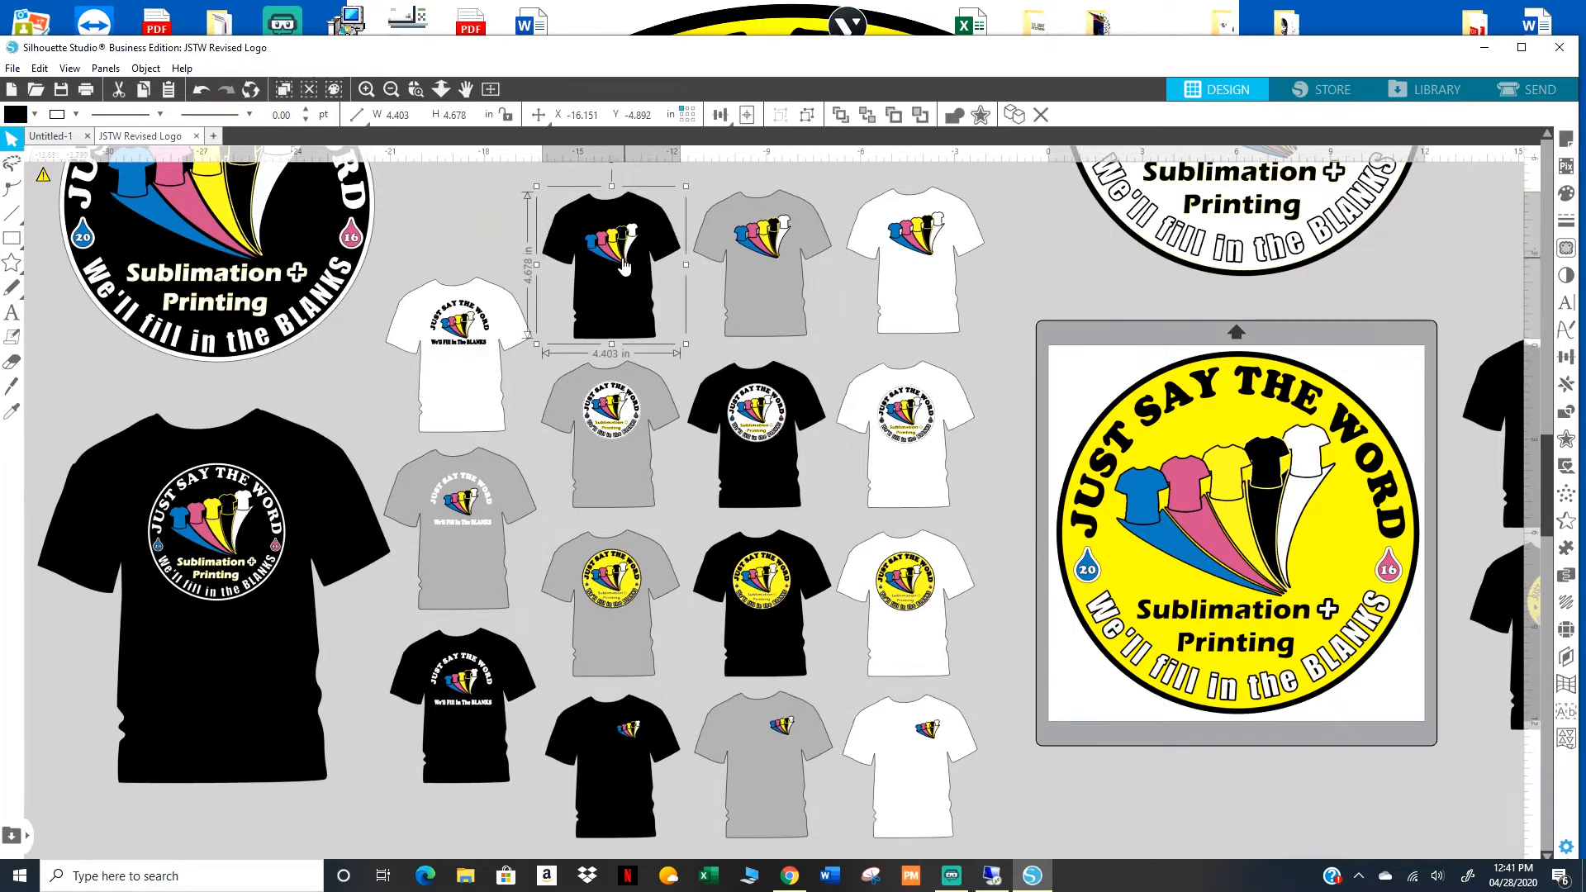
left_click_drag(537, 343, 457, 545)
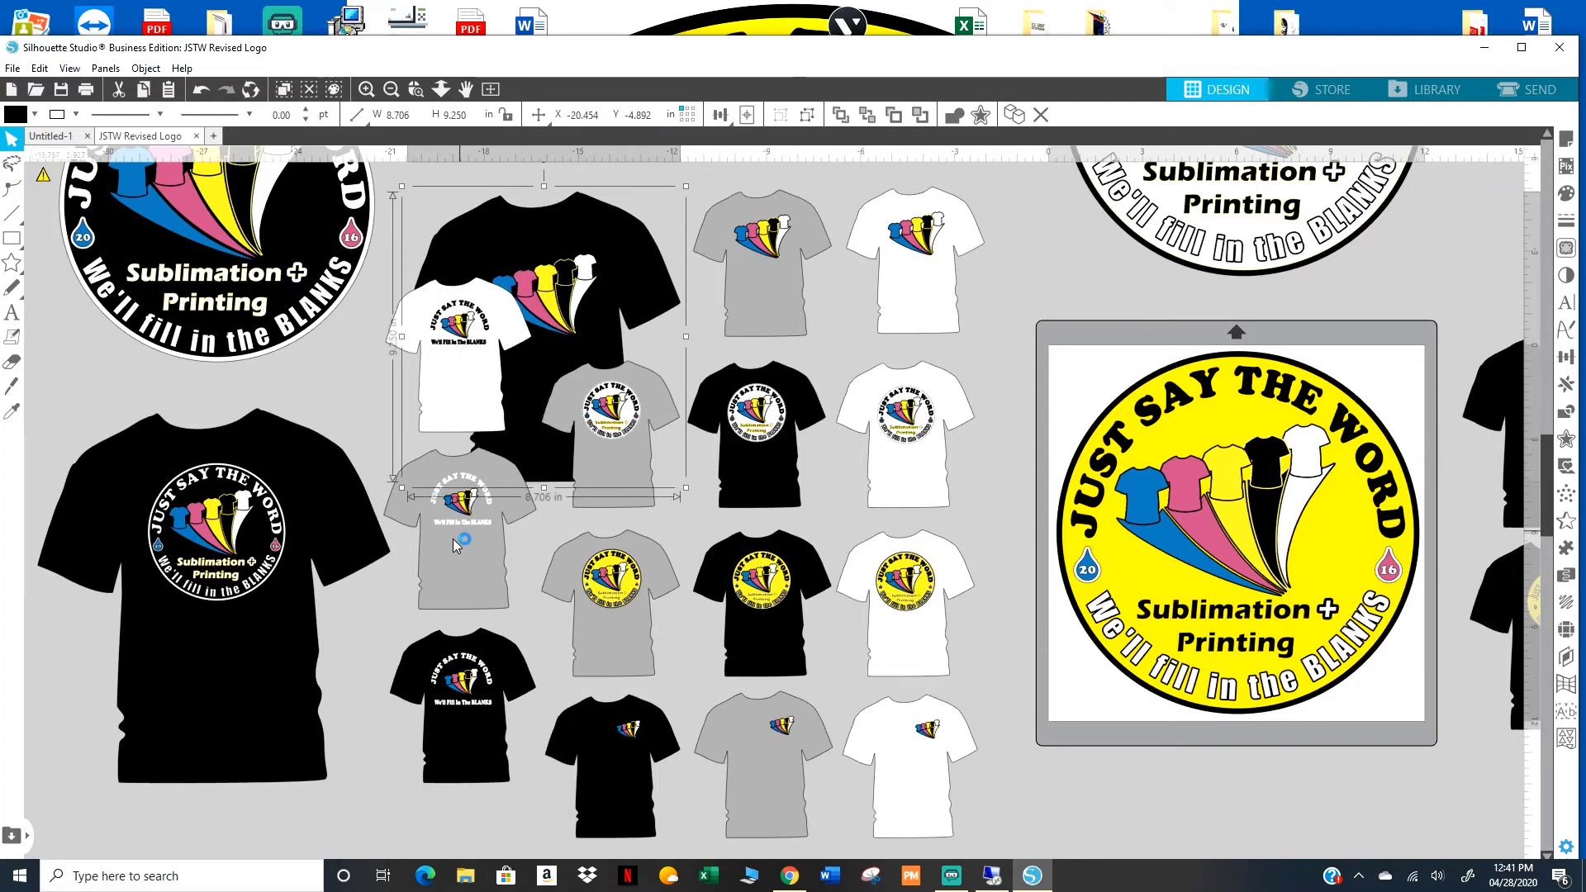
right_click(549, 374)
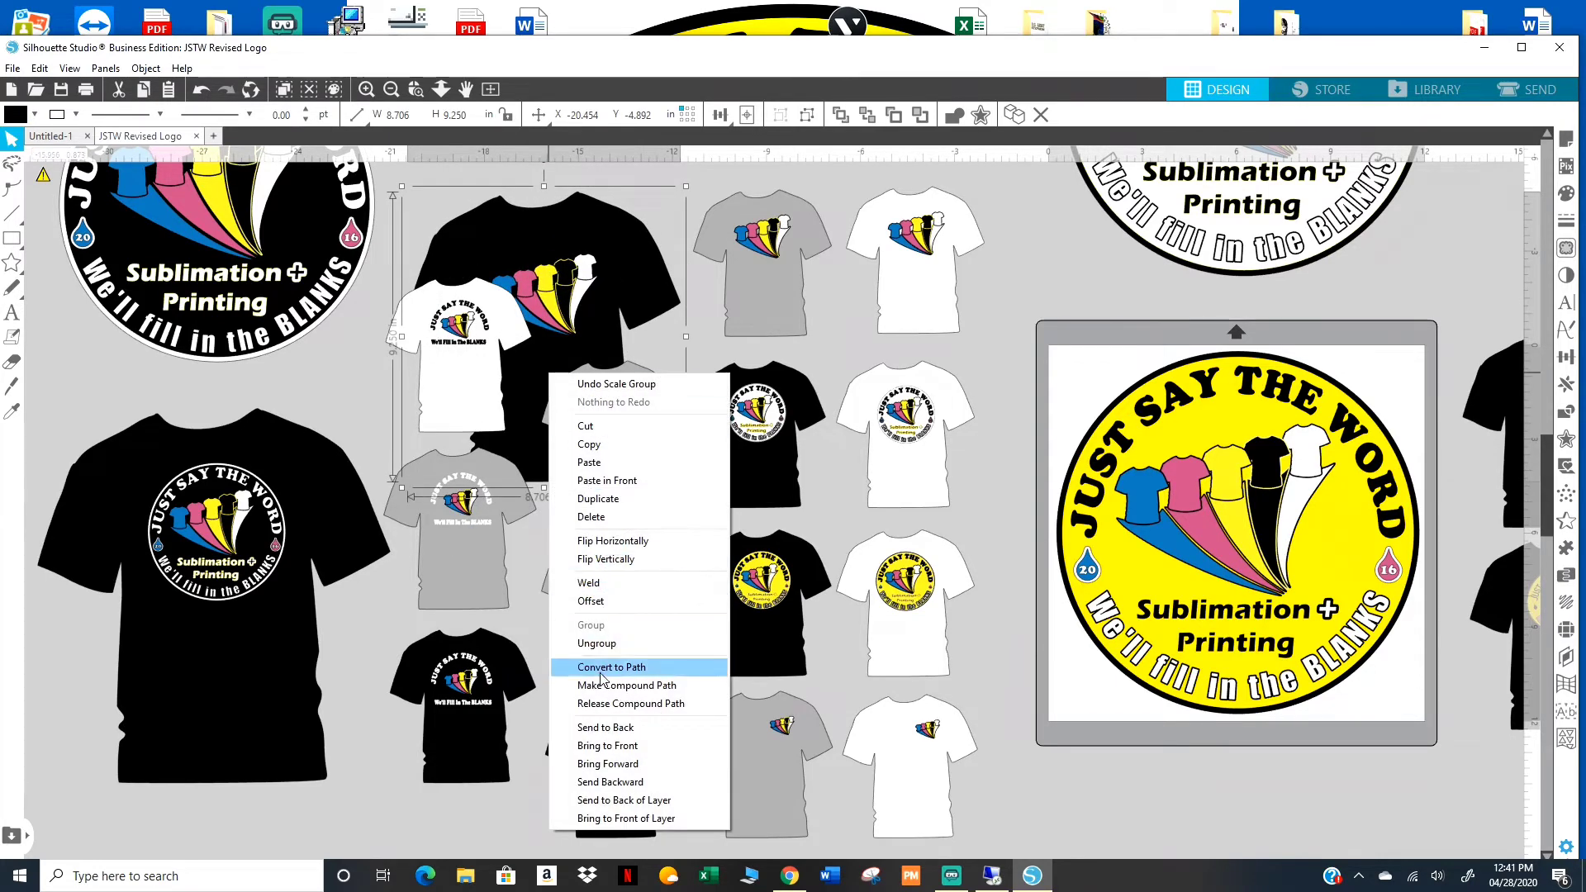
left_click(651, 746)
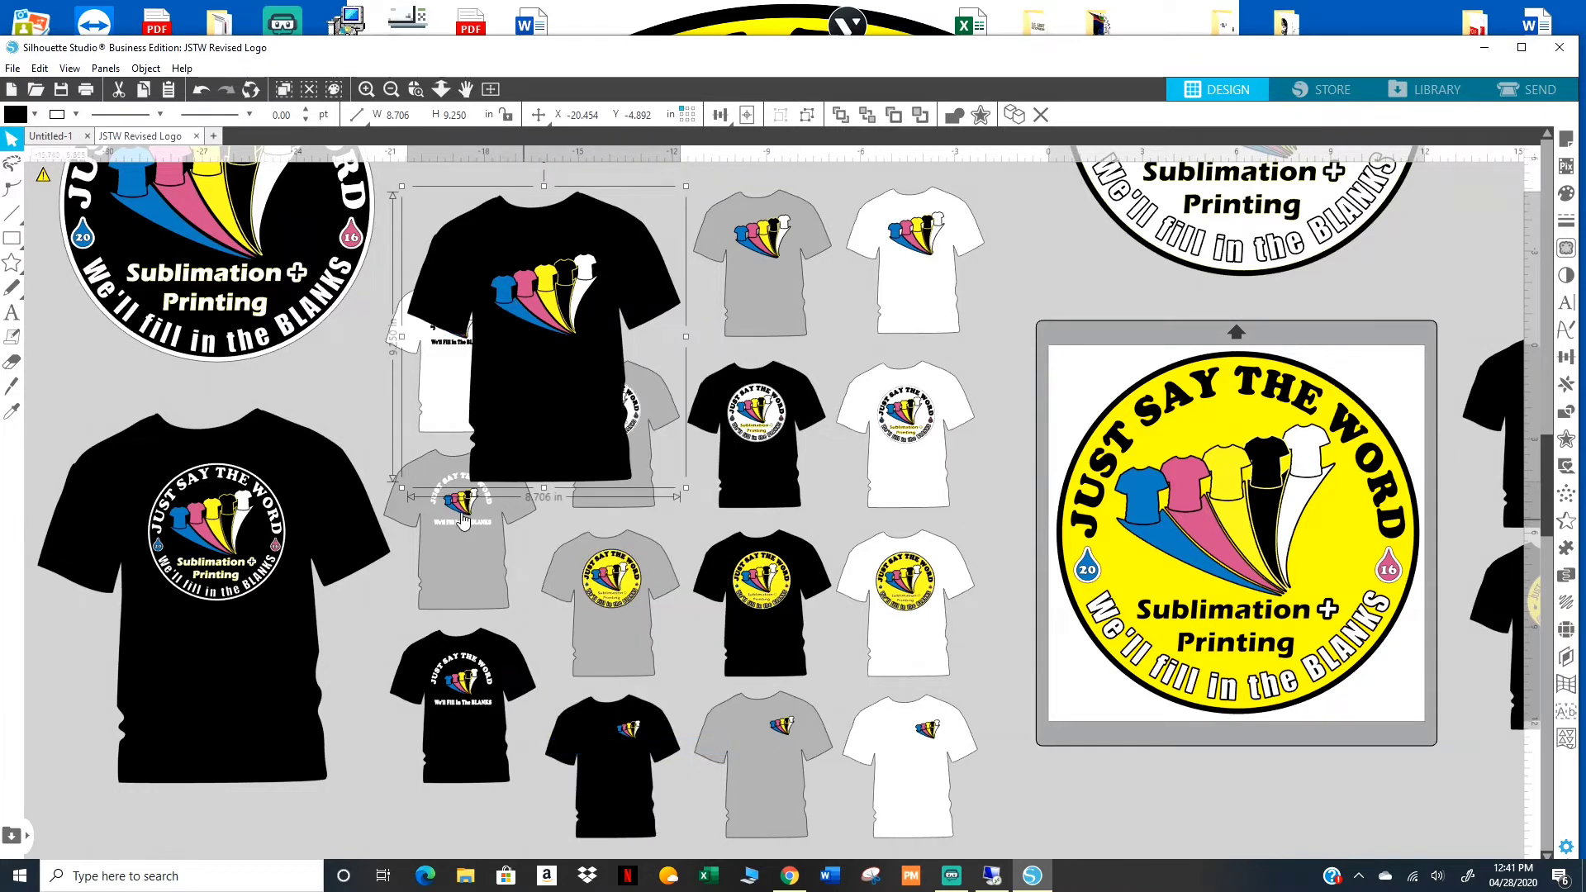
left_click_drag(401, 489, 332, 592)
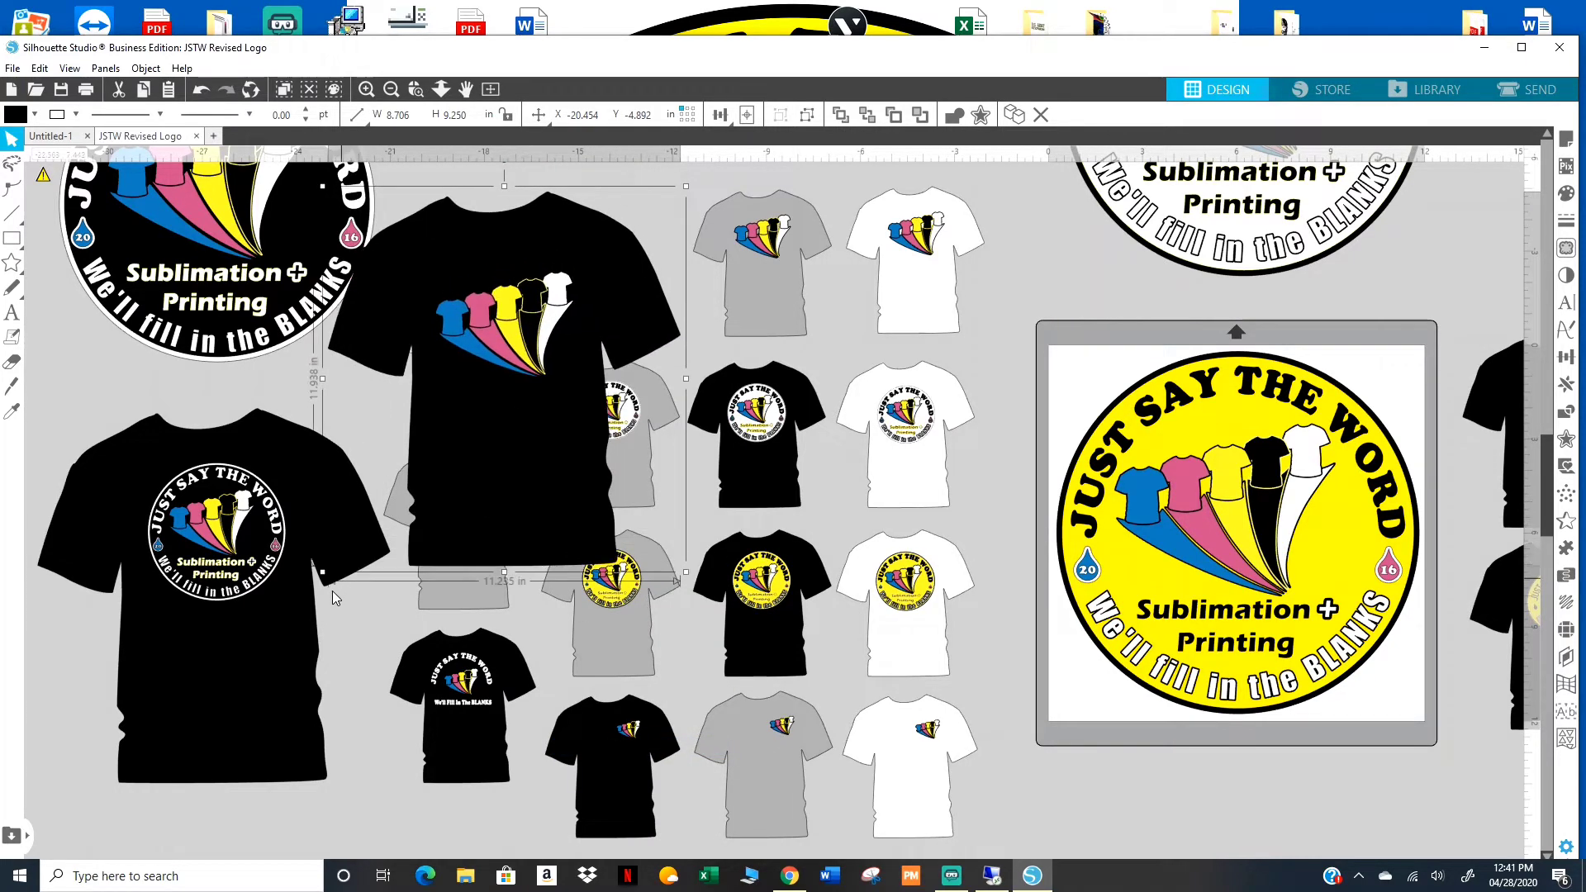
left_click_drag(453, 462, 582, 663)
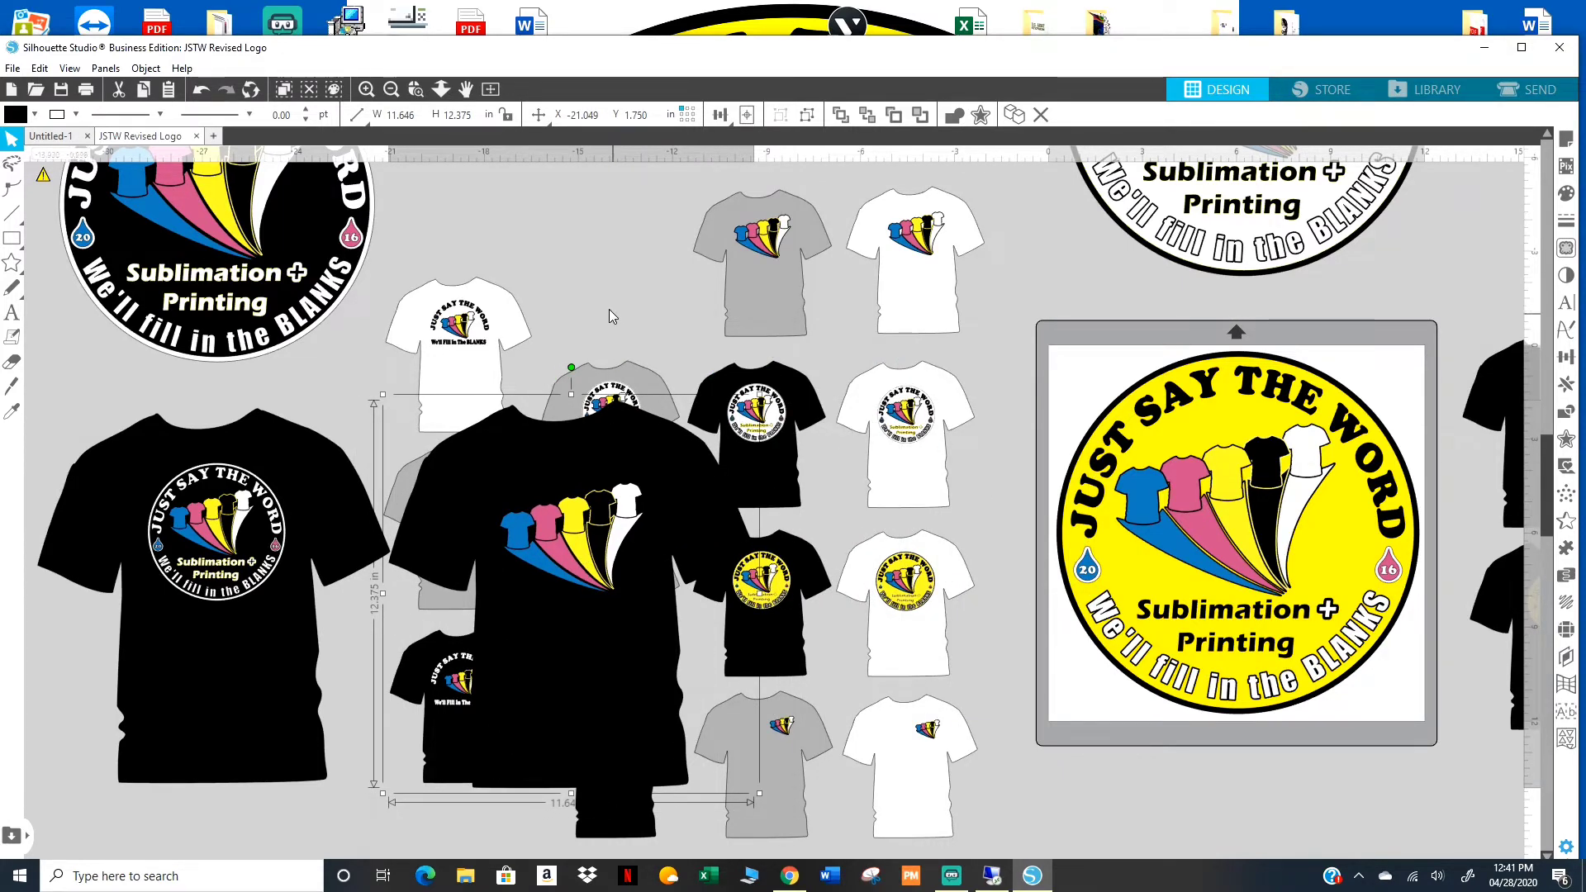
right_click(586, 525)
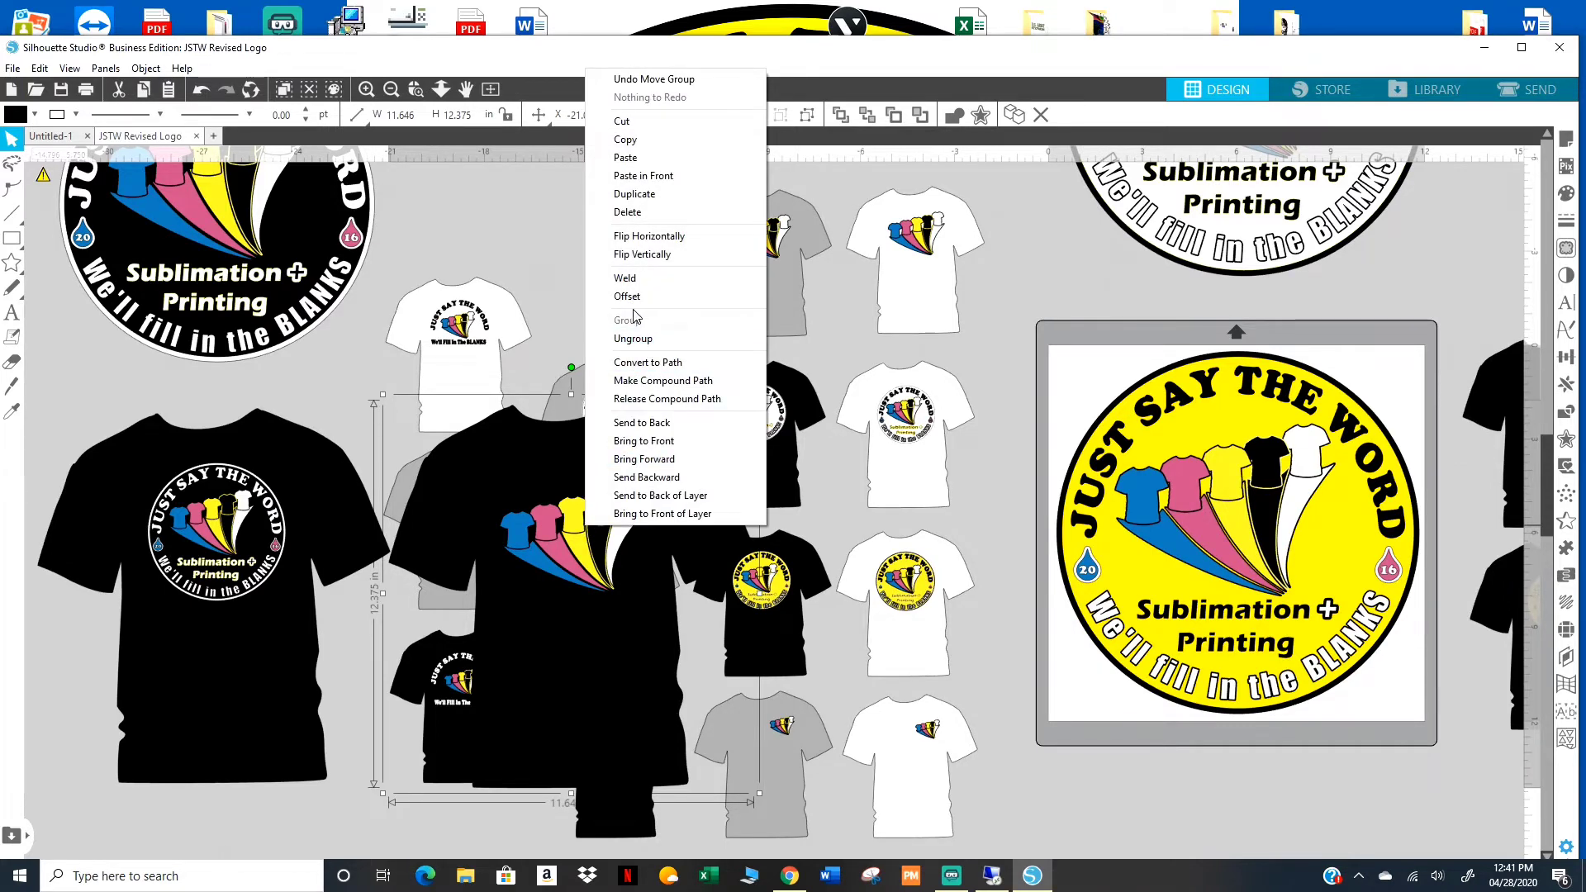
left_click(649, 339)
left_click(548, 246)
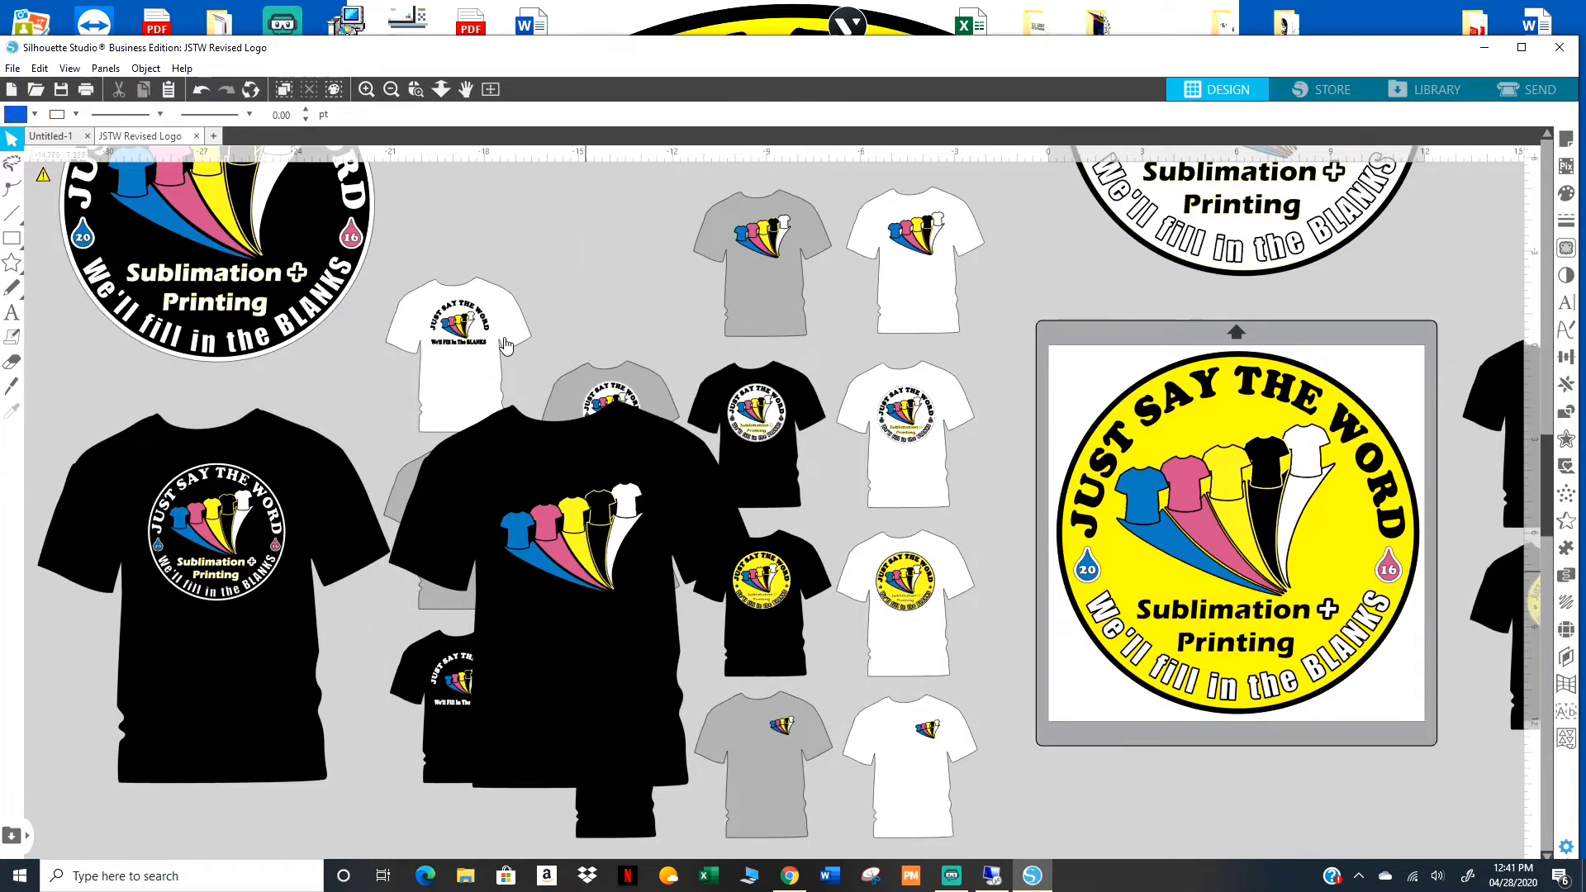
Try enlarging the white arched-text T-shirt to about 11.54 in wide, in front and beside the two large black shirts.
left_click(493, 367)
left_click_drag(538, 270, 625, 185)
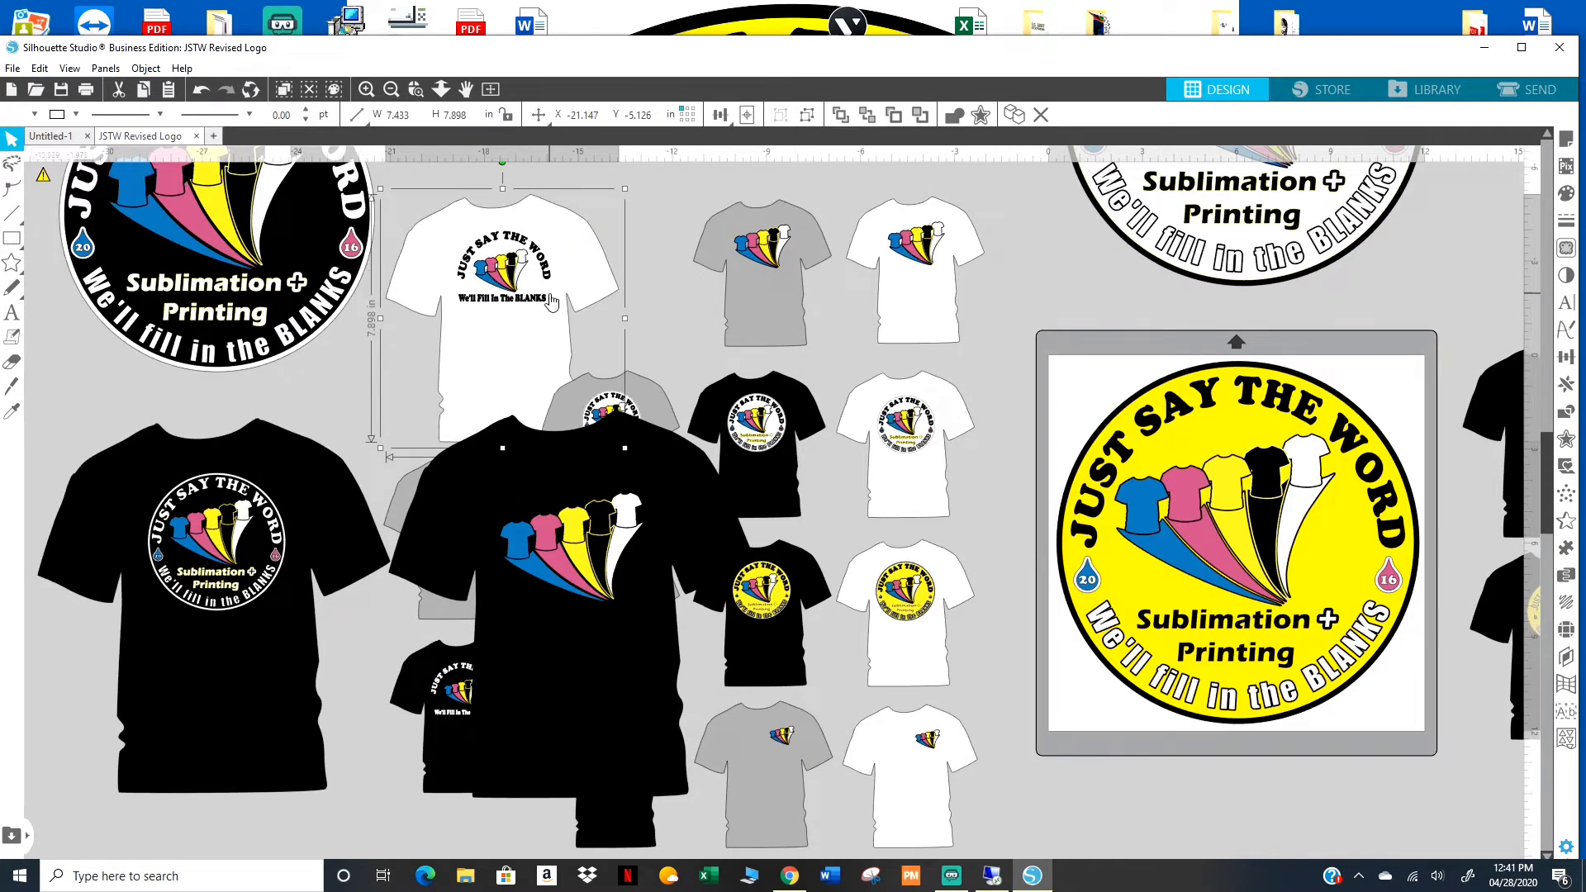
right_click(550, 295)
left_click(630, 592)
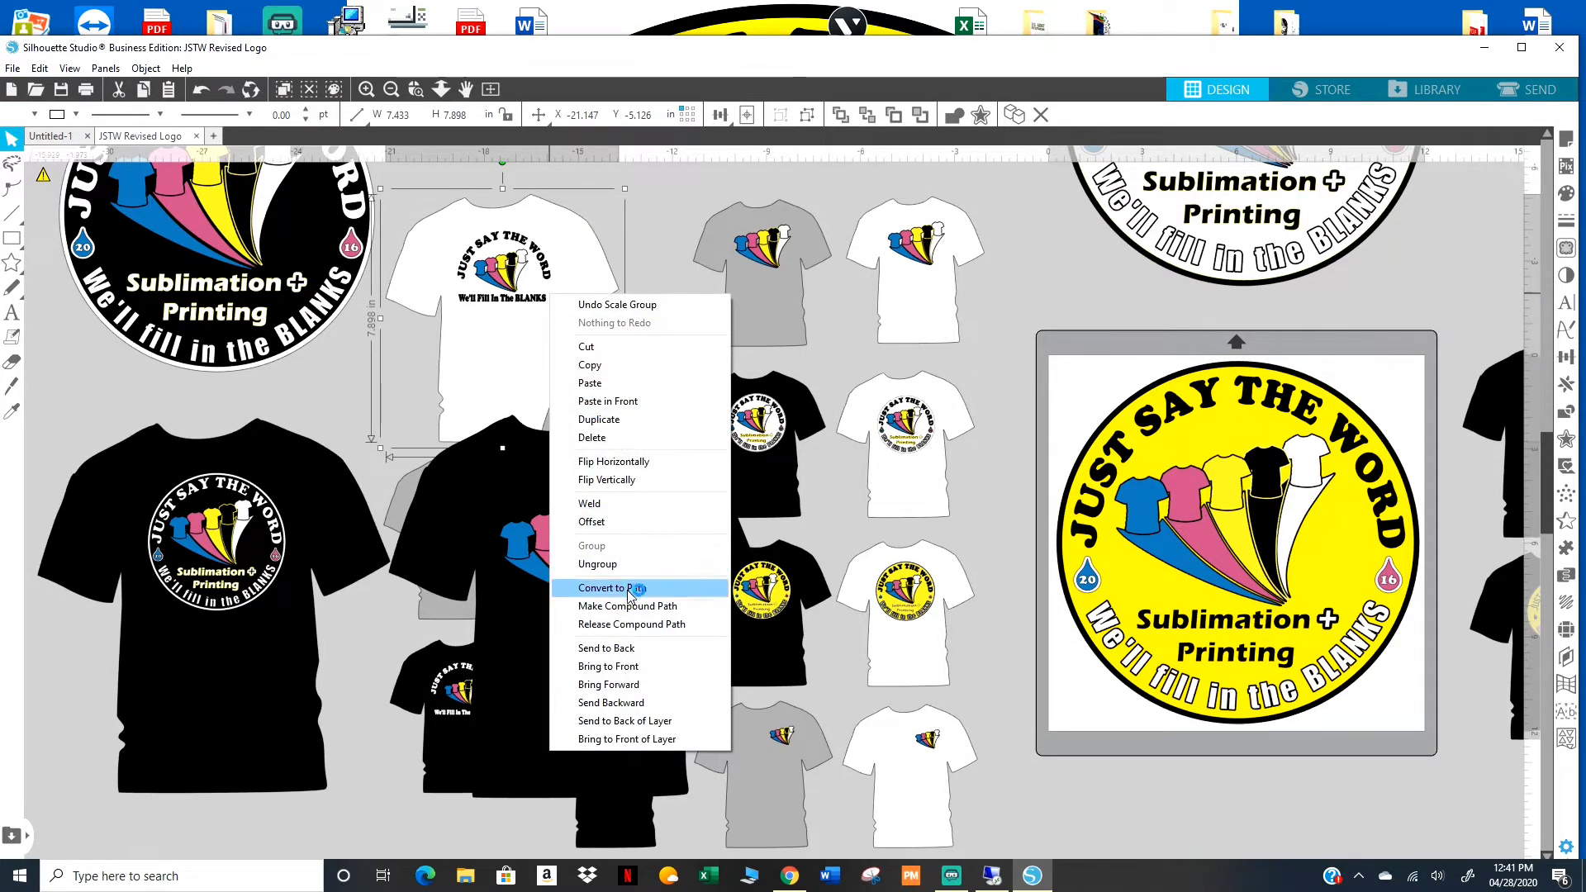
left_click(641, 668)
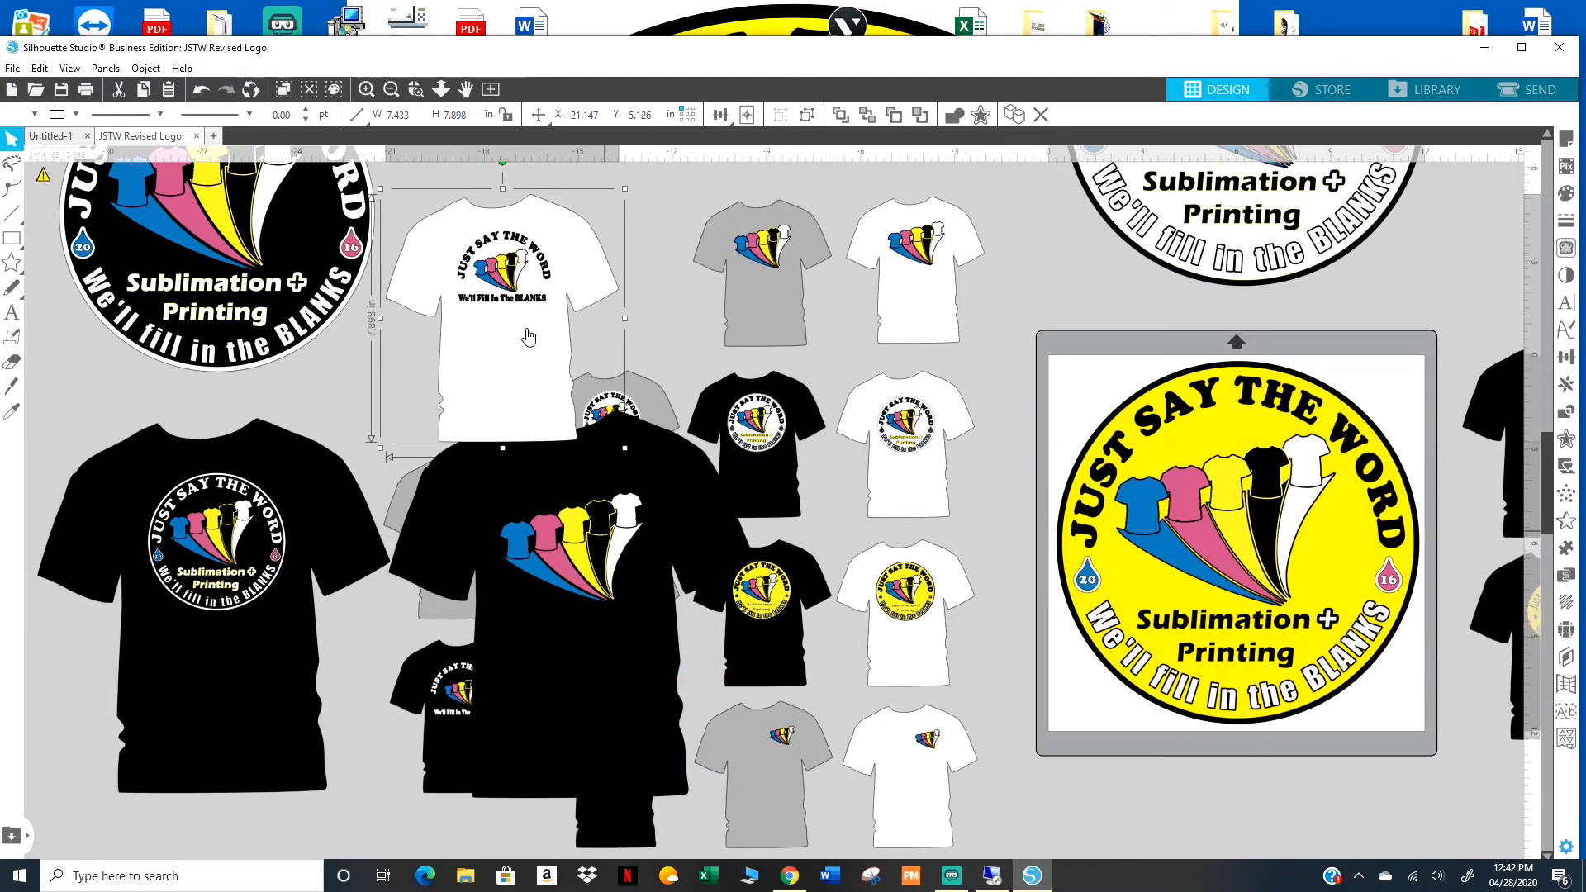
left_click_drag(526, 328, 929, 667)
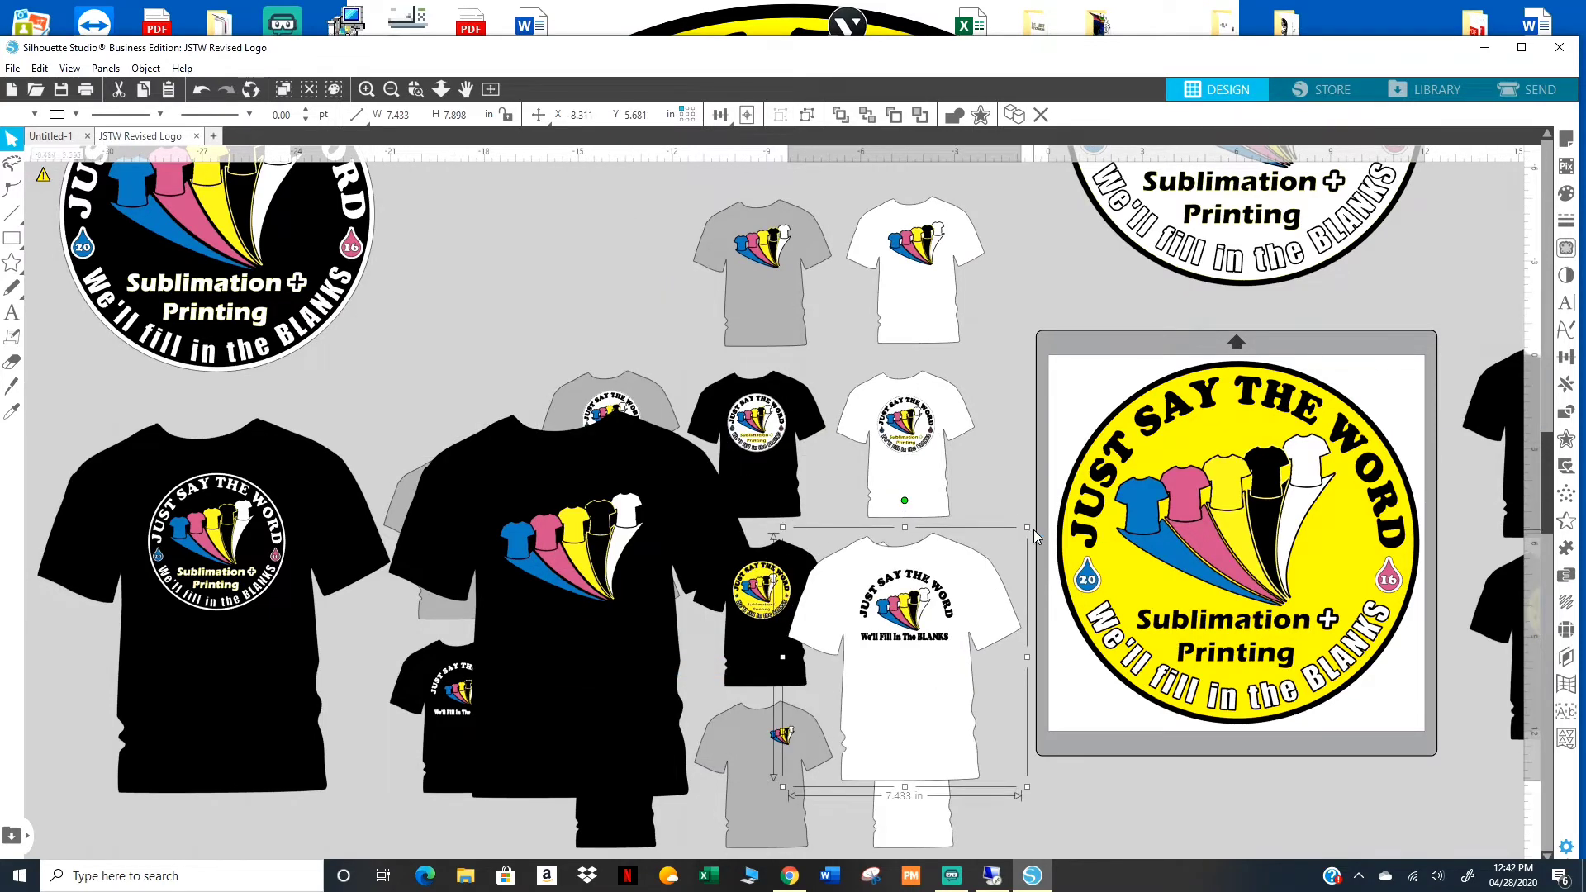
left_click_drag(1035, 535, 972, 548)
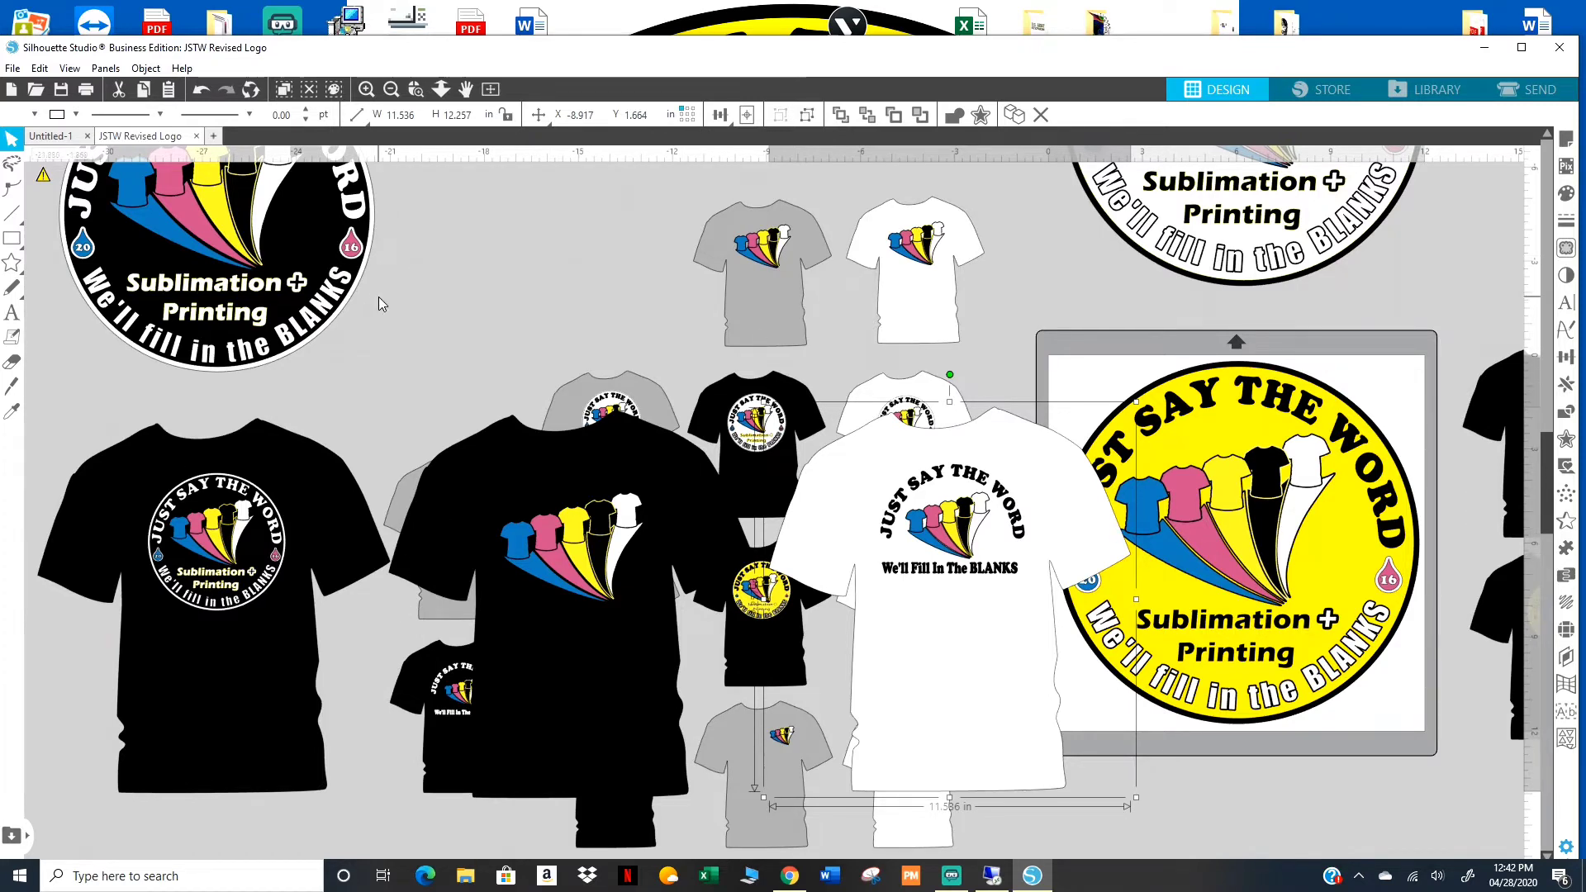
Try moving the big black round logo slightly down and shrinking the round-logo T-shirt to about 11.19 in wide.
mouse_move(290, 312)
left_mouse_down()
mouse_move(516, 289)
mouse_move(294, 326)
left_mouse_up()
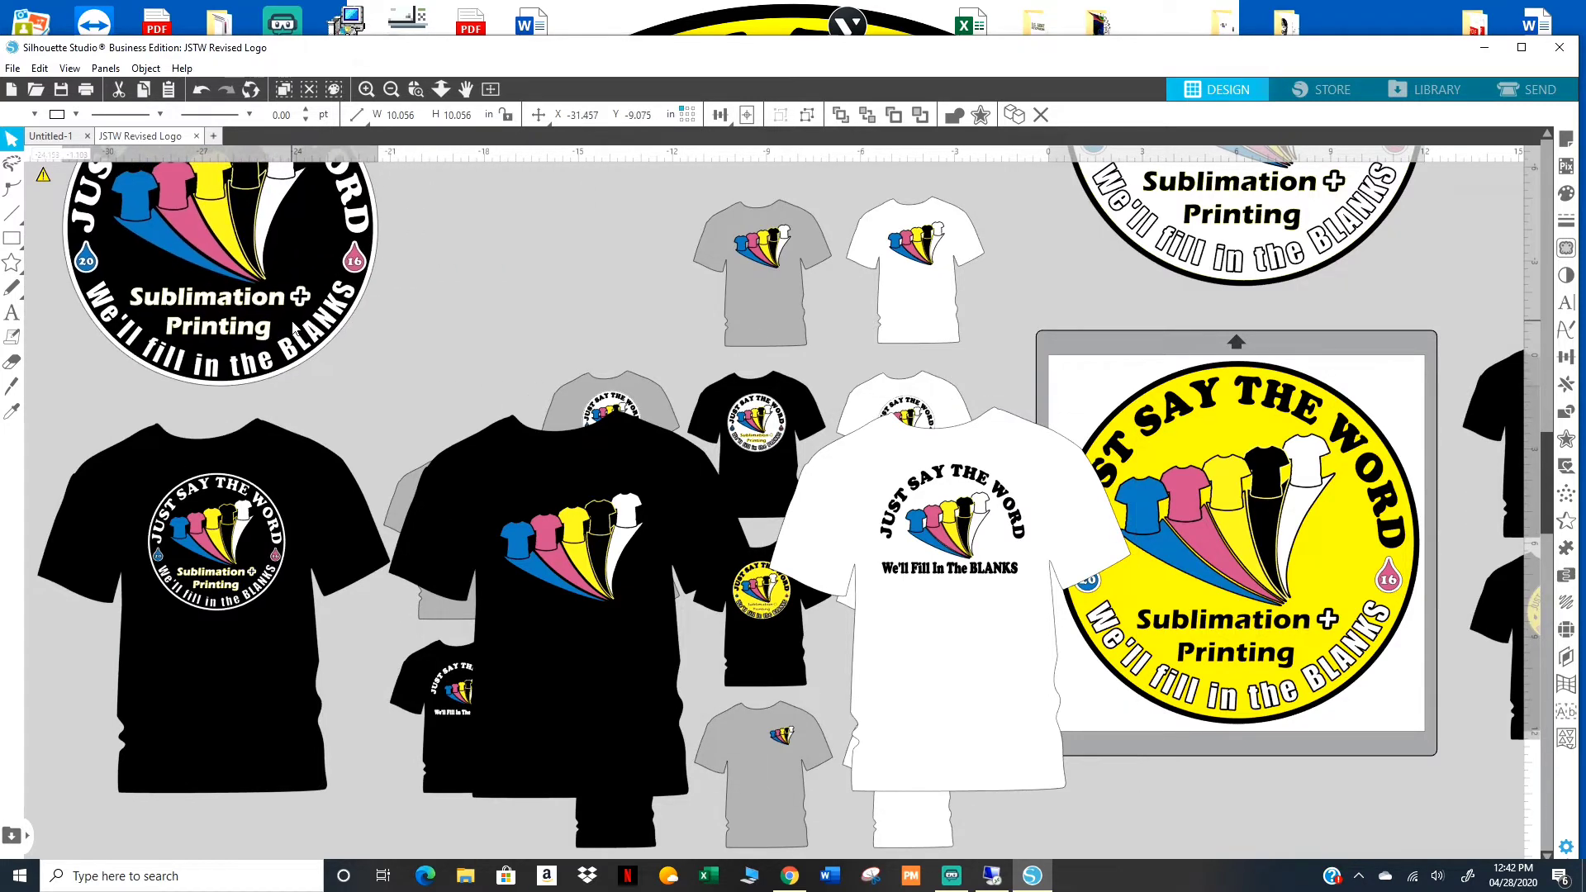
left_click(537, 361)
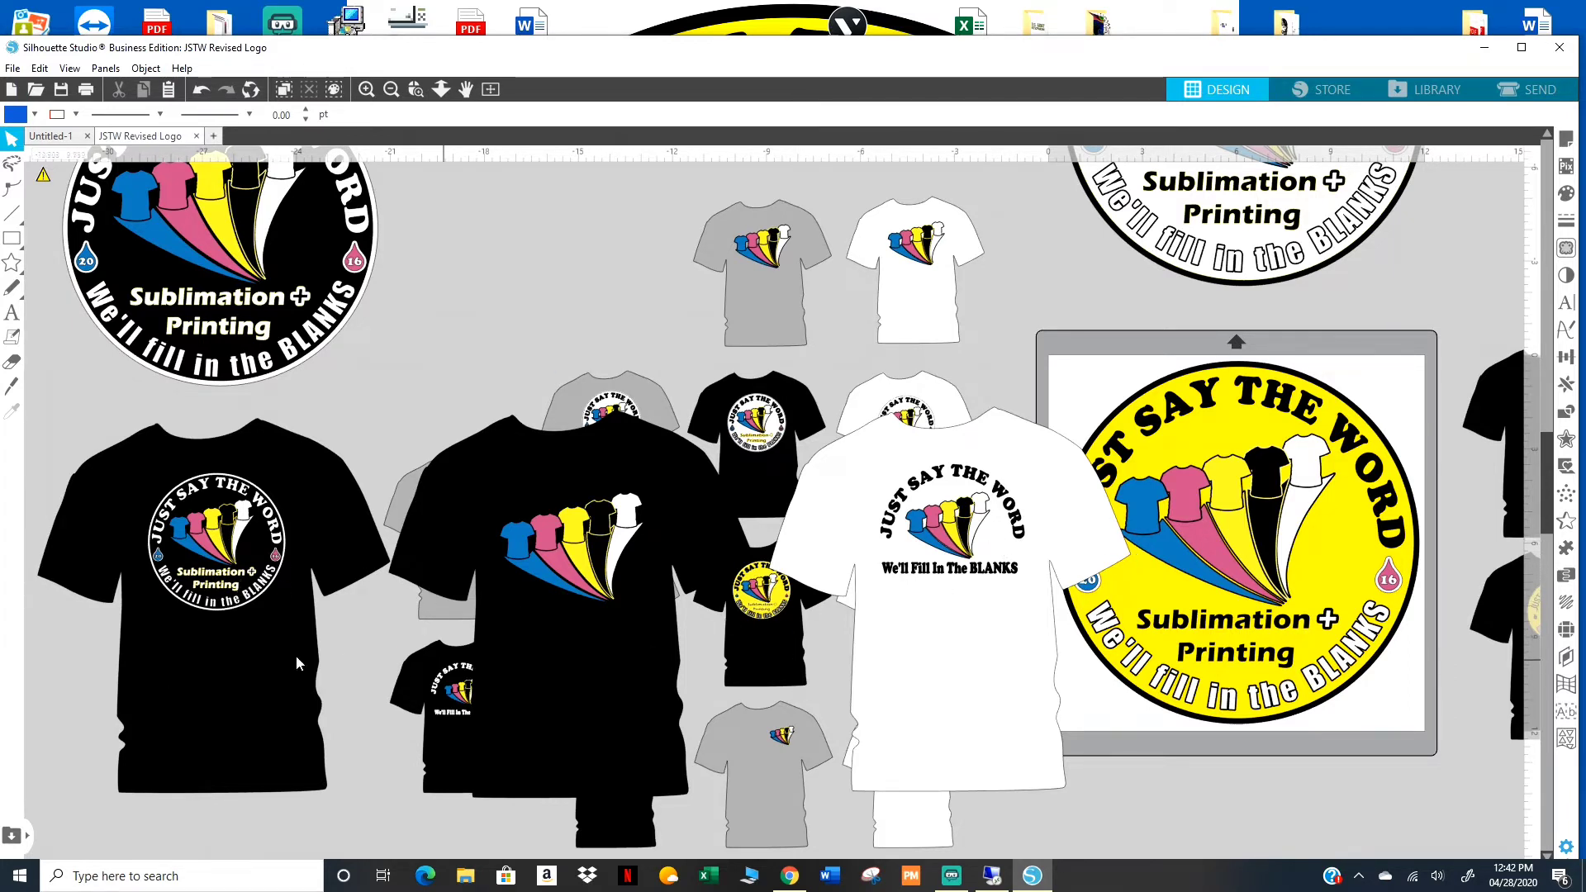
left_click(265, 653)
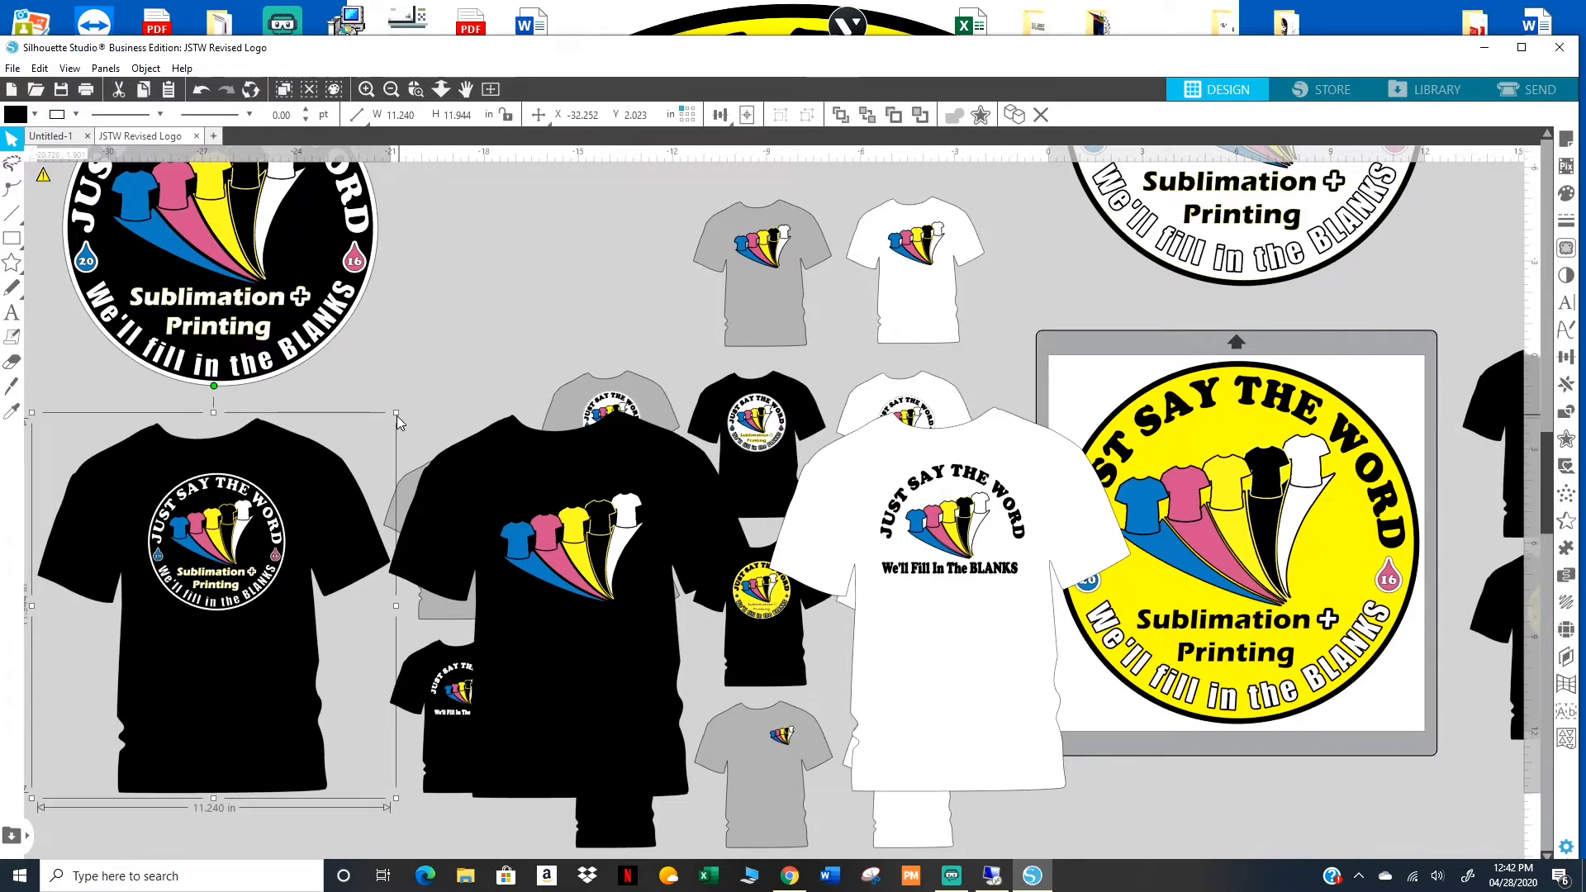
left_click_drag(397, 414, 394, 415)
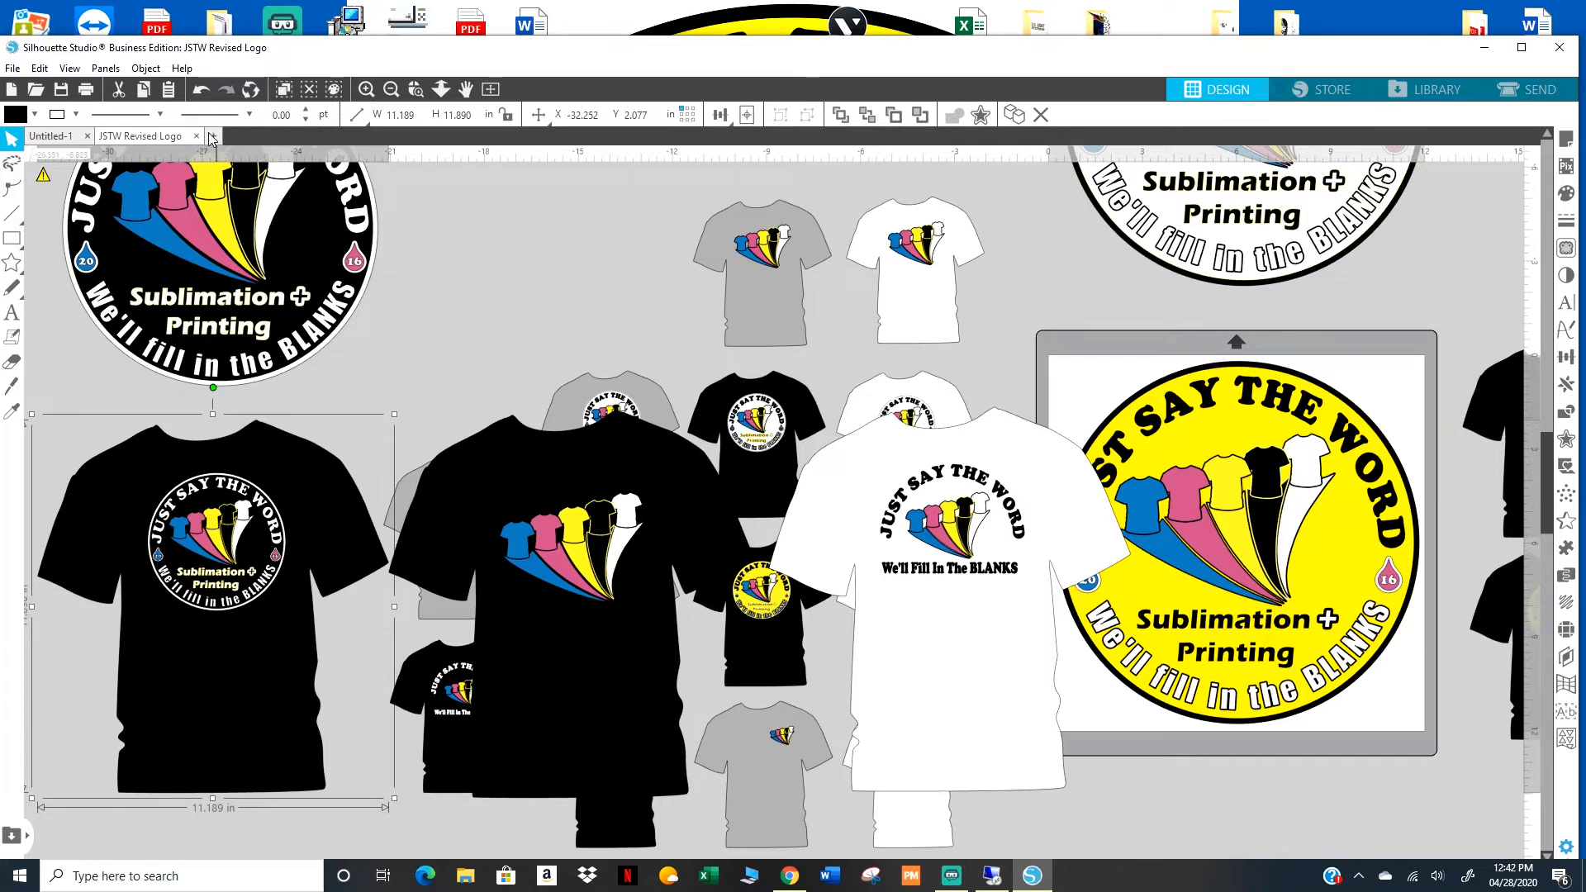
Undo all mockup enlargements and moves back to the small black T-shirt with the round logo.
left_click(201, 89)
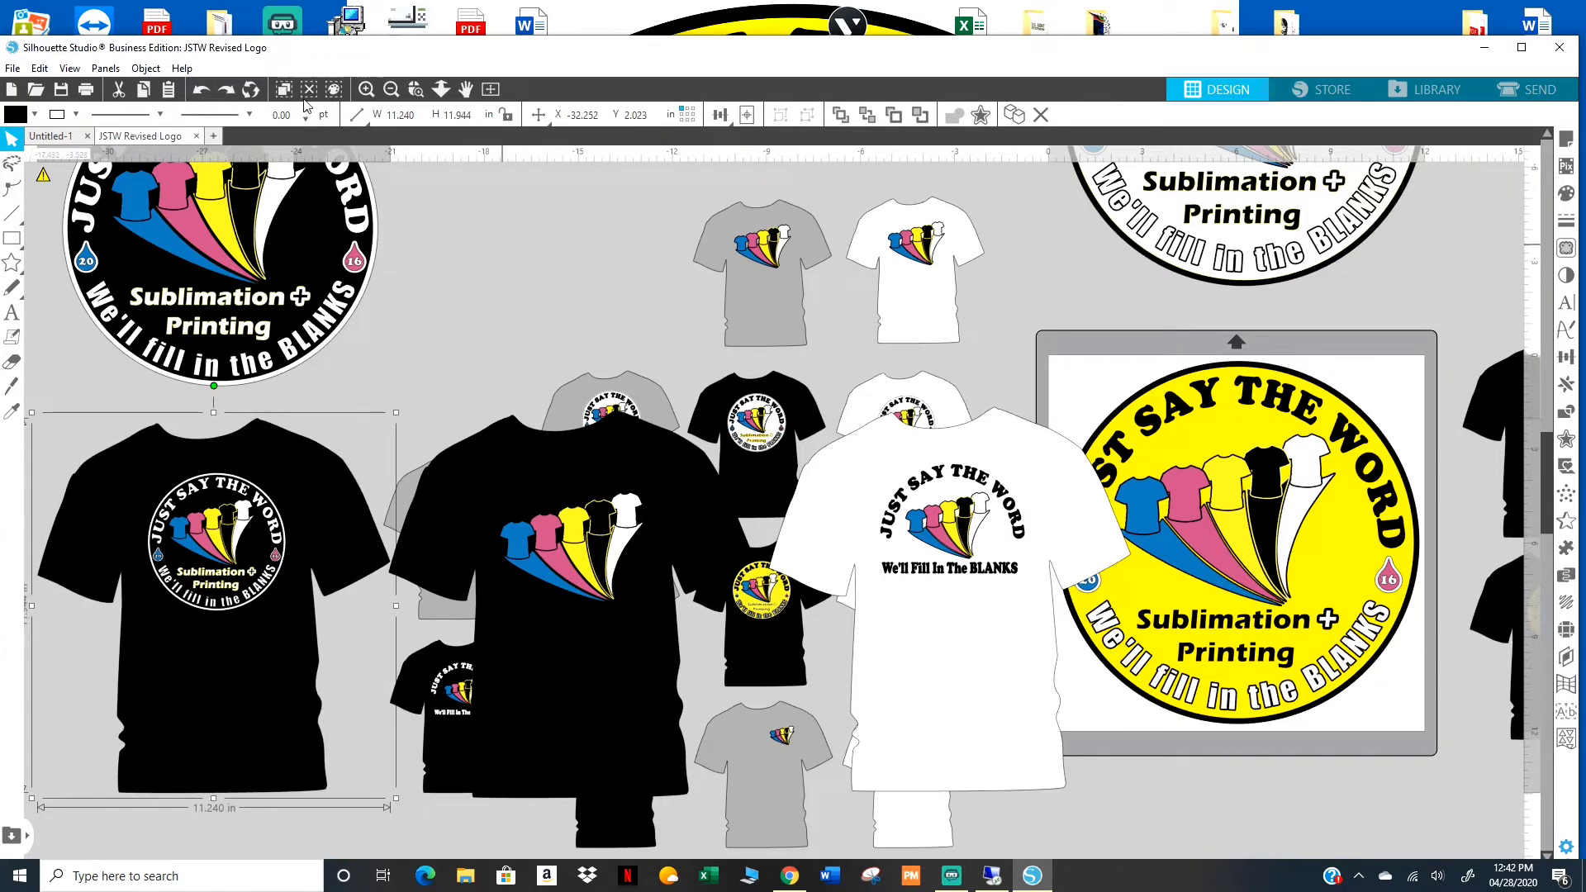
left_click(201, 89)
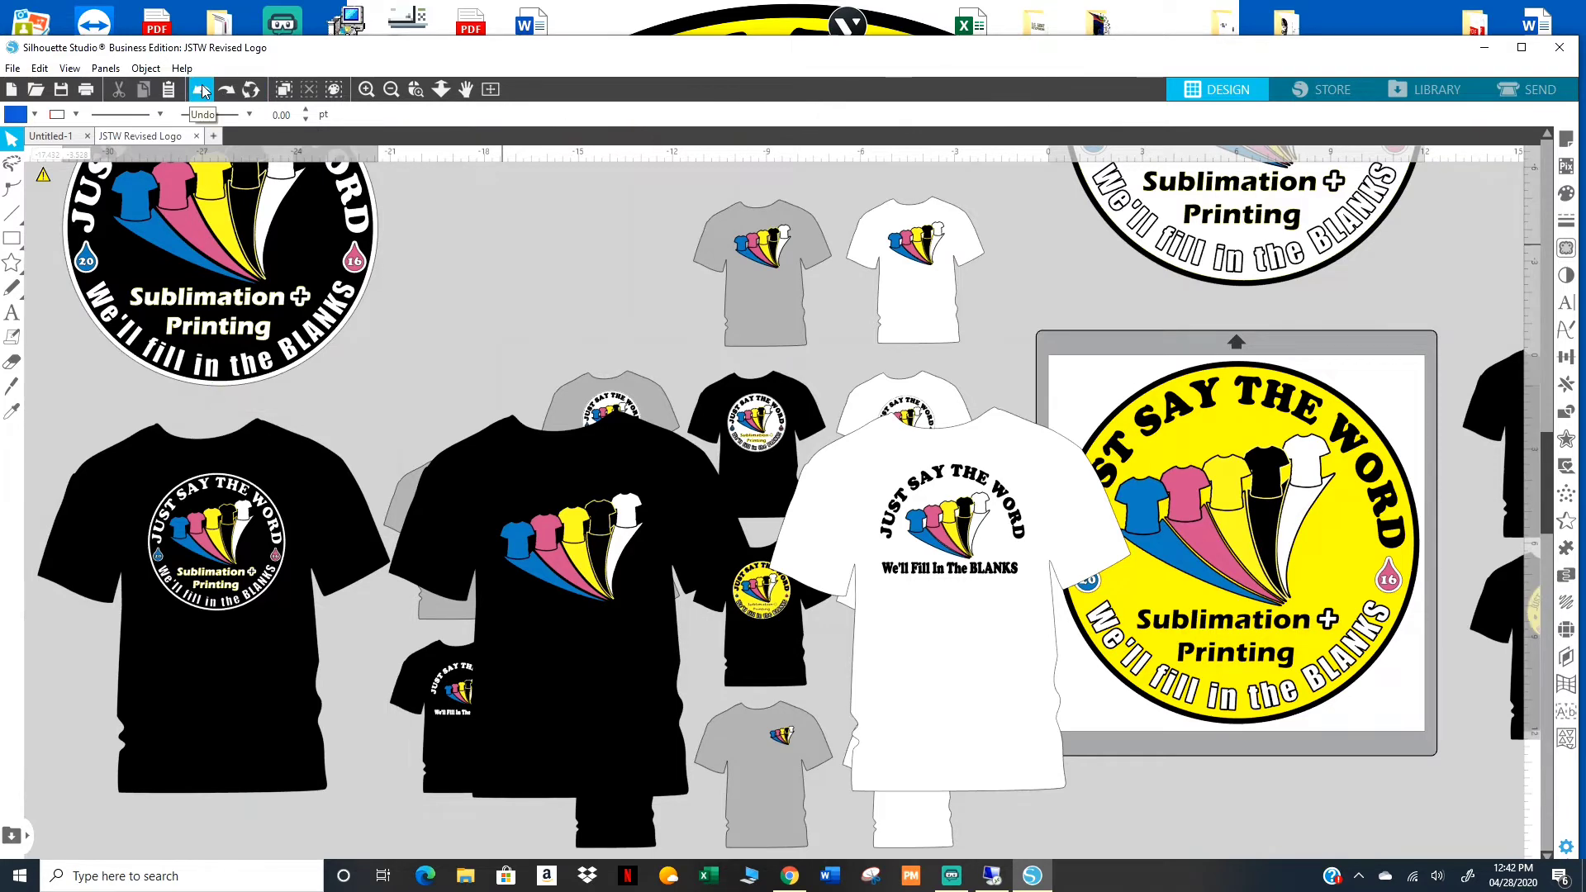
left_click(202, 89)
left_click(201, 89)
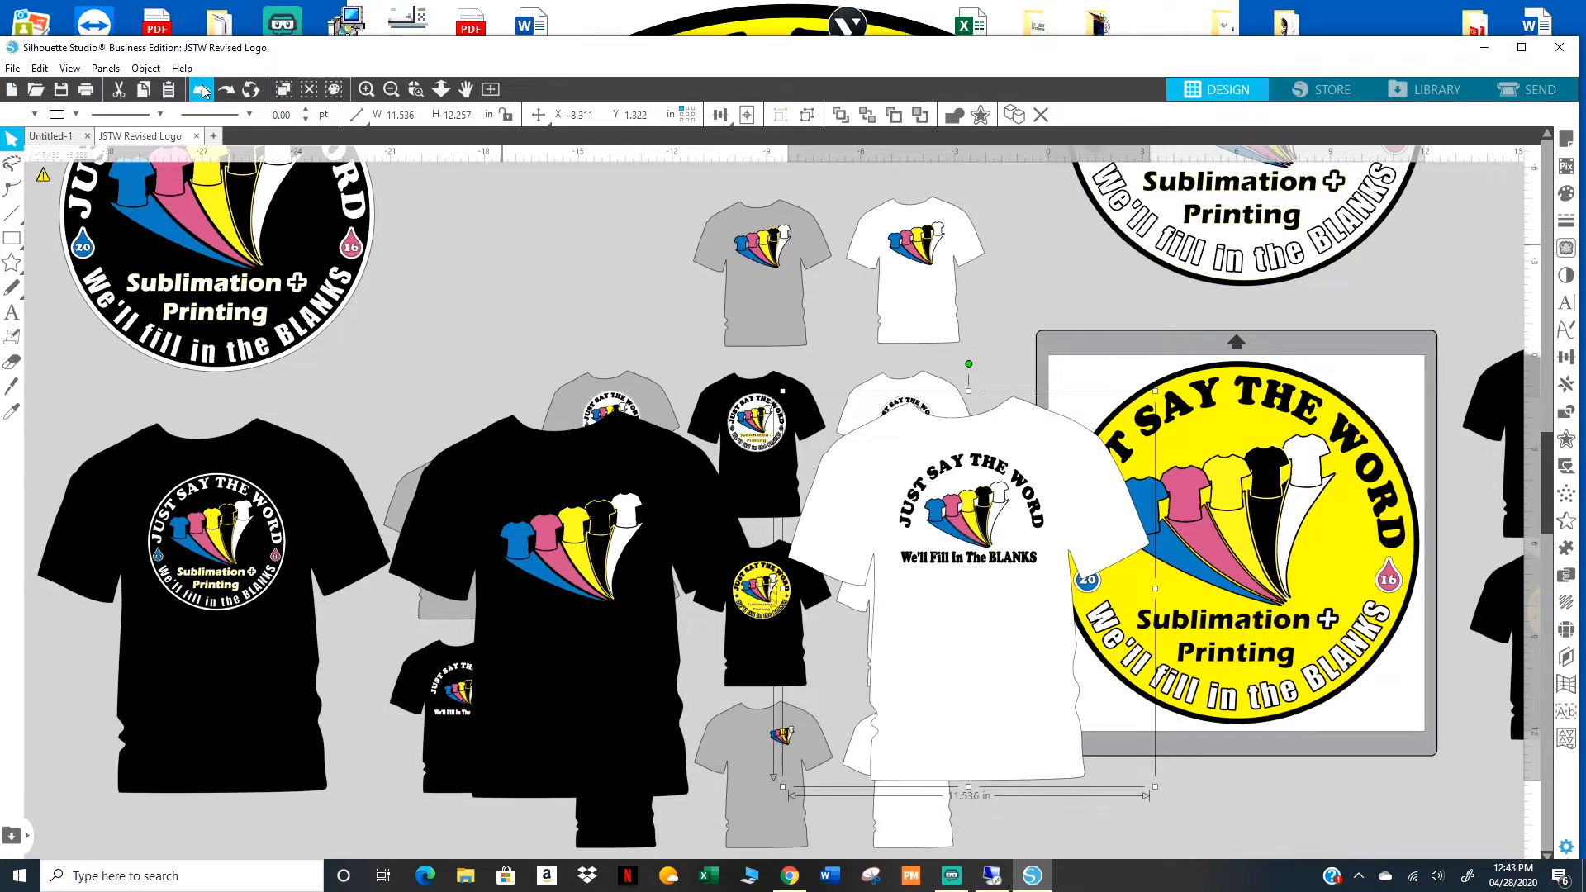
left_click(201, 89)
left_click(201, 90)
left_click(202, 89)
left_click(202, 89)
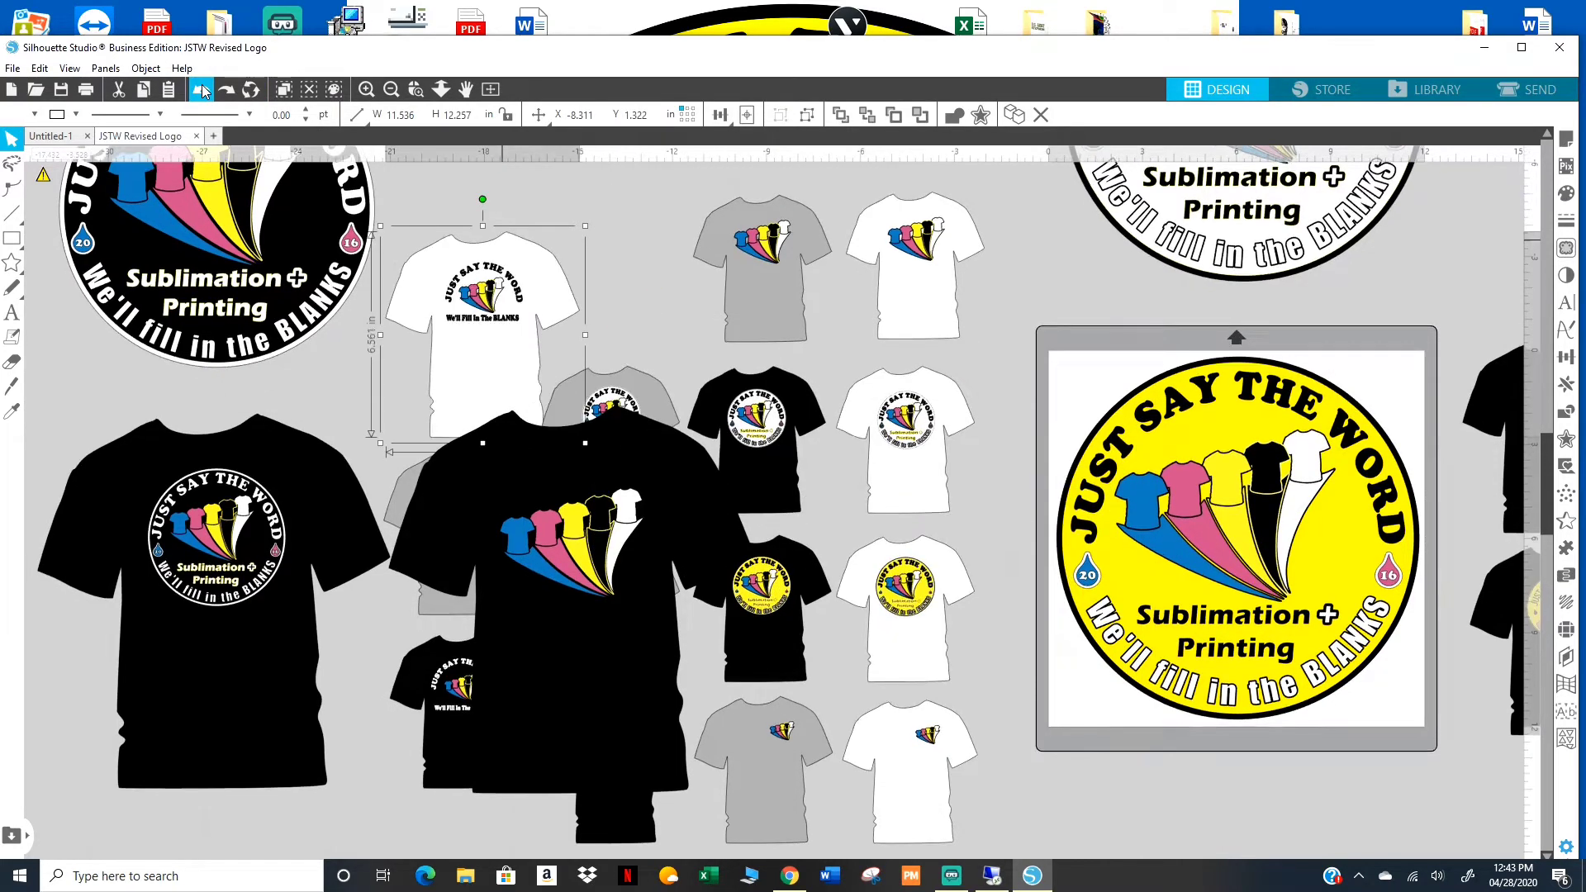
left_click(201, 89)
left_click(202, 89)
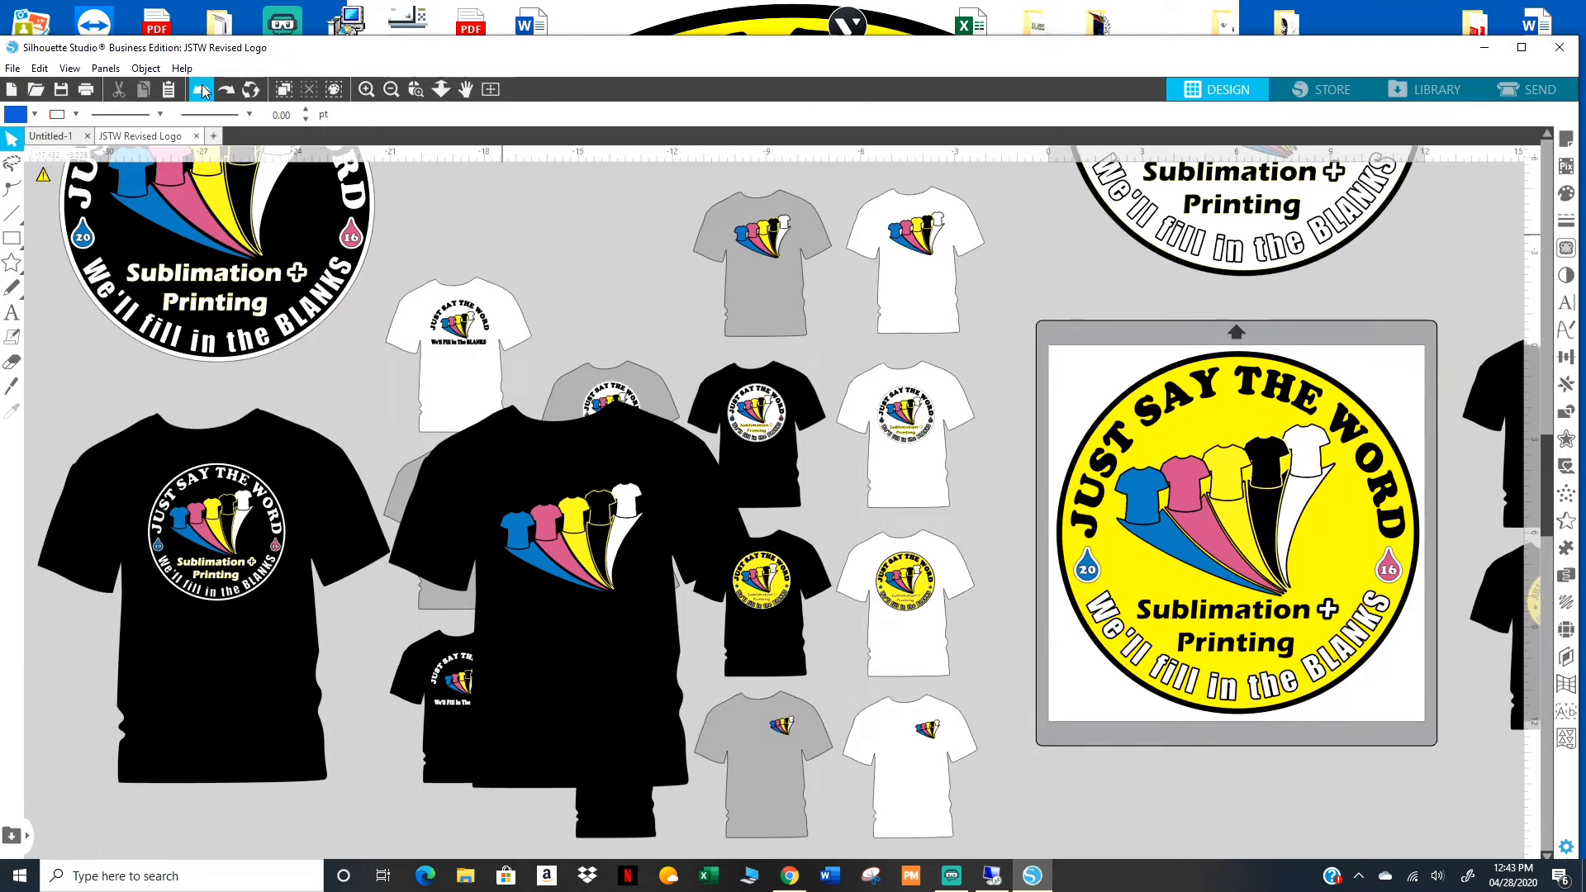
left_click(201, 89)
left_click(201, 89)
left_click(202, 89)
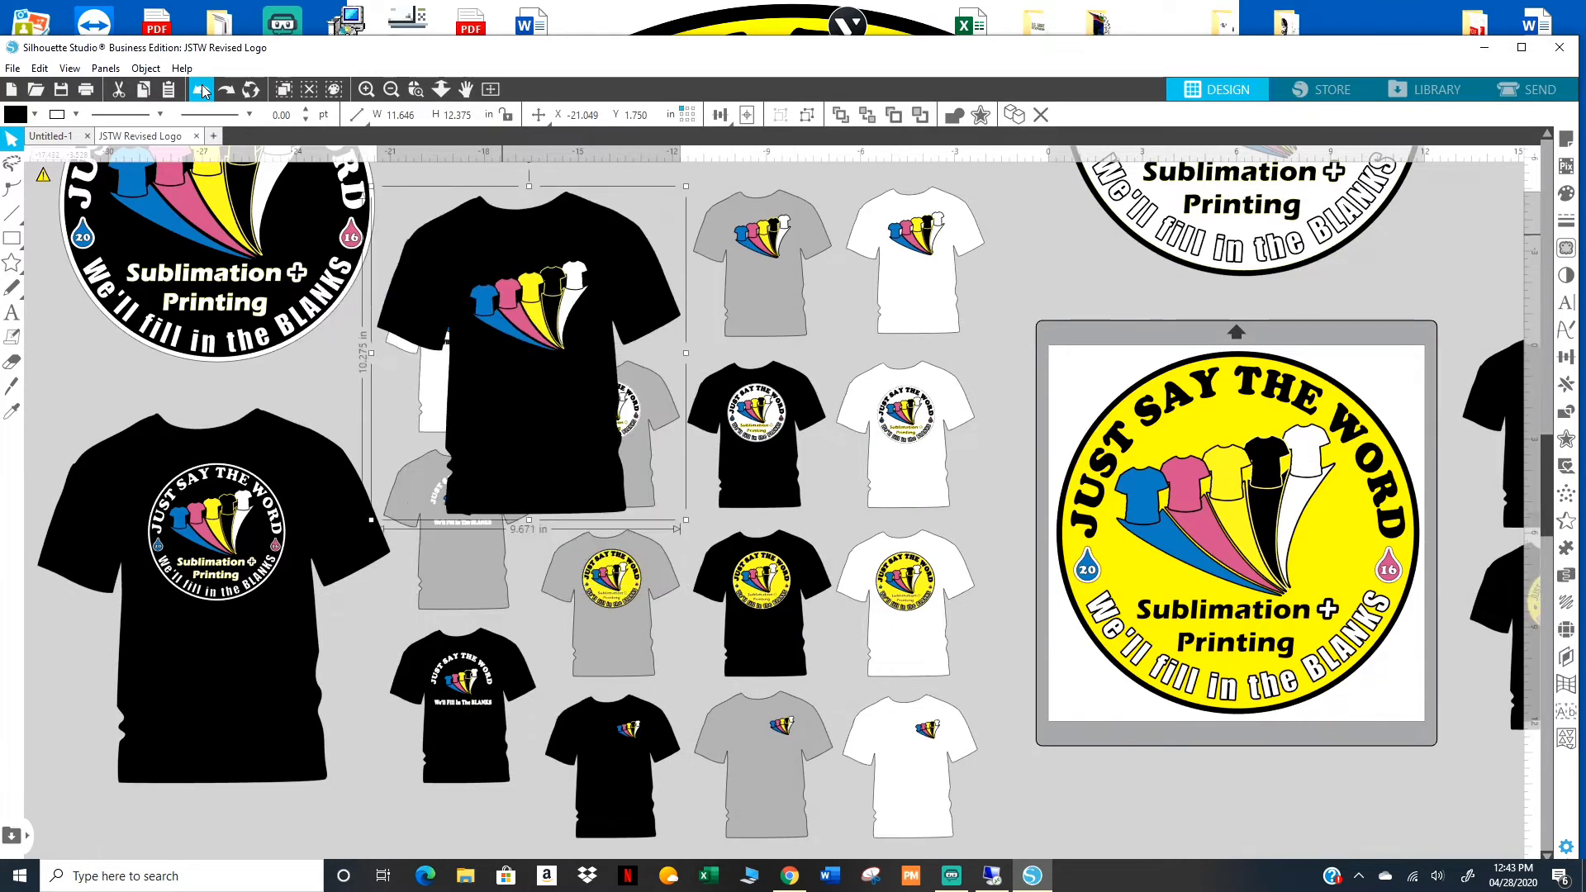
left_click(202, 89)
left_click(202, 89)
left_click(202, 89)
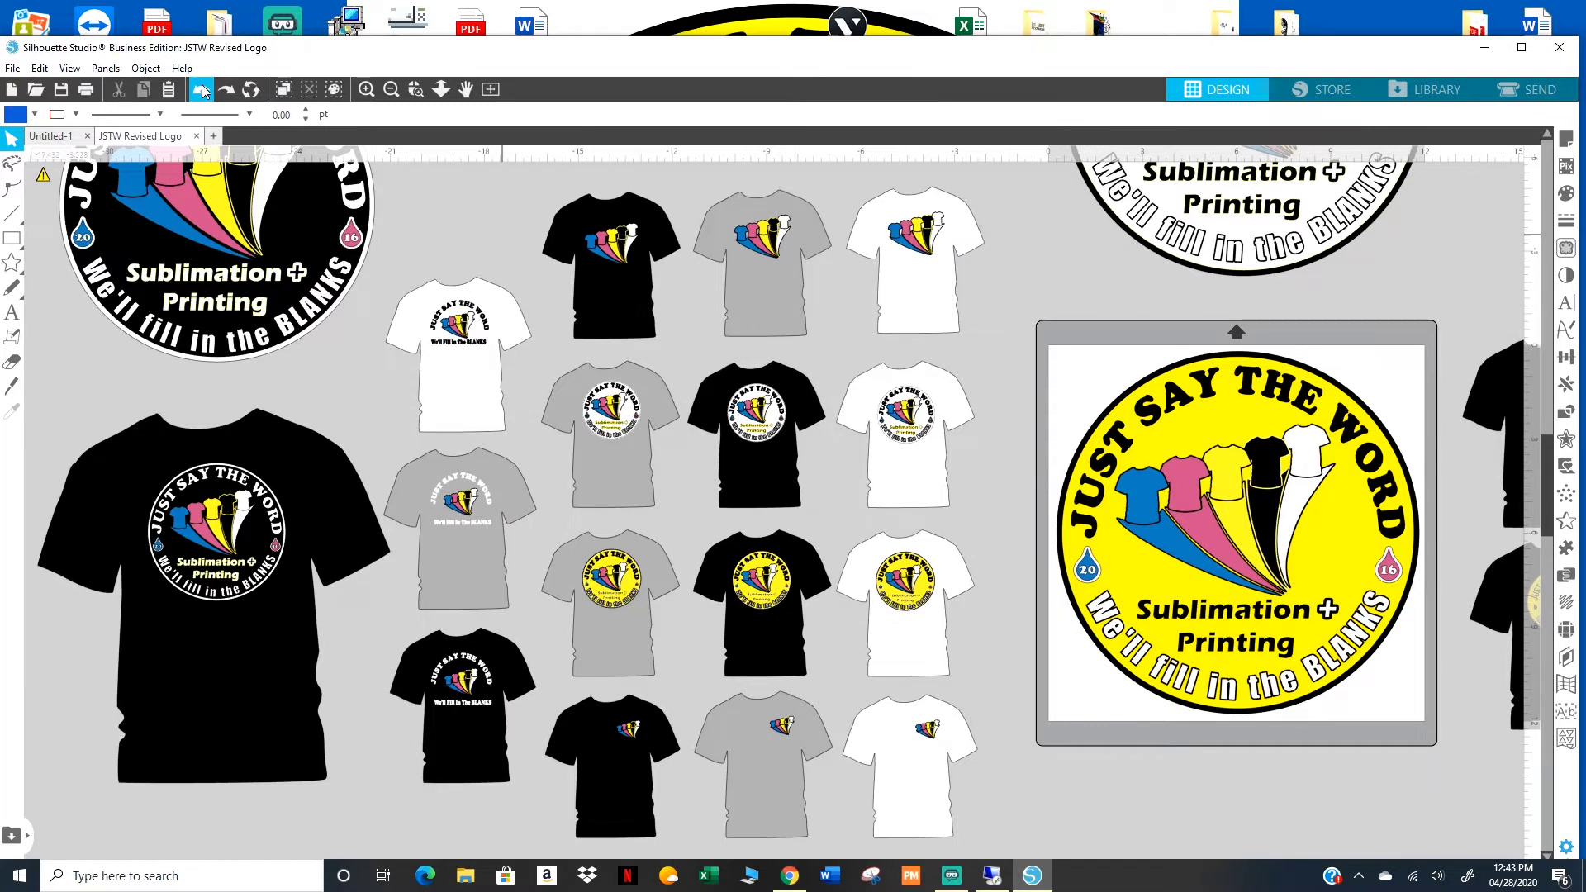
left_click(202, 89)
left_click(201, 89)
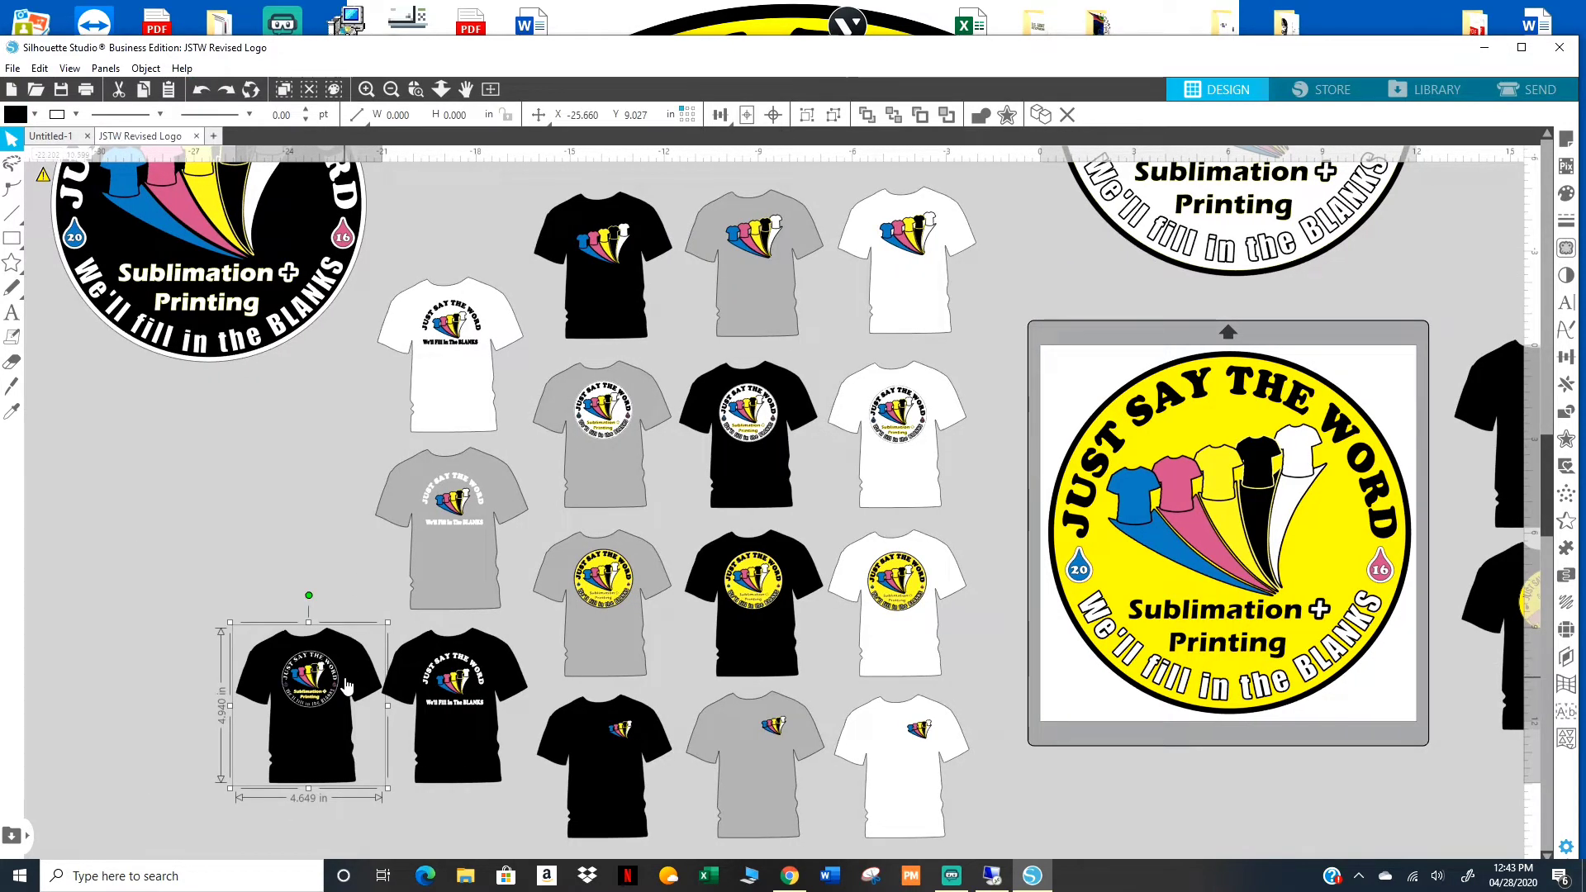
Move the black round-logo T-shirt into the empty area below the big black logo and enlarge it to about 8.47 in wide.
left_click_drag(344, 697, 254, 536)
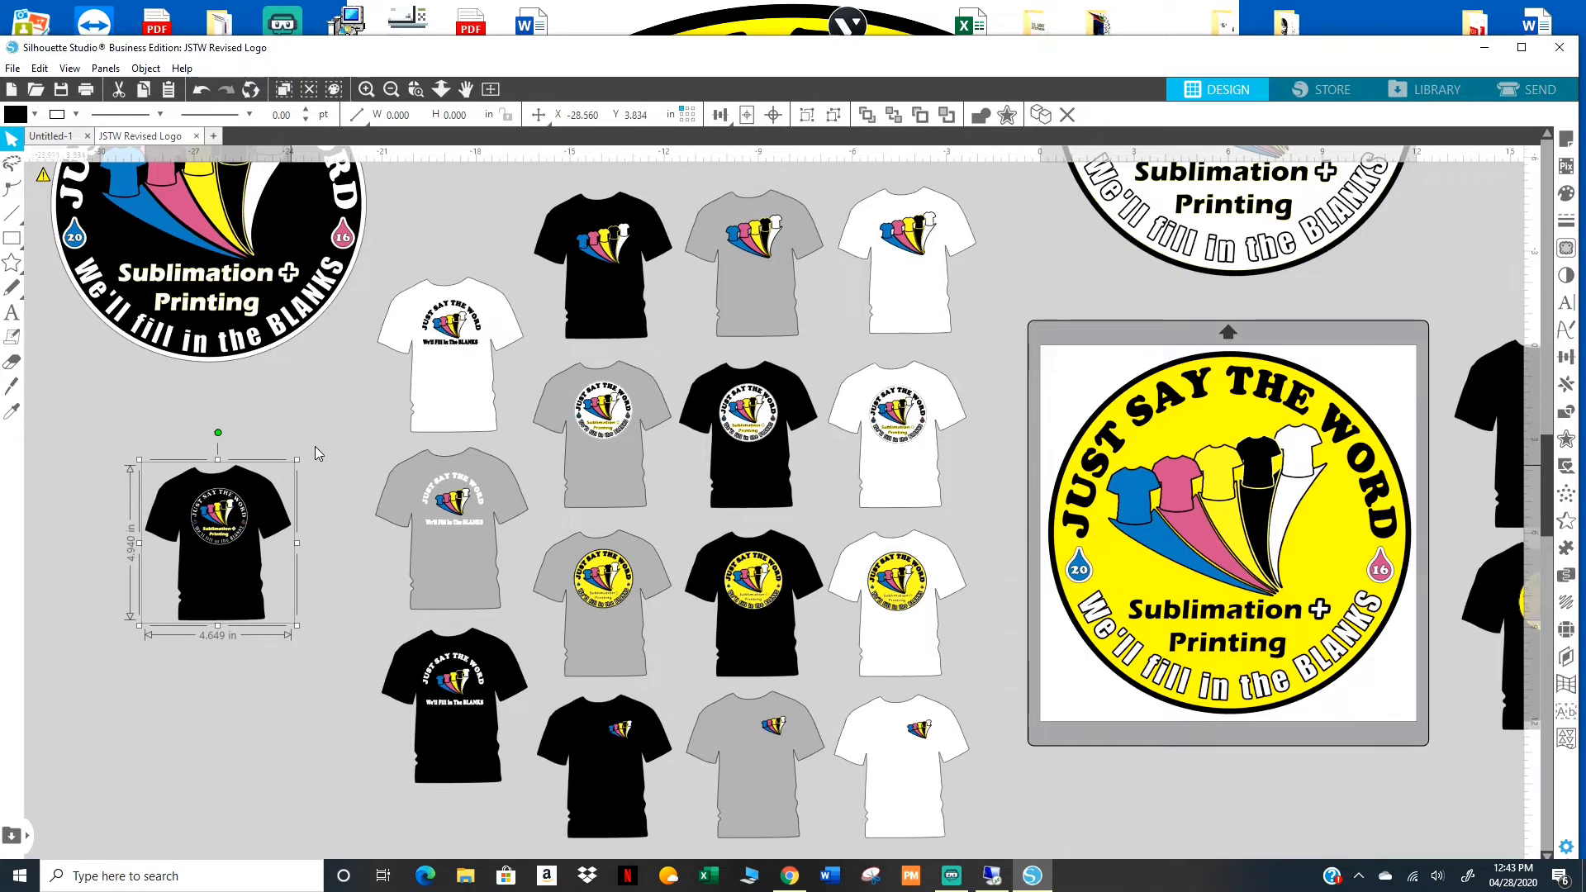
left_click_drag(298, 459, 350, 404)
left_click_drag(265, 514, 244, 554)
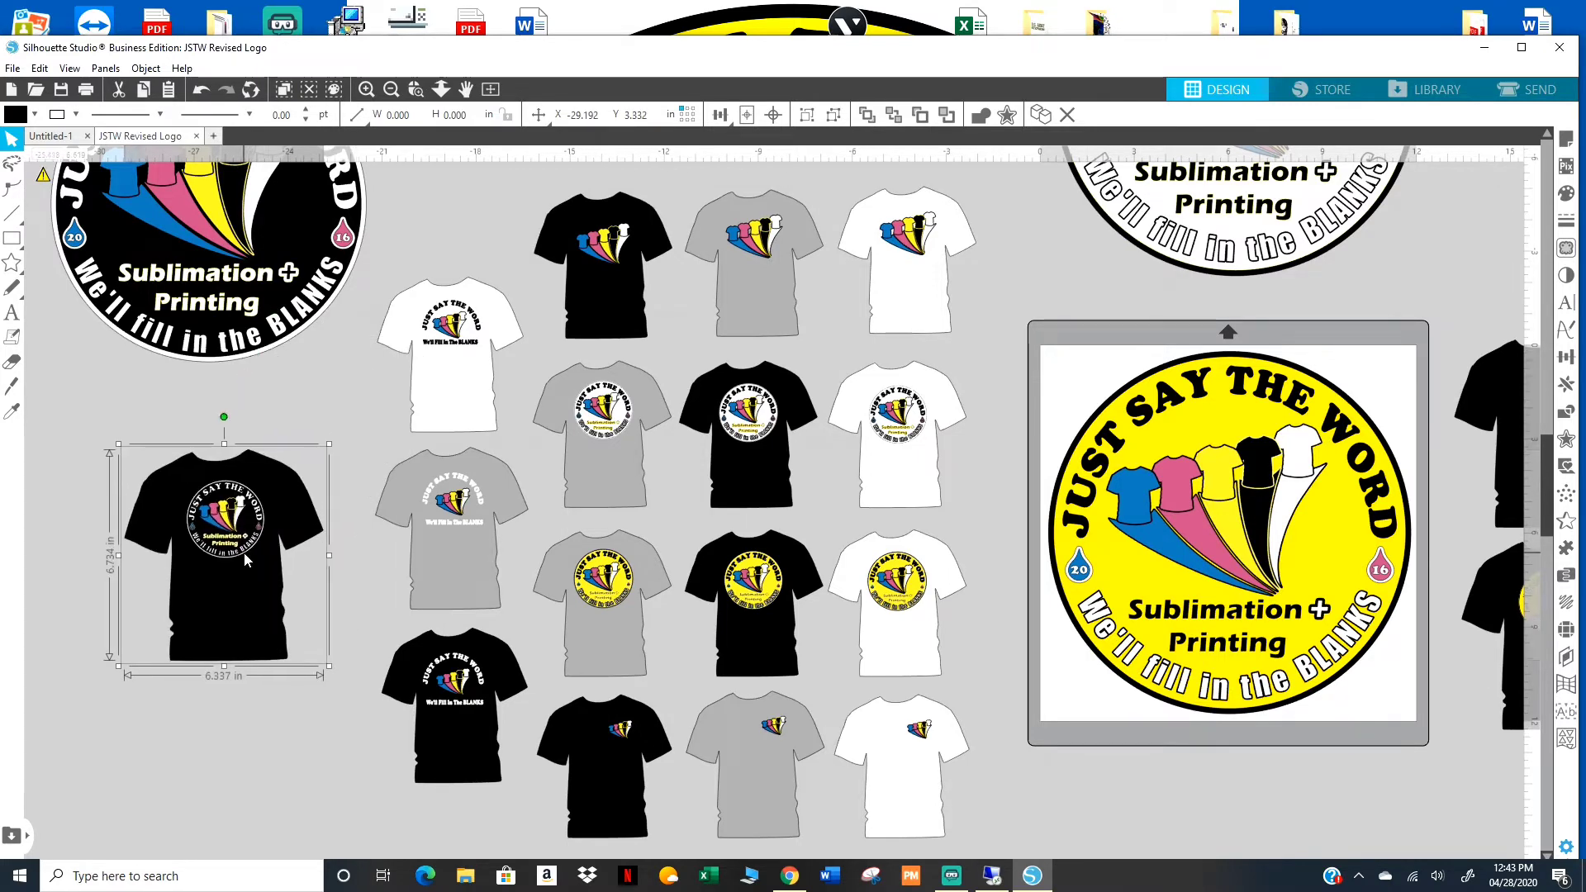
left_click_drag(328, 444, 367, 409)
left_click_drag(268, 542, 259, 534)
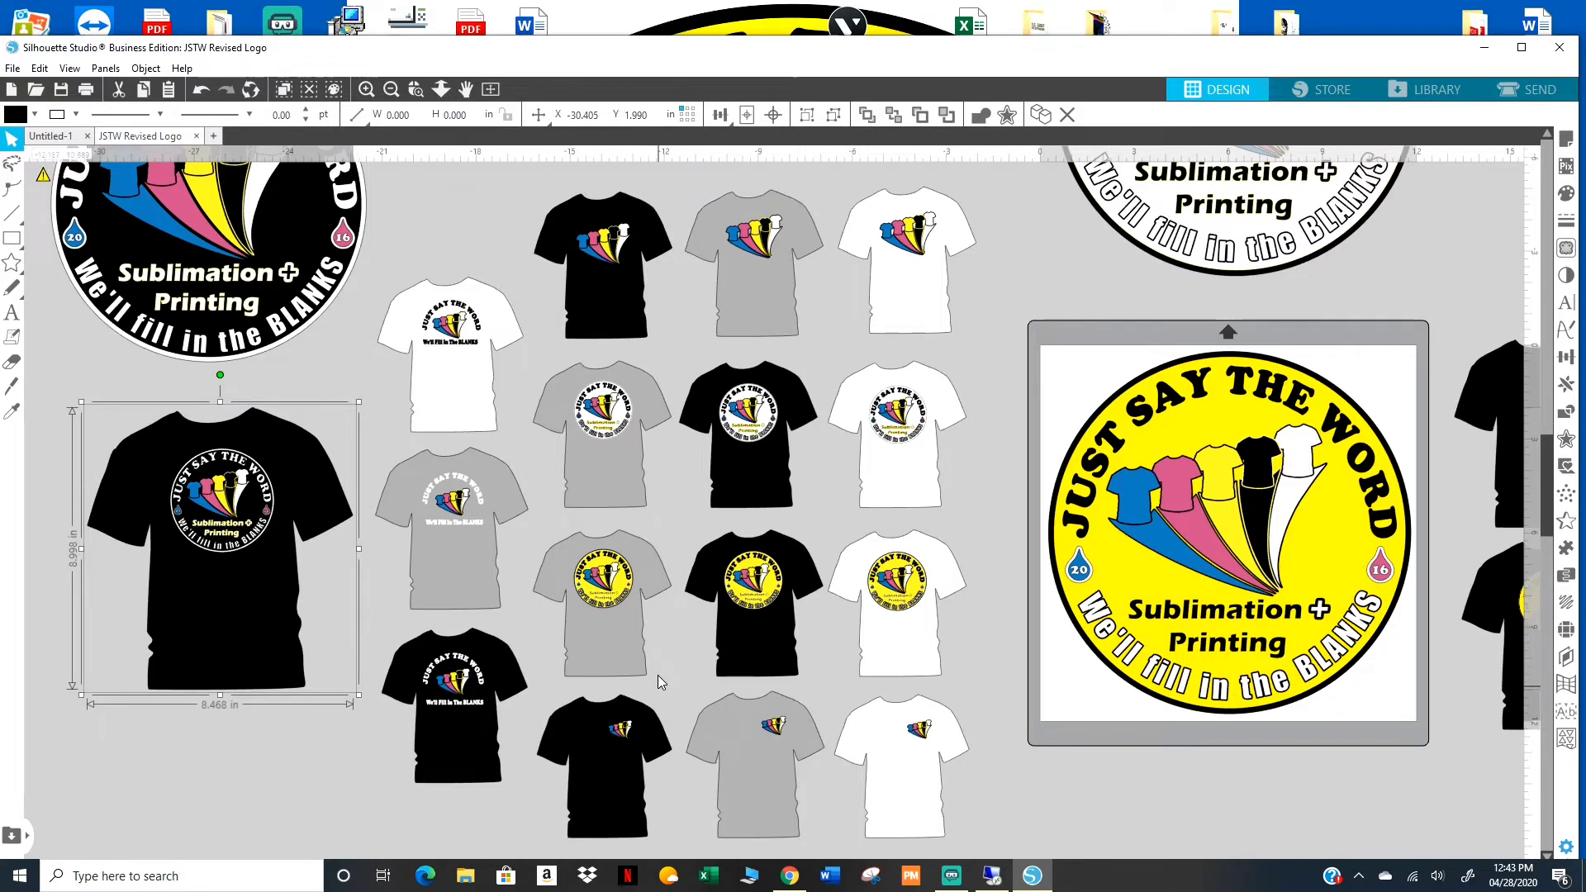
Compare the small T-shirt mockups with the older logo designs beside them, and return to the yellow round logo on the page.
left_click_drag(655, 683, 585, 447)
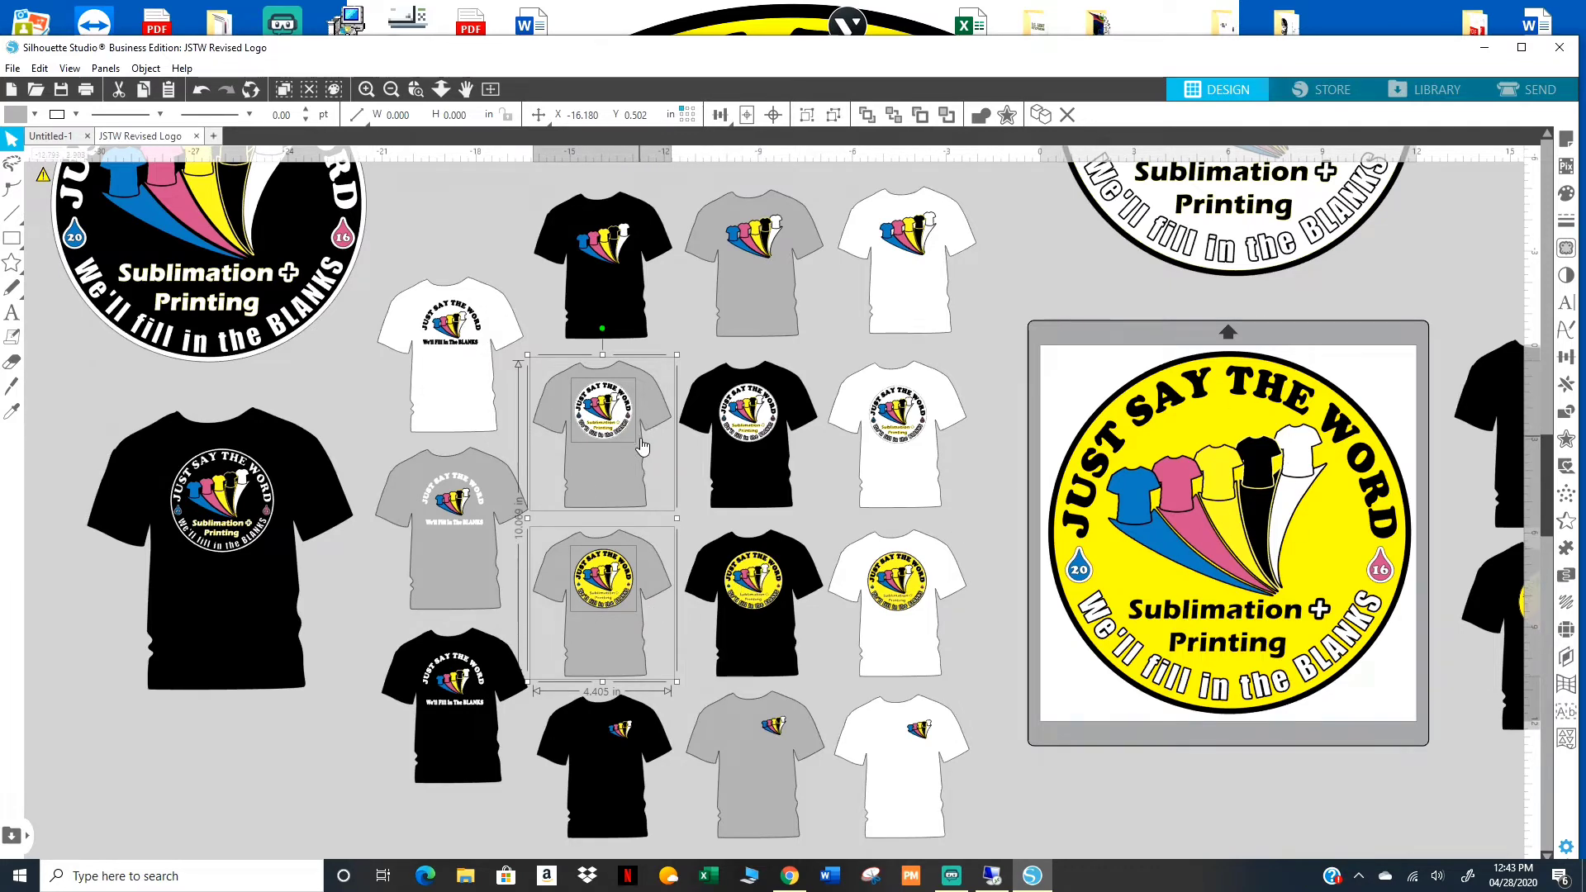
left_click(986, 499)
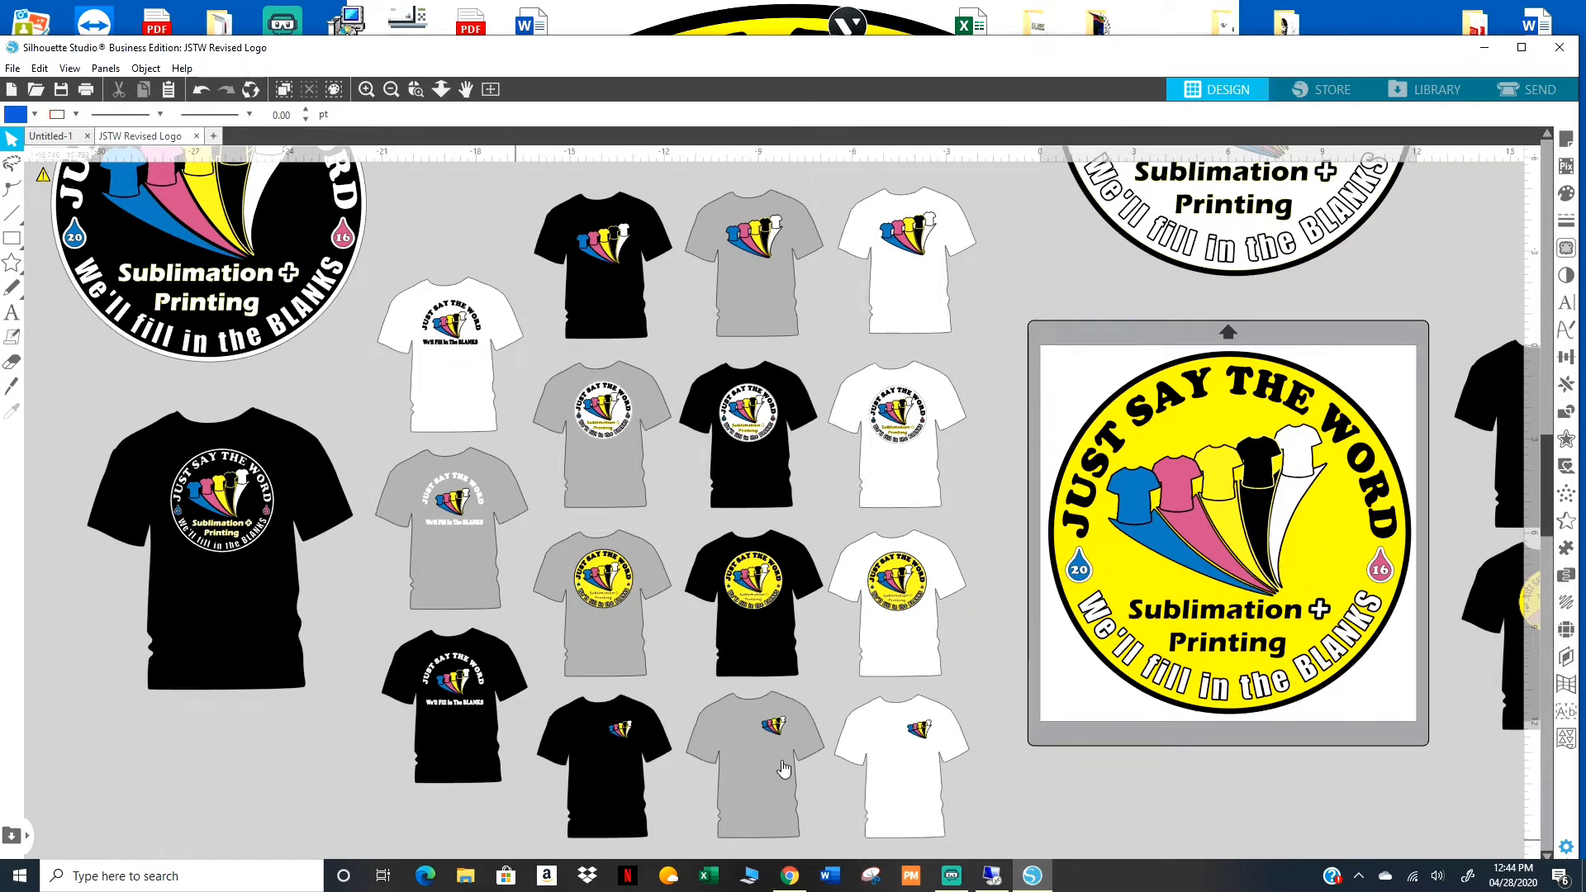
left_click_drag(1349, 755, 1539, 783)
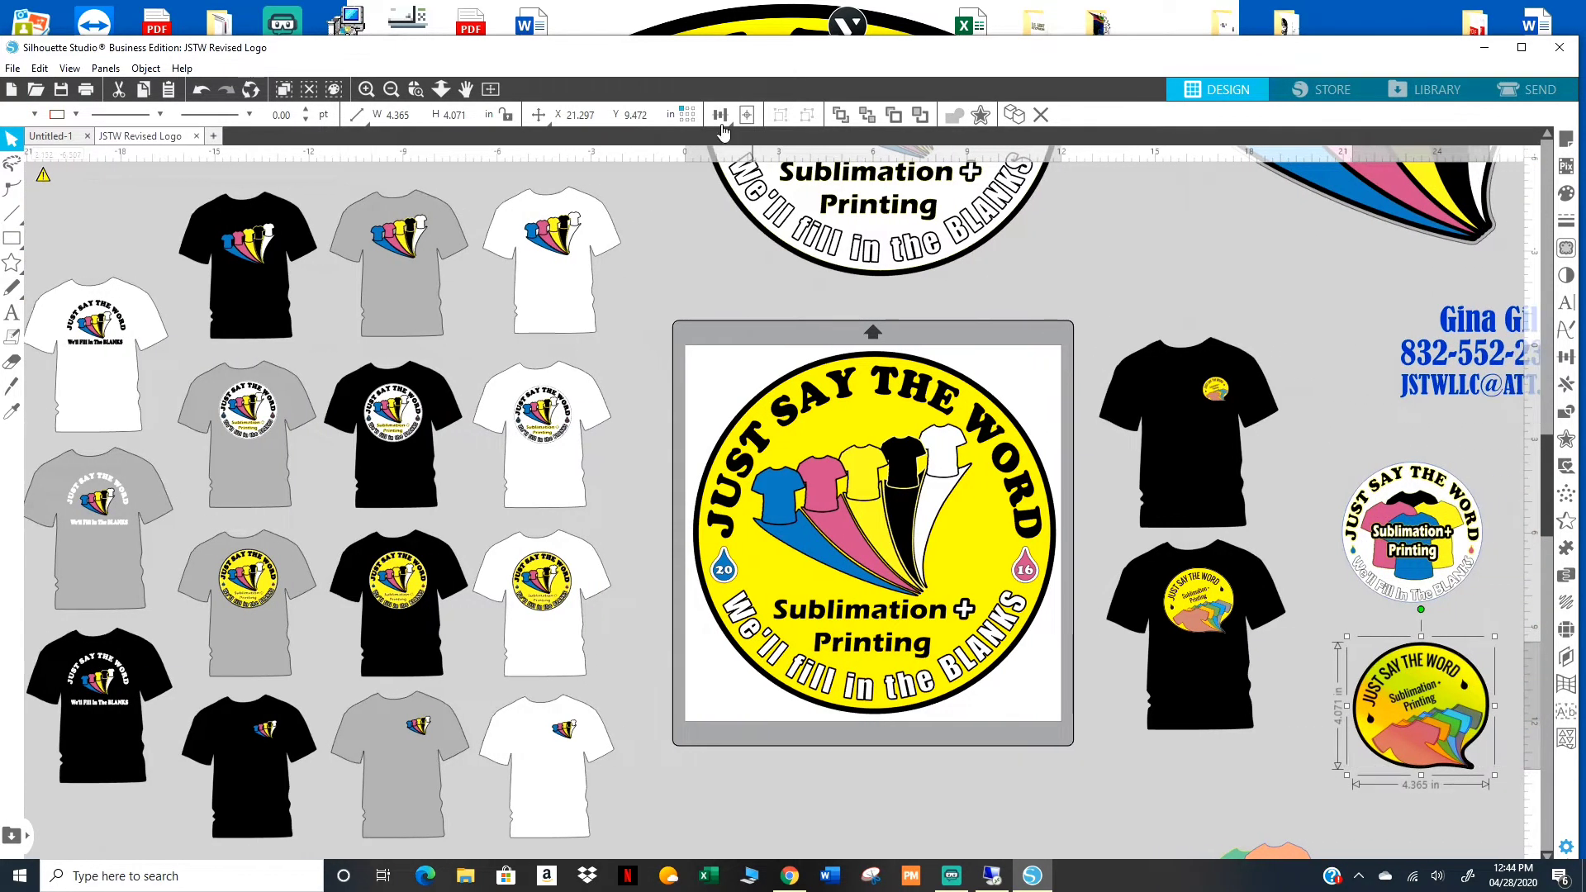
left_click(490, 88)
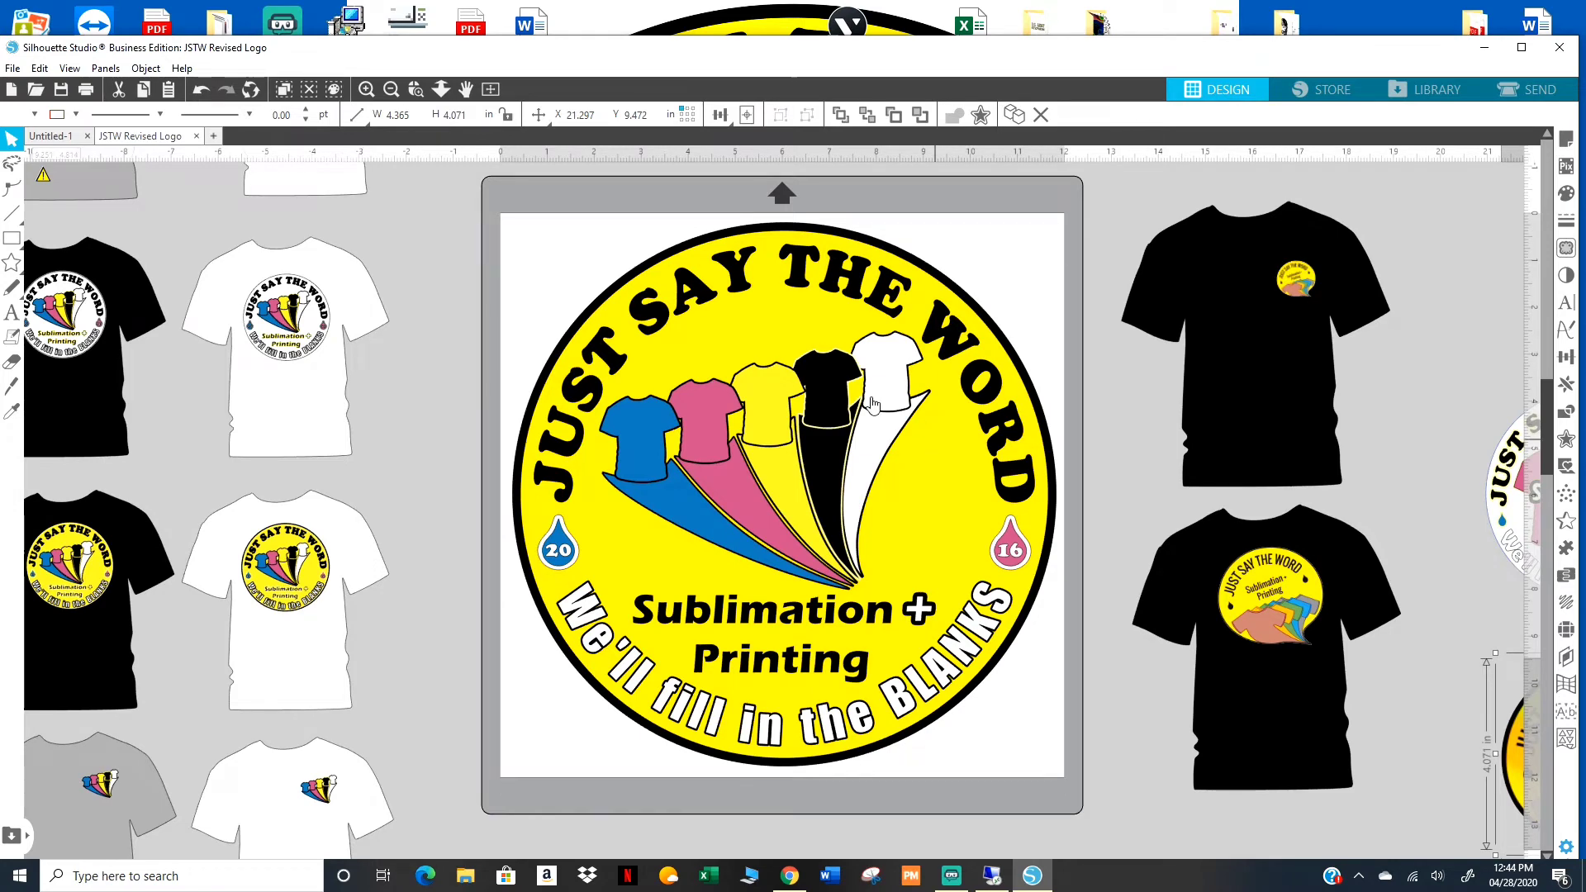
Move the design window down to view the logo on the desktop wallpaper, and move it back up.
key("super+Down")
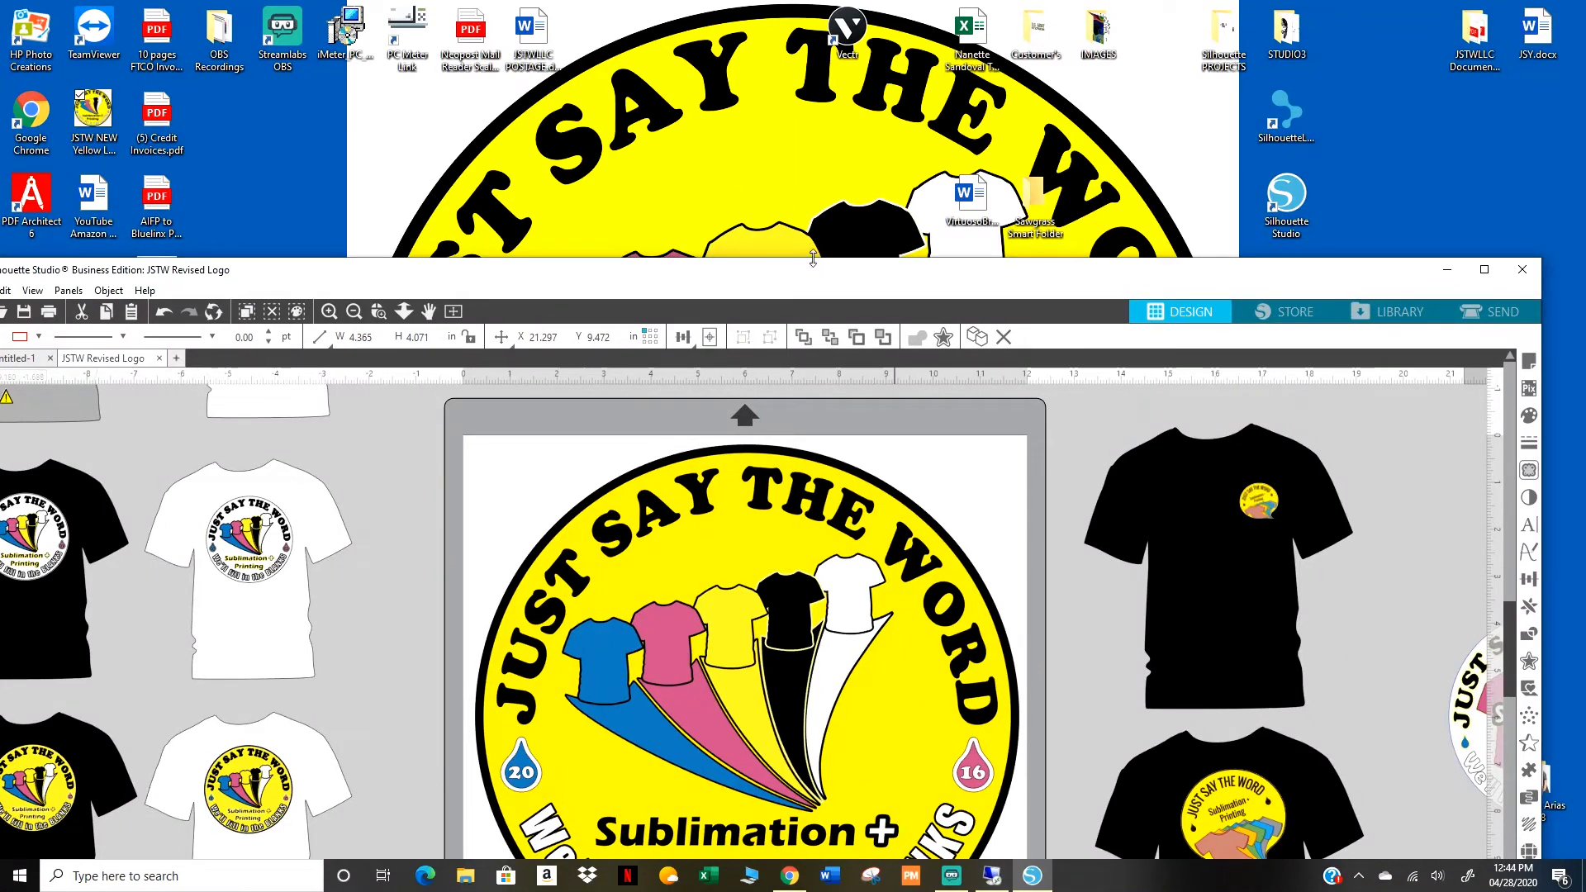
left_click_drag(813, 272, 825, 226)
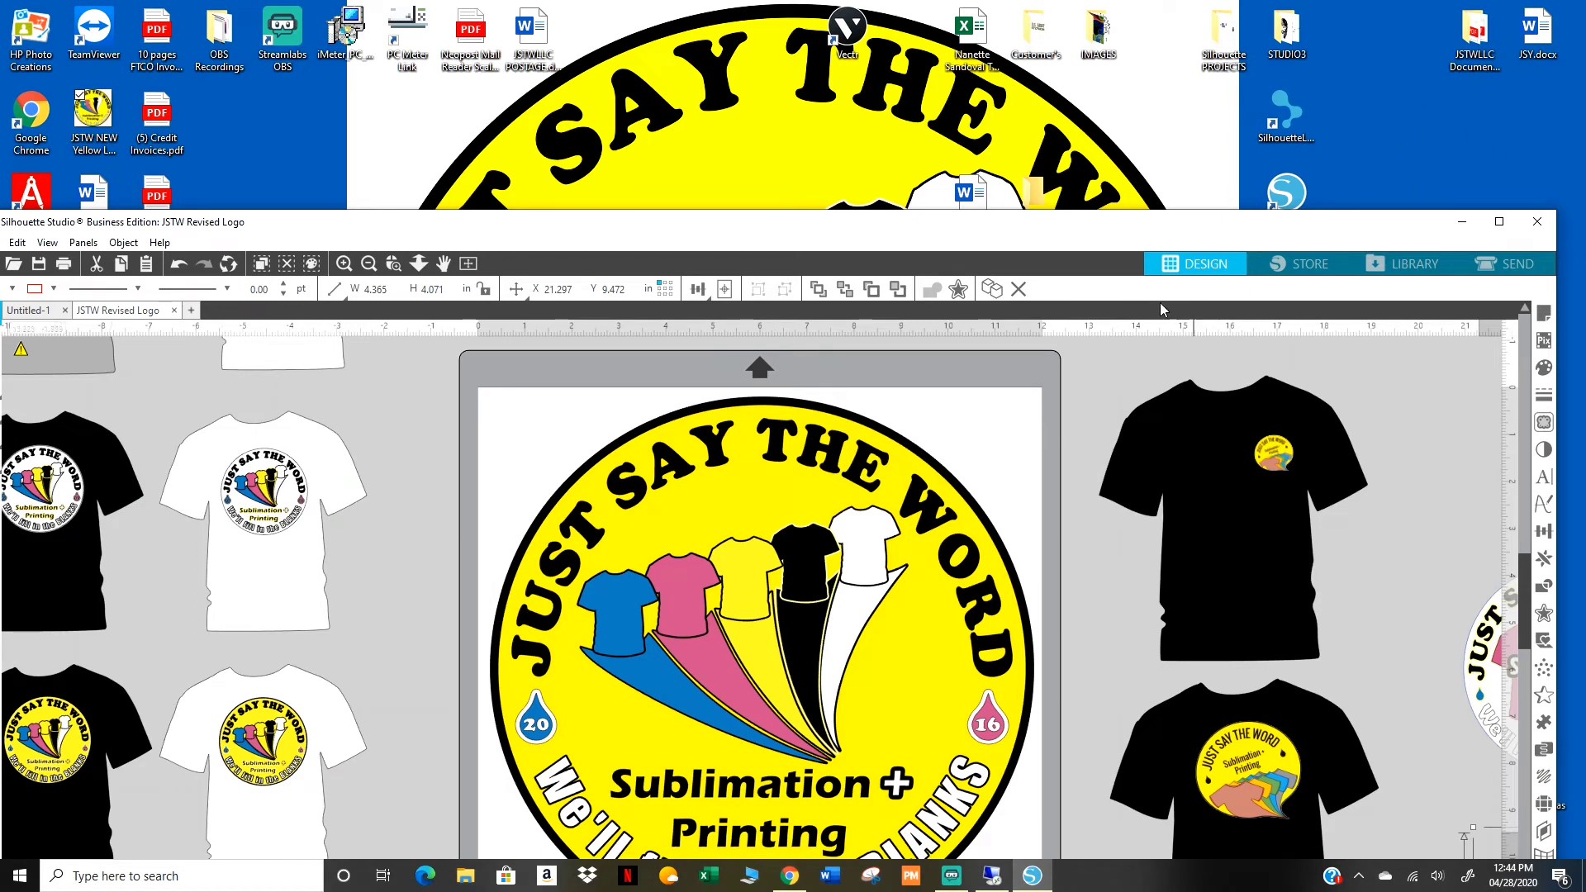
left_click_drag(1094, 240, 1122, 34)
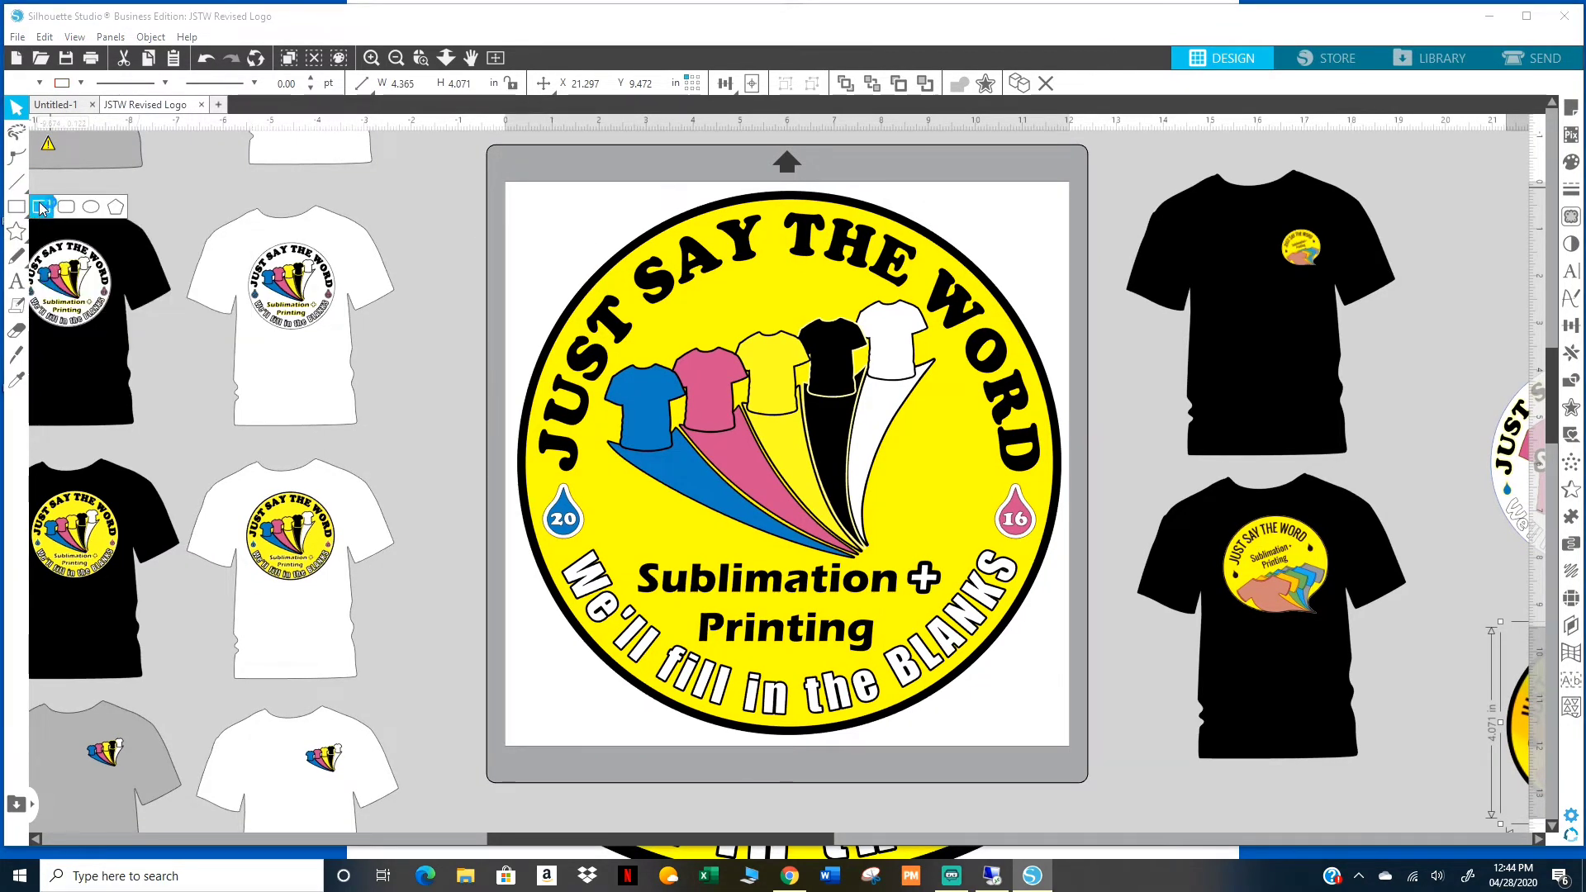
Draw a blue-filled square about 12.11 in wide covering the whole page over the yellow round logo.
left_click(42, 207)
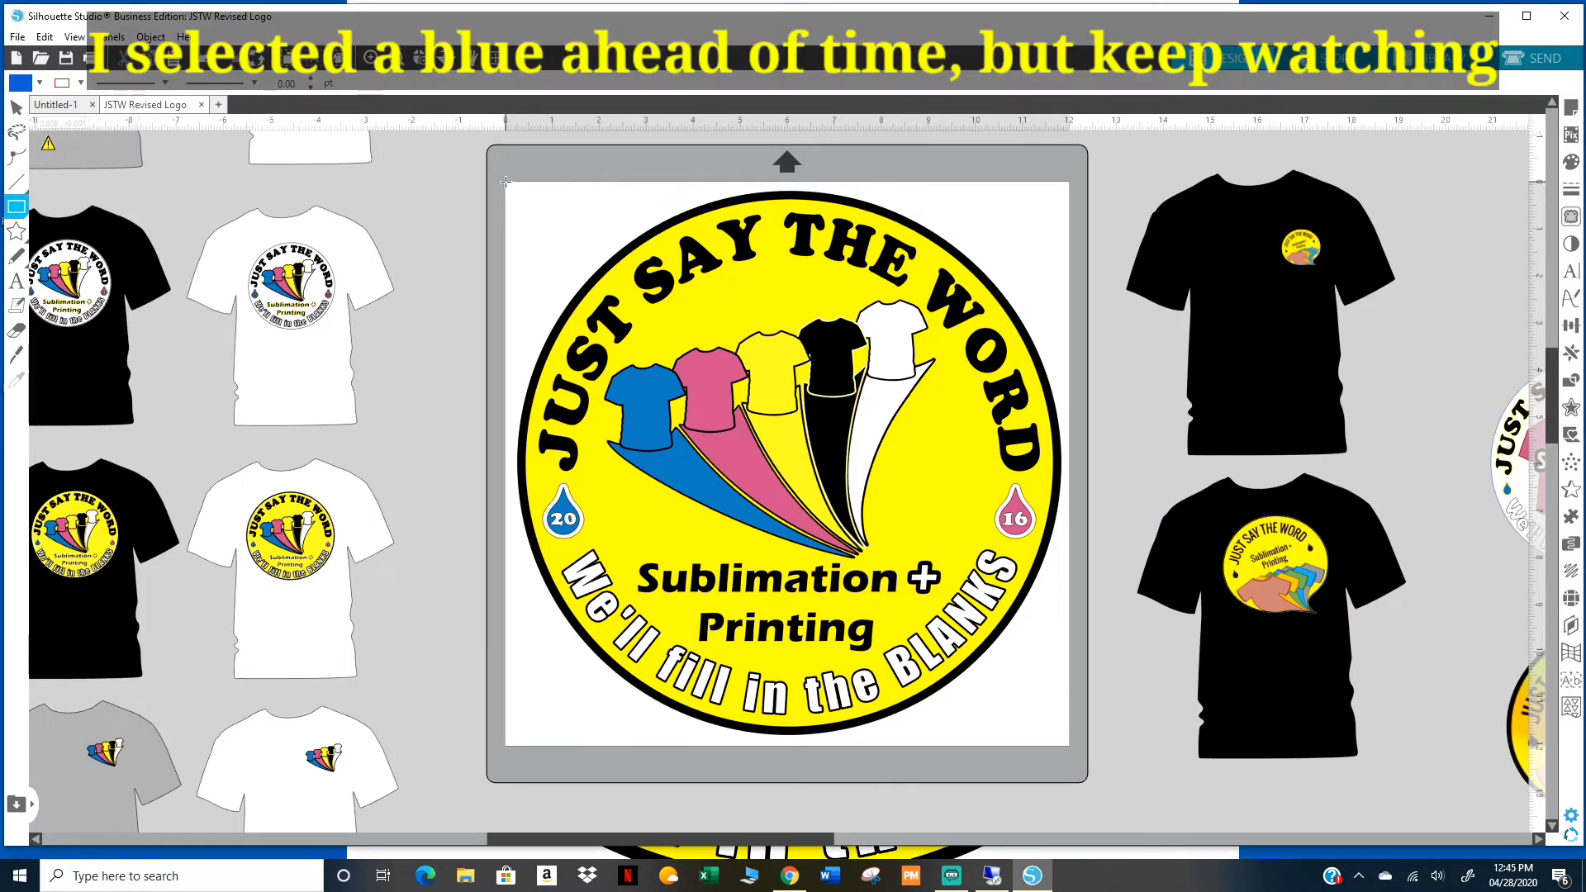
left_click_drag(503, 180, 1072, 748)
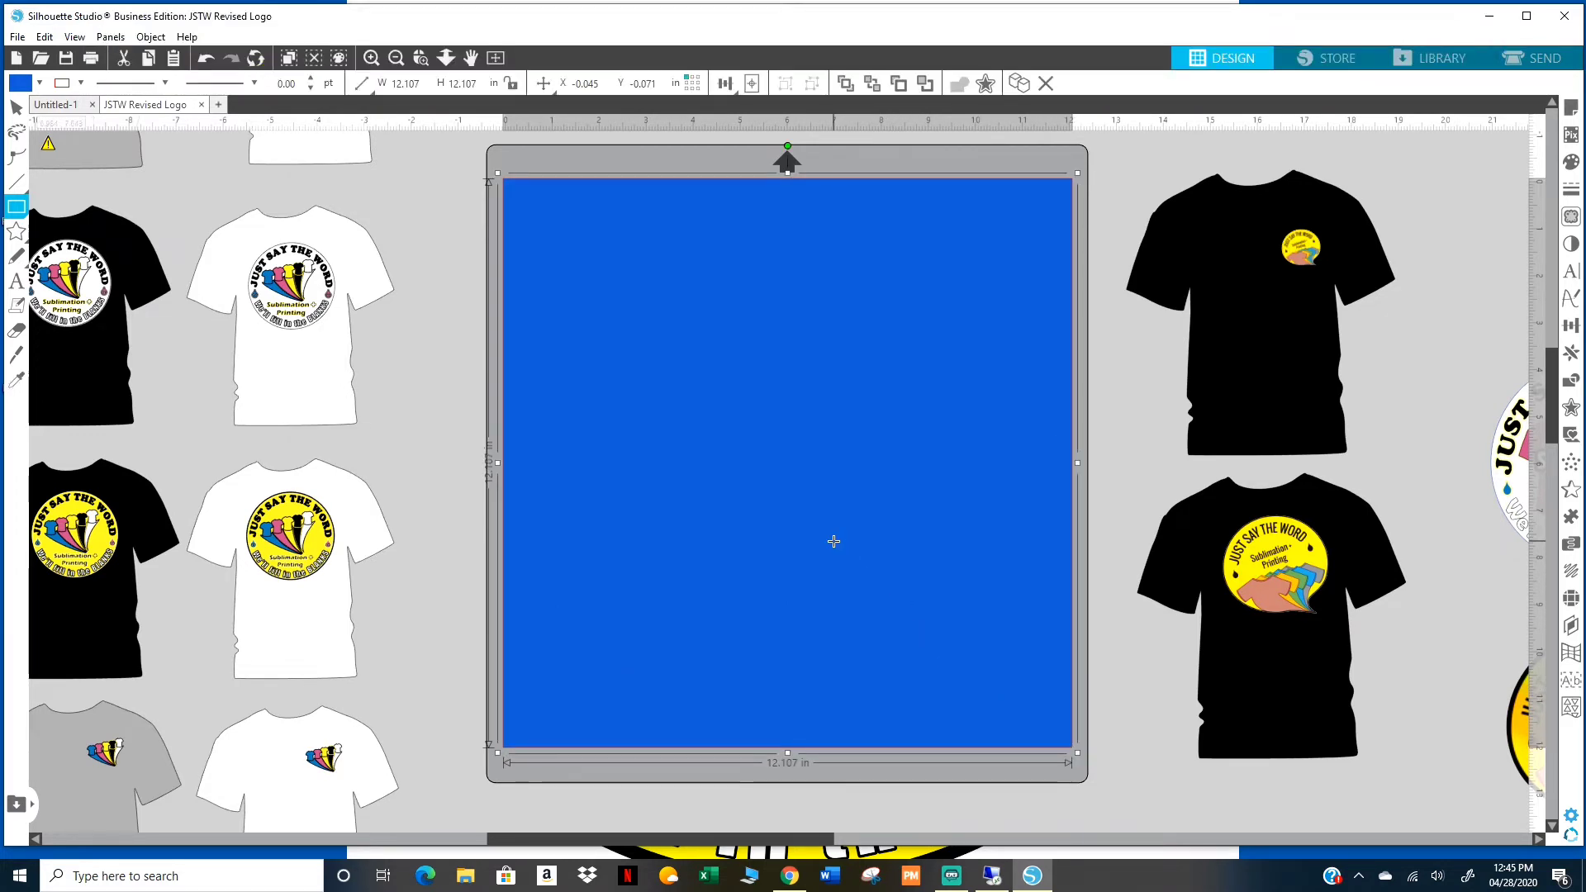
left_click(833, 541)
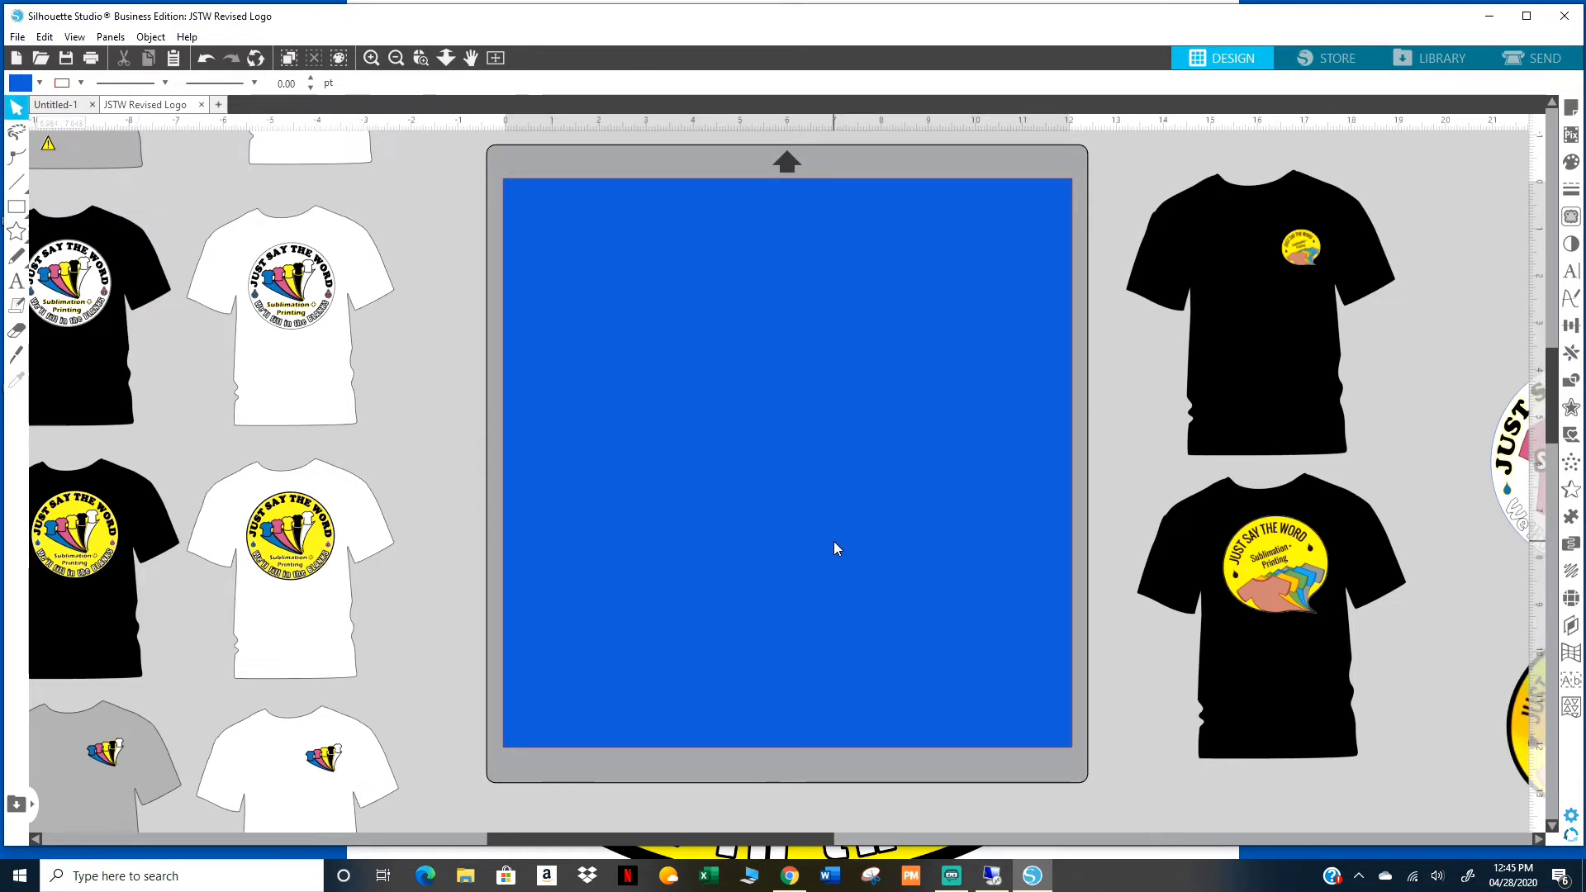
Change the blue square's line colour and send the square to the back, behind the yellow logo.
left_click(834, 543)
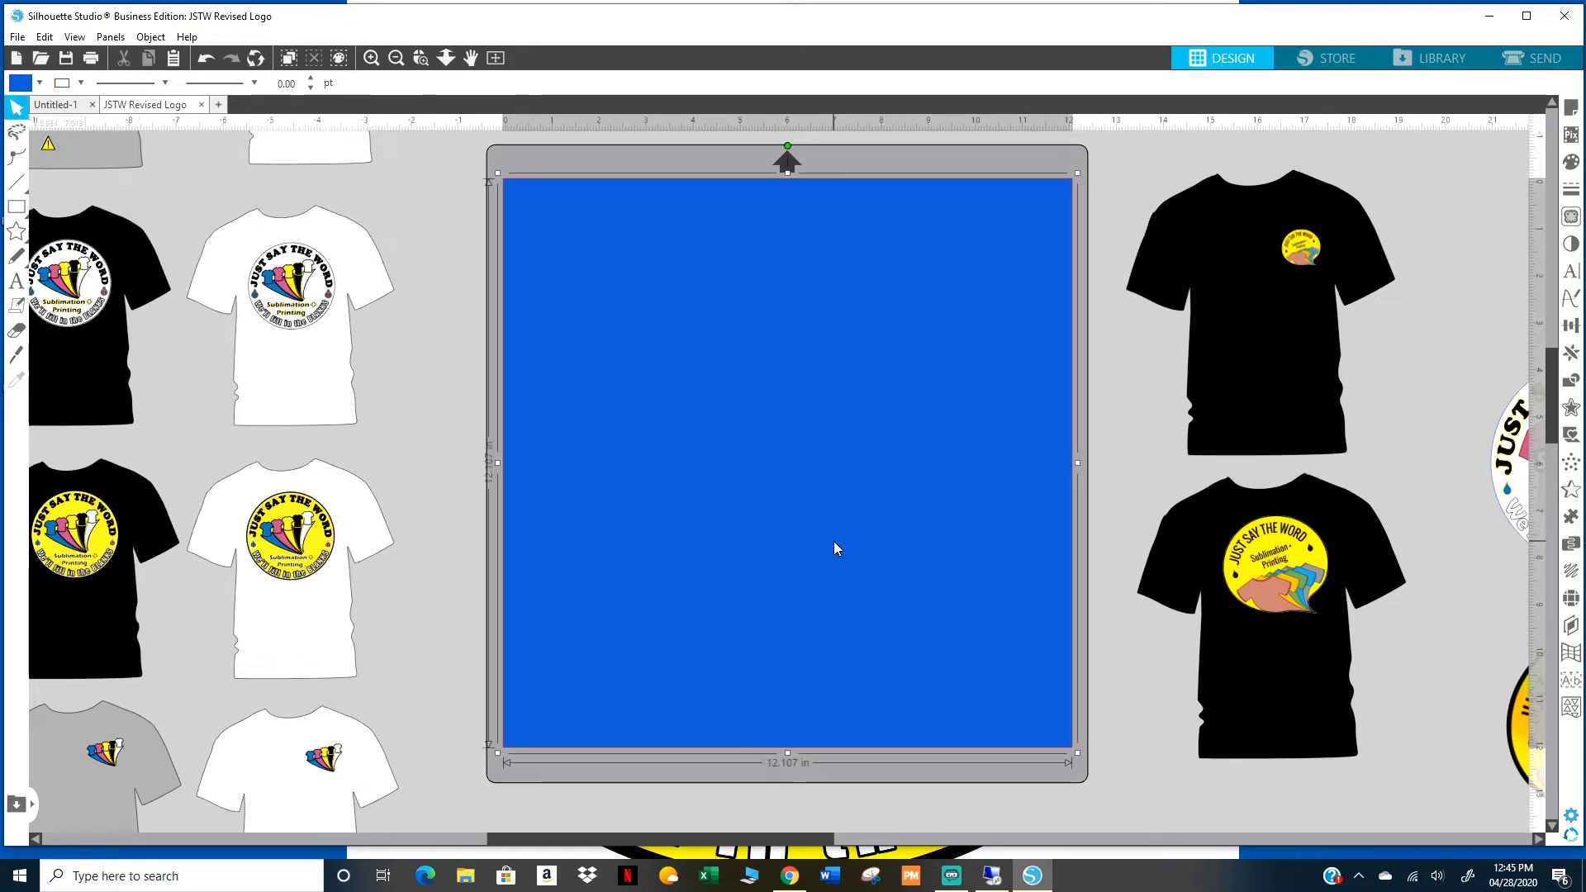
left_click(80, 83)
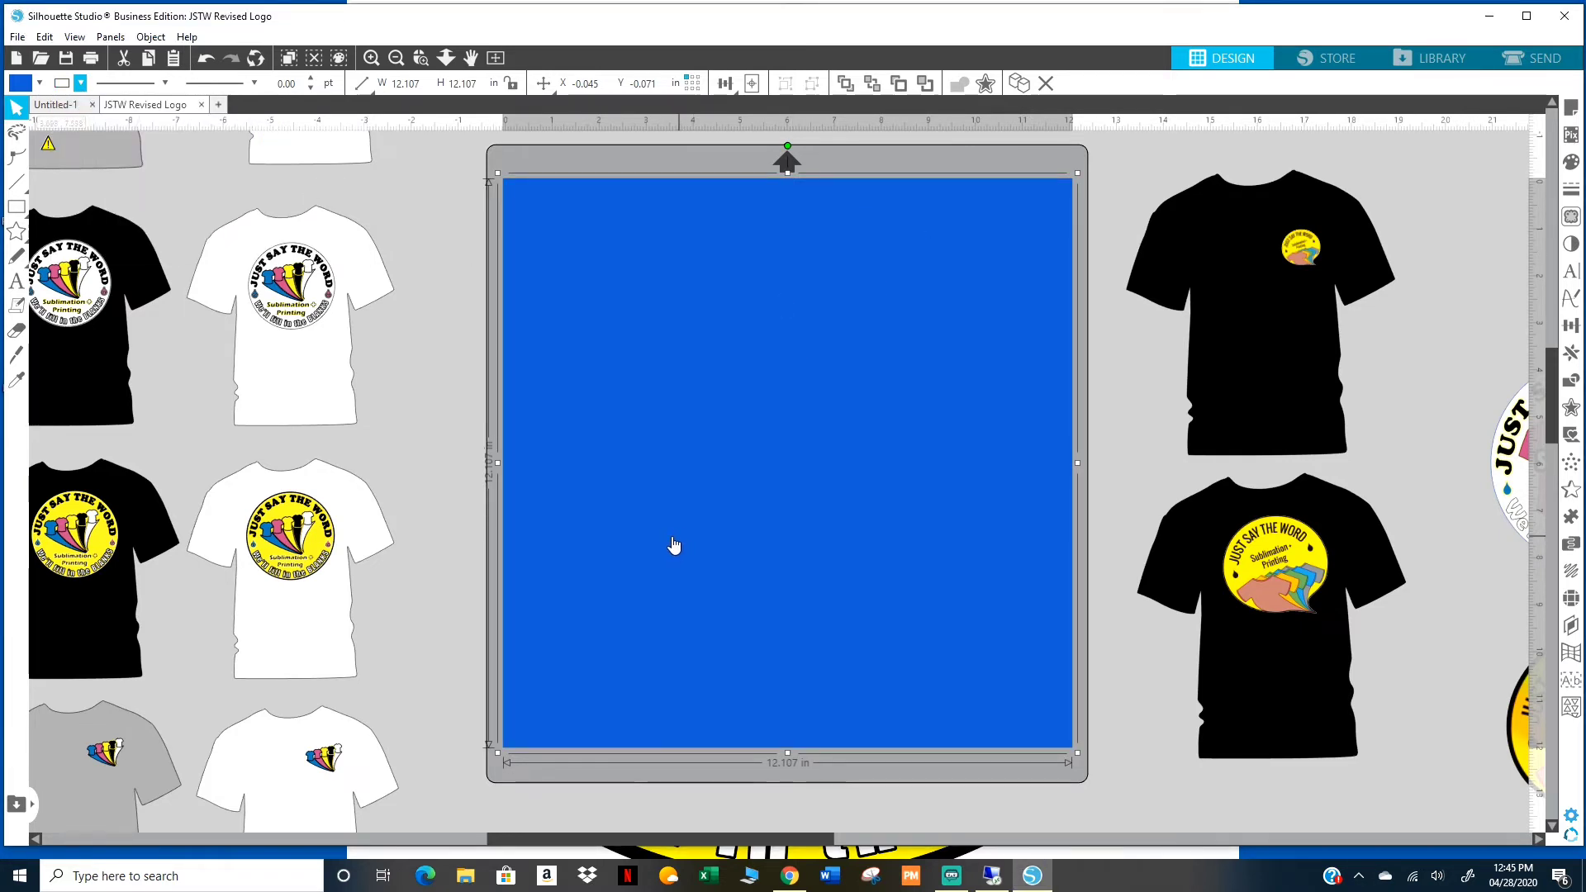
right_click(738, 554)
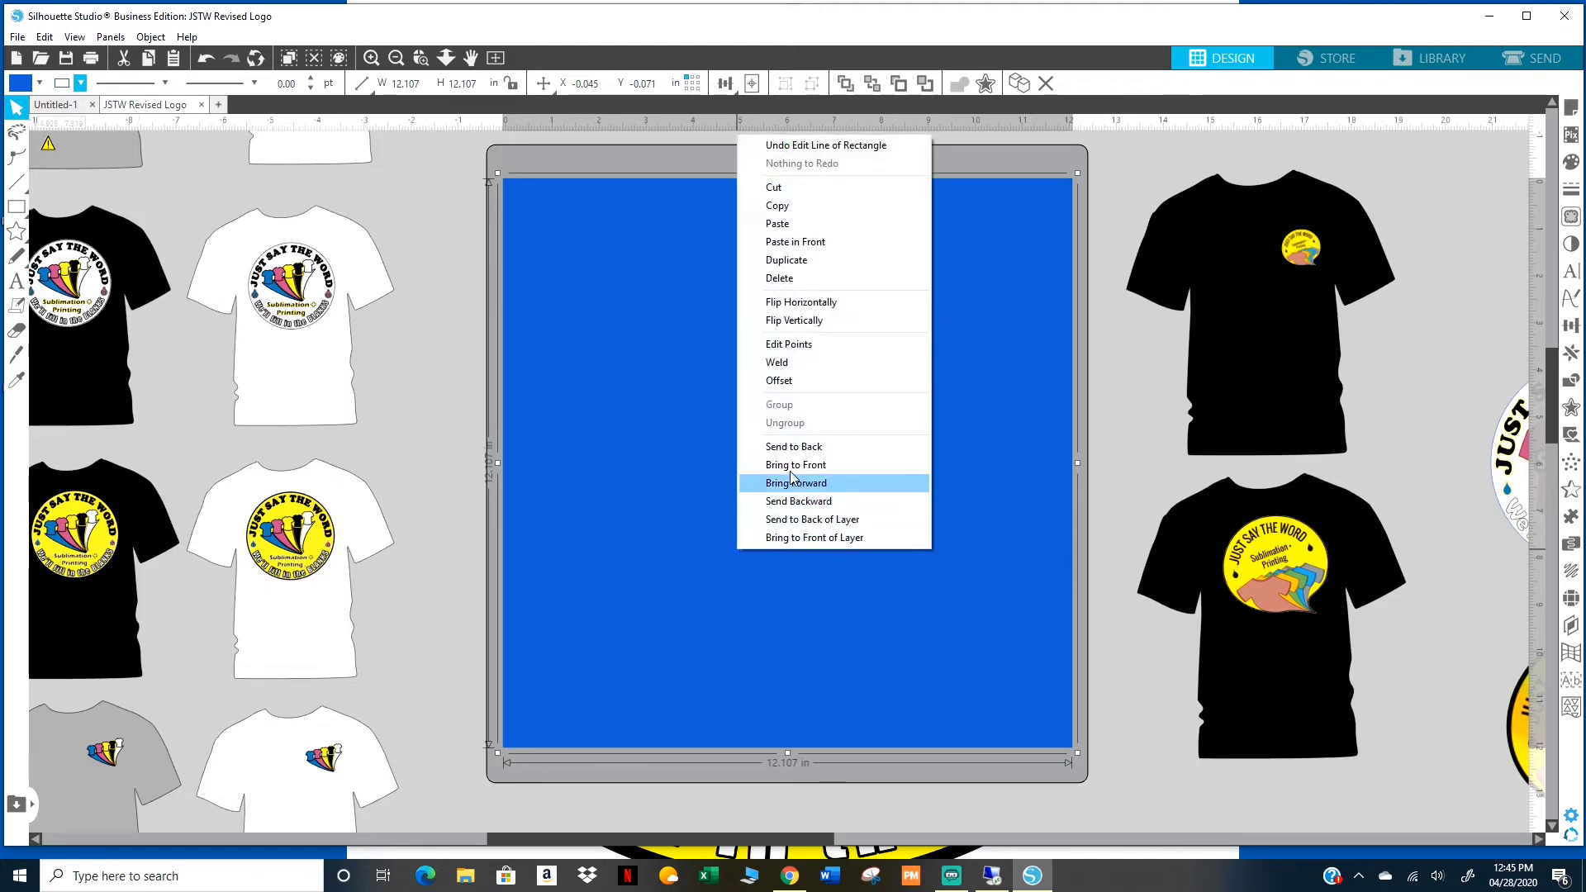
left_click(794, 446)
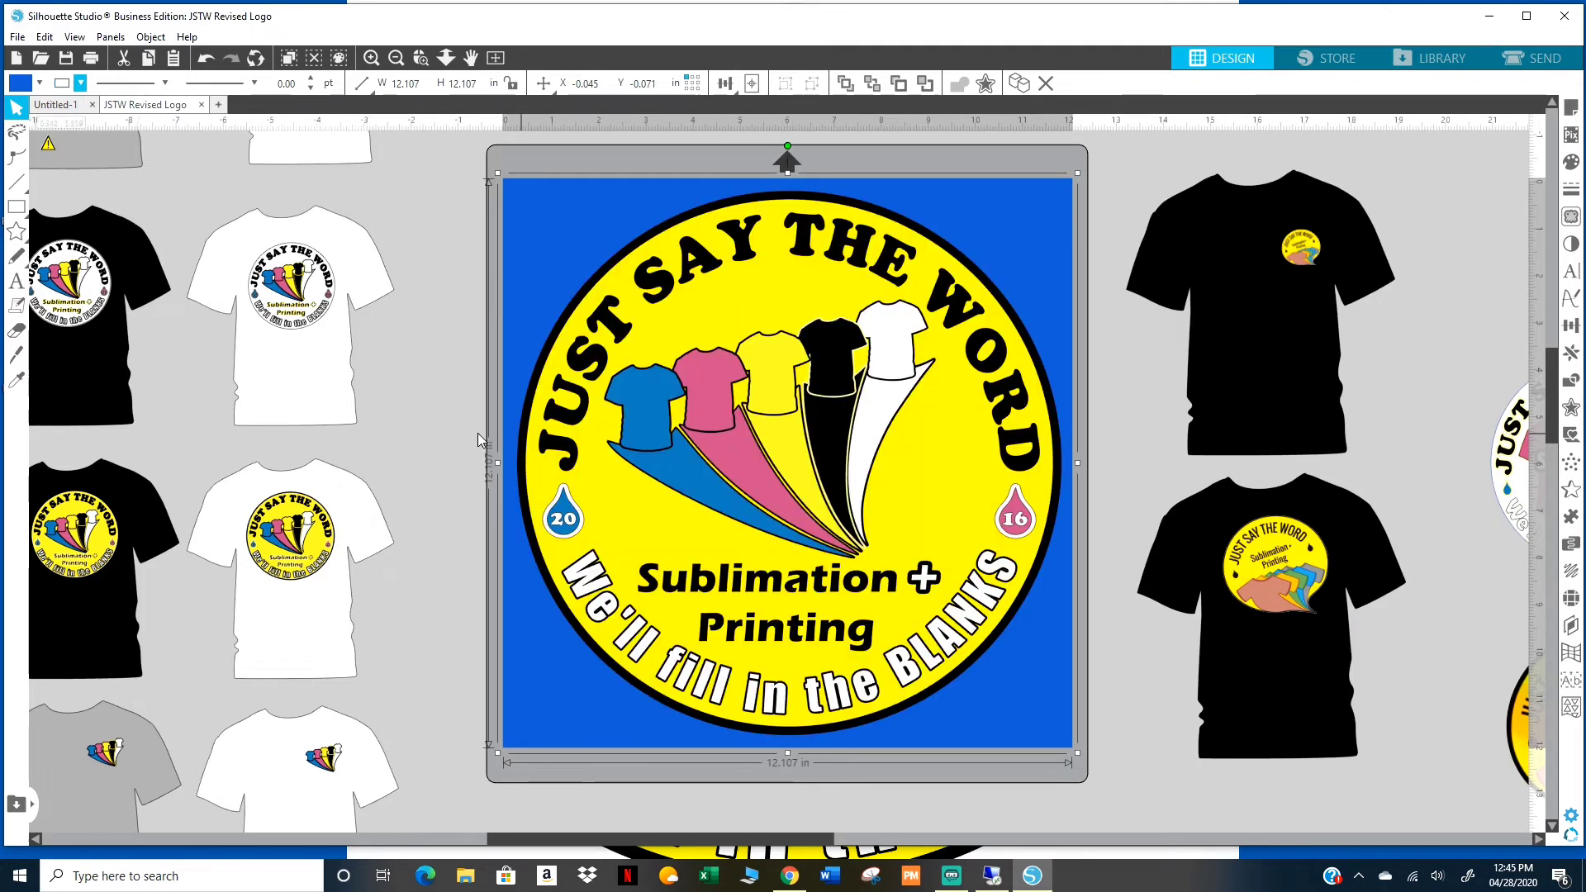
Start saving a copy of the design to the Desktop folder on the hard drive in PNG format.
left_click(16, 38)
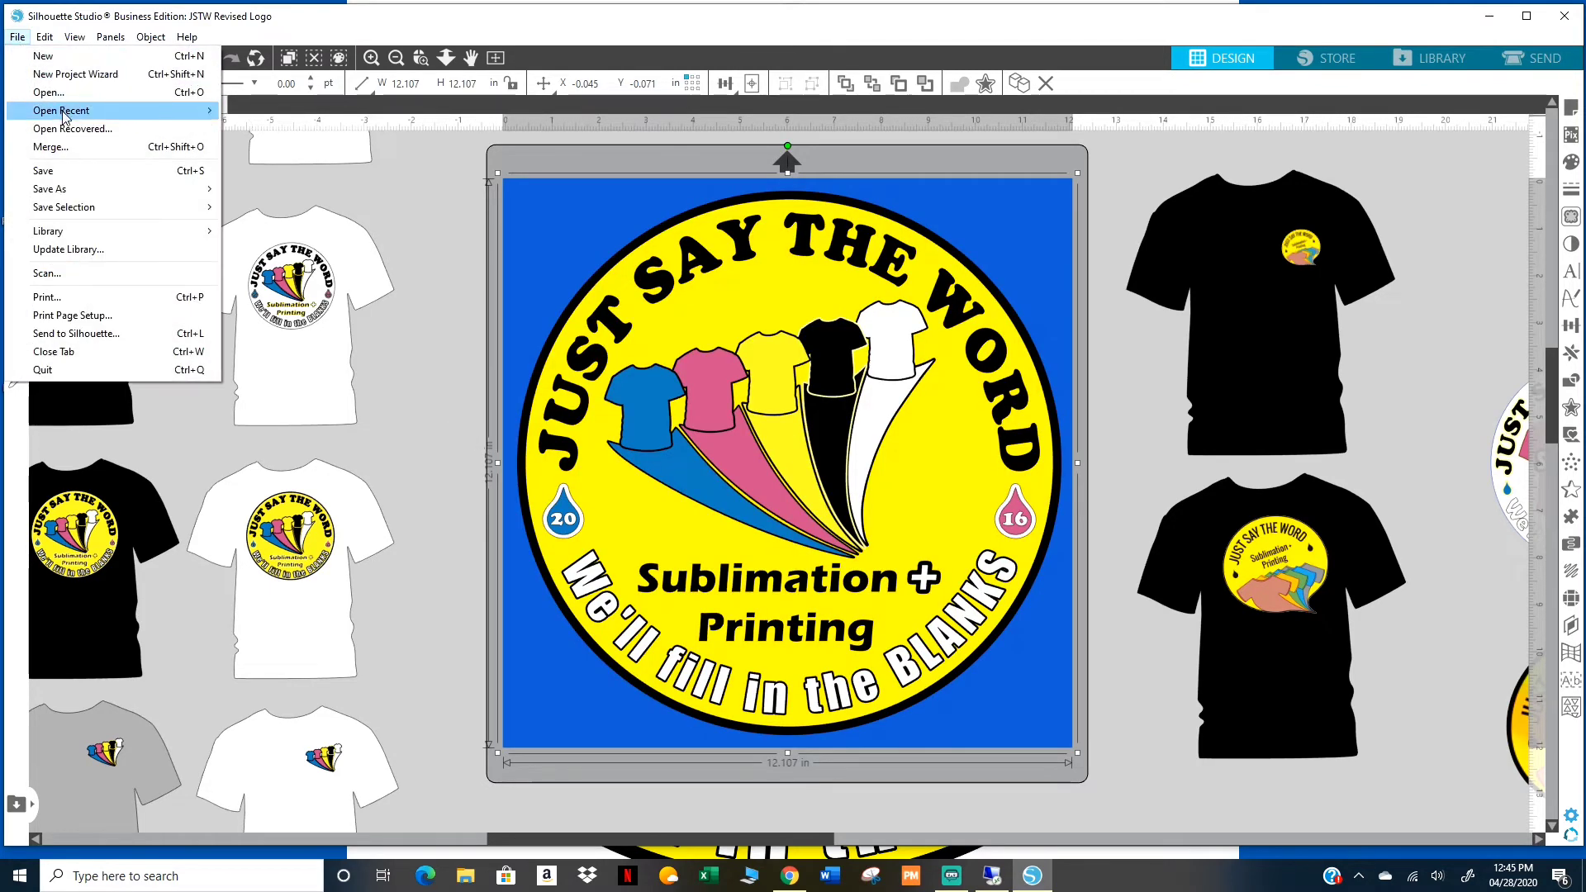
mouse_move(58, 189)
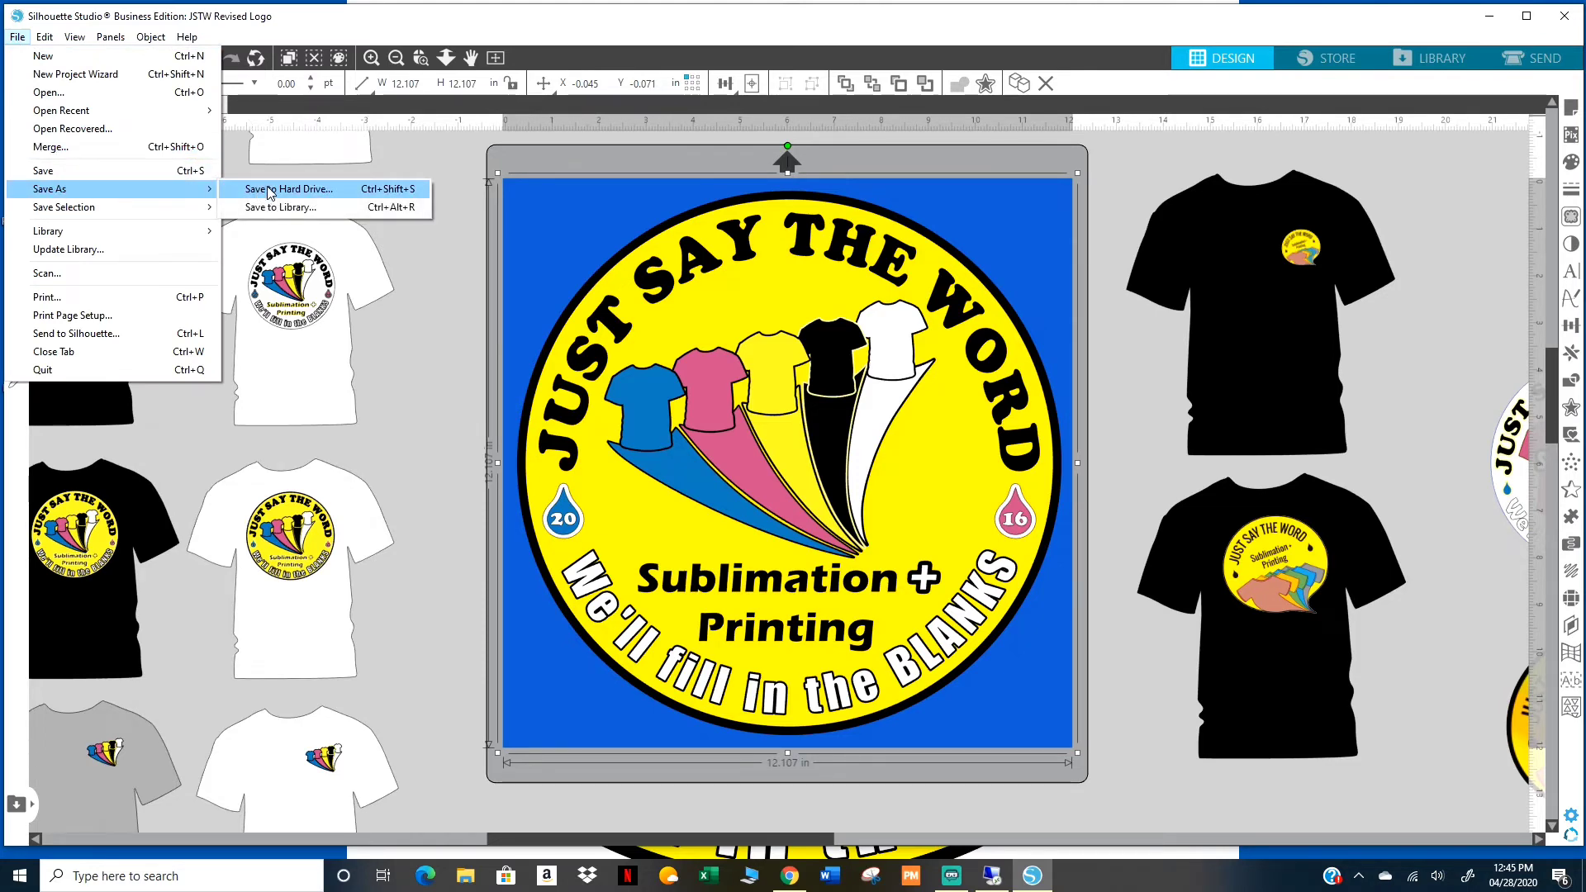
left_click(256, 195)
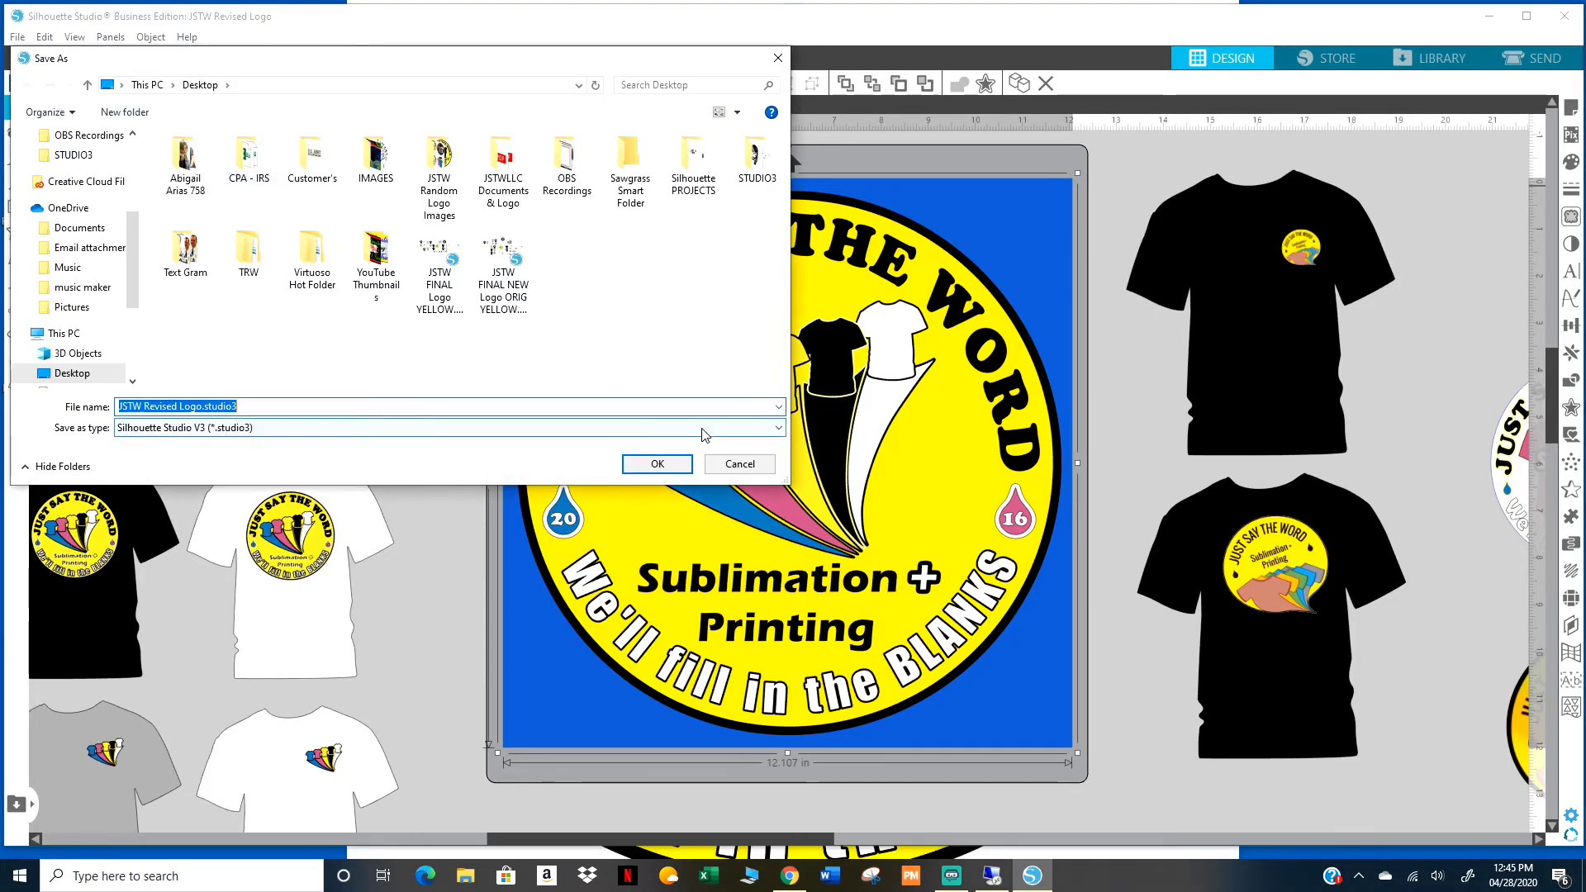
left_click(781, 429)
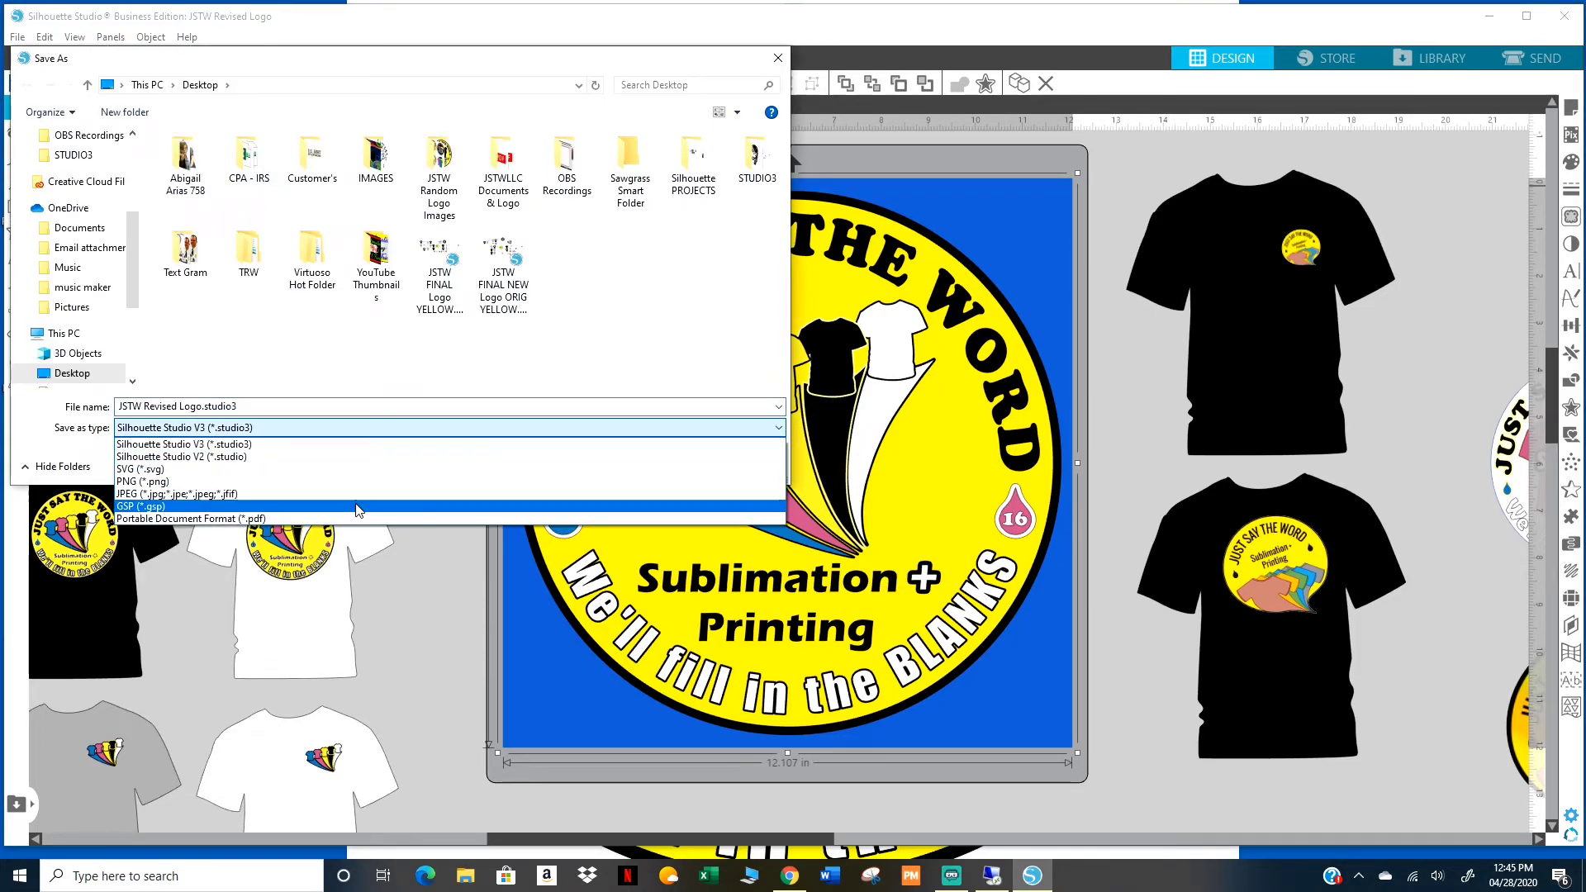
left_click(154, 490)
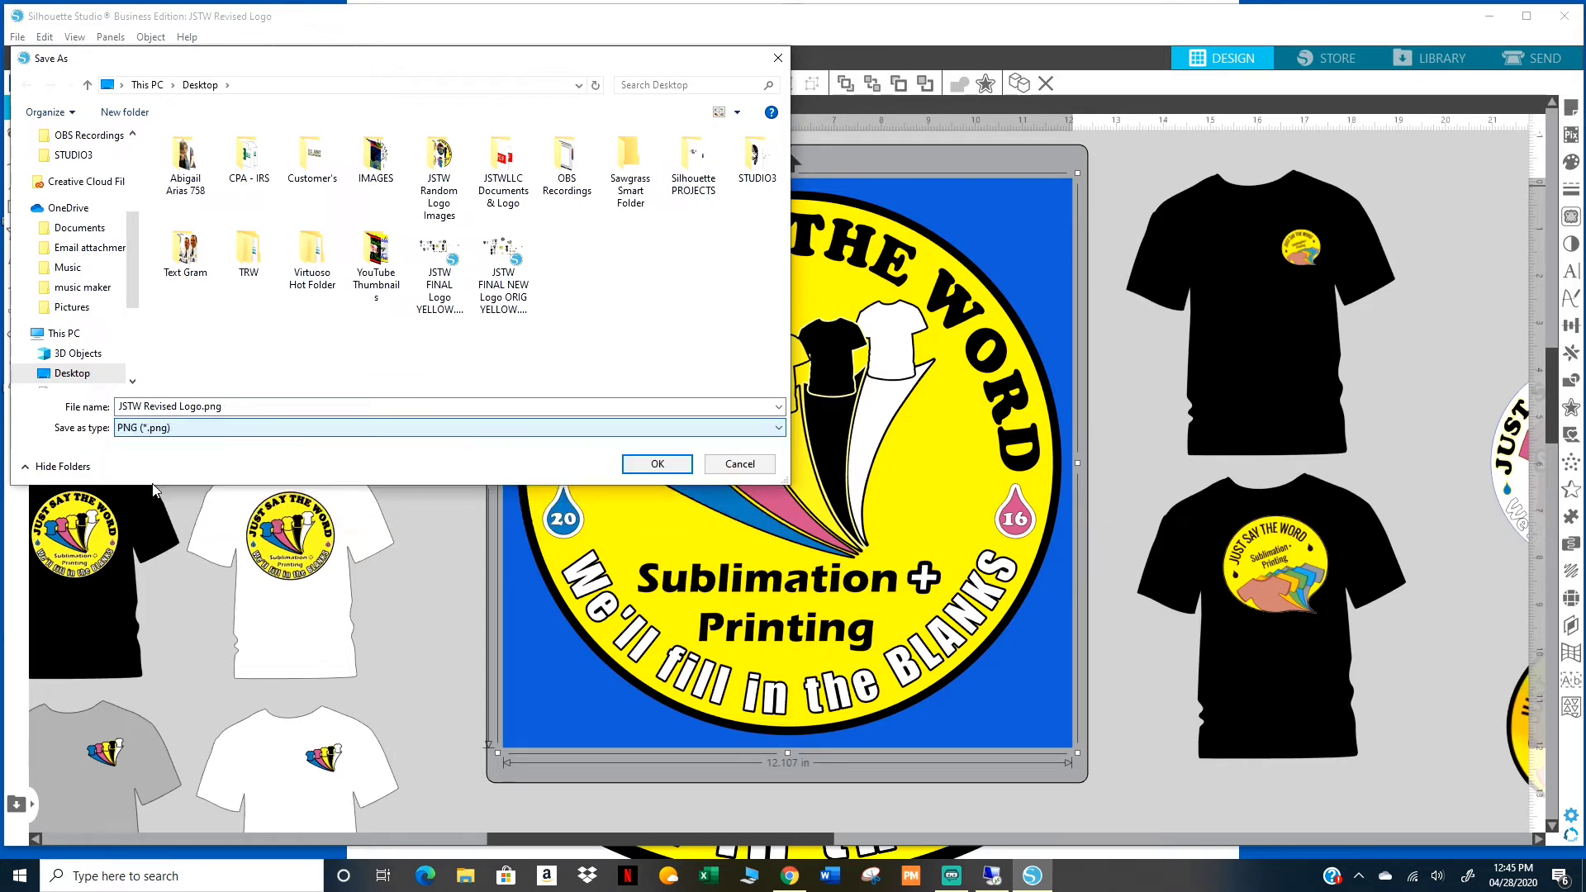
Name the PNG JSTW NEW Logo Wallpaper and save it, replacing the existing file of that name.
left_click(178, 407)
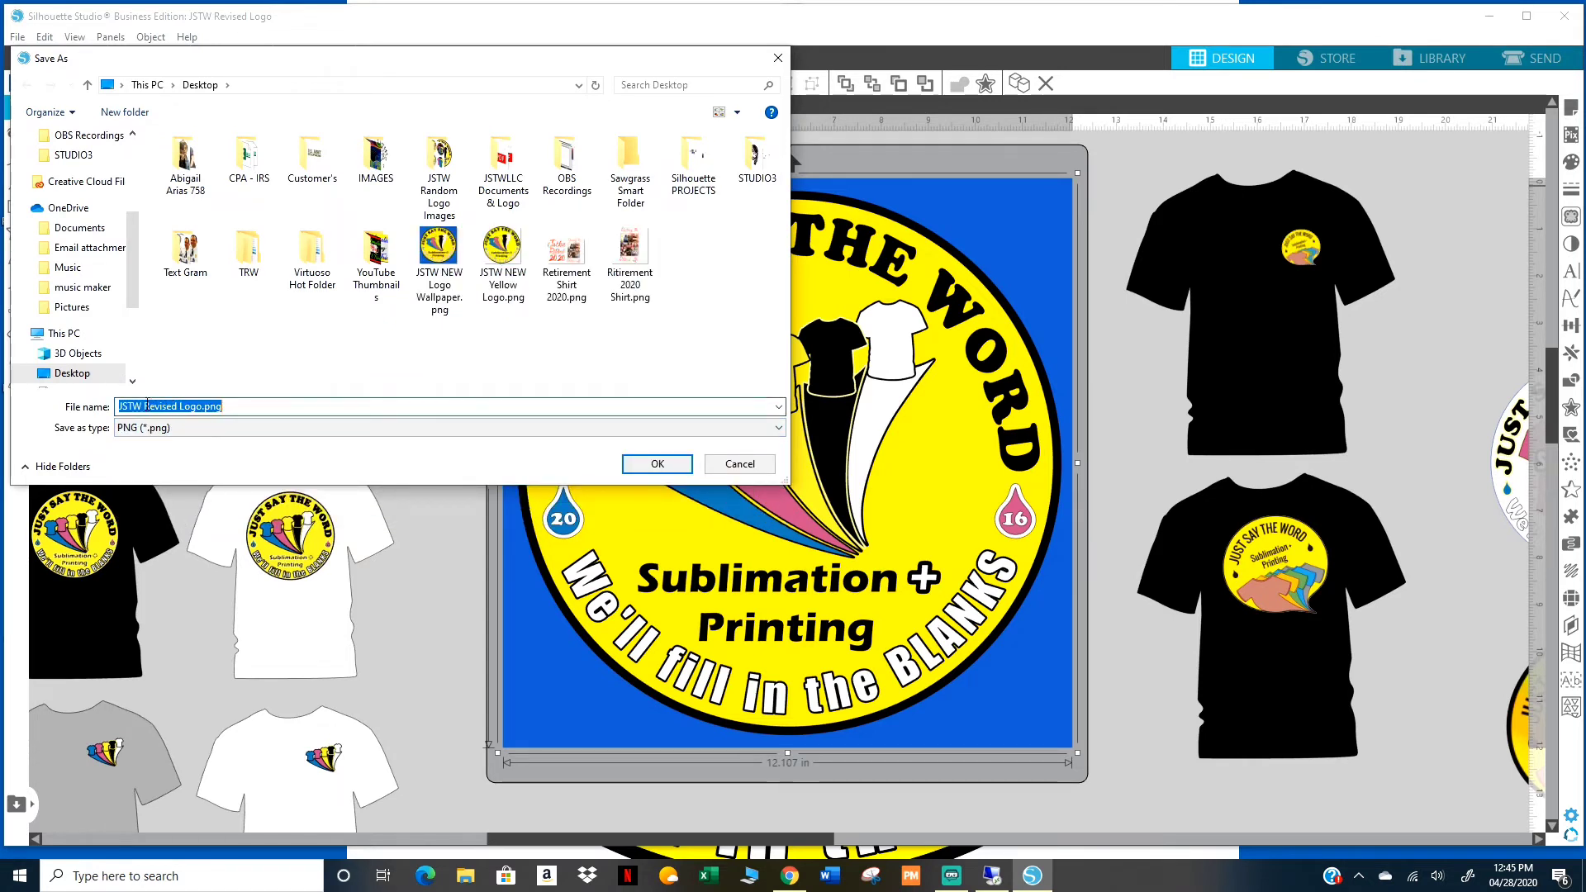
left_click_drag(141, 407, 188, 406)
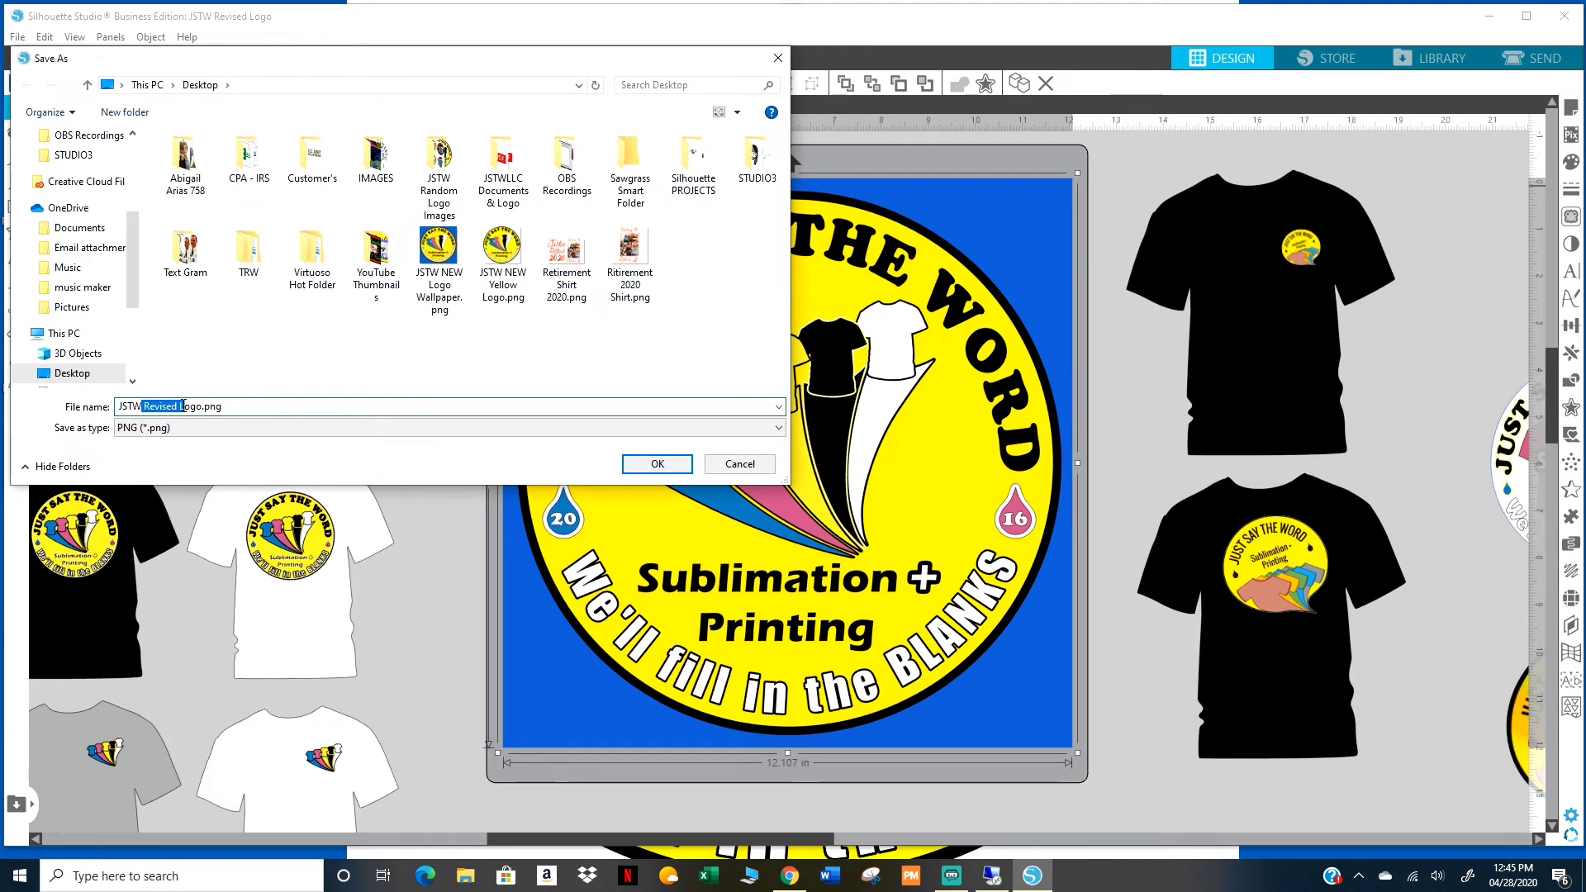
key("BackSpace")
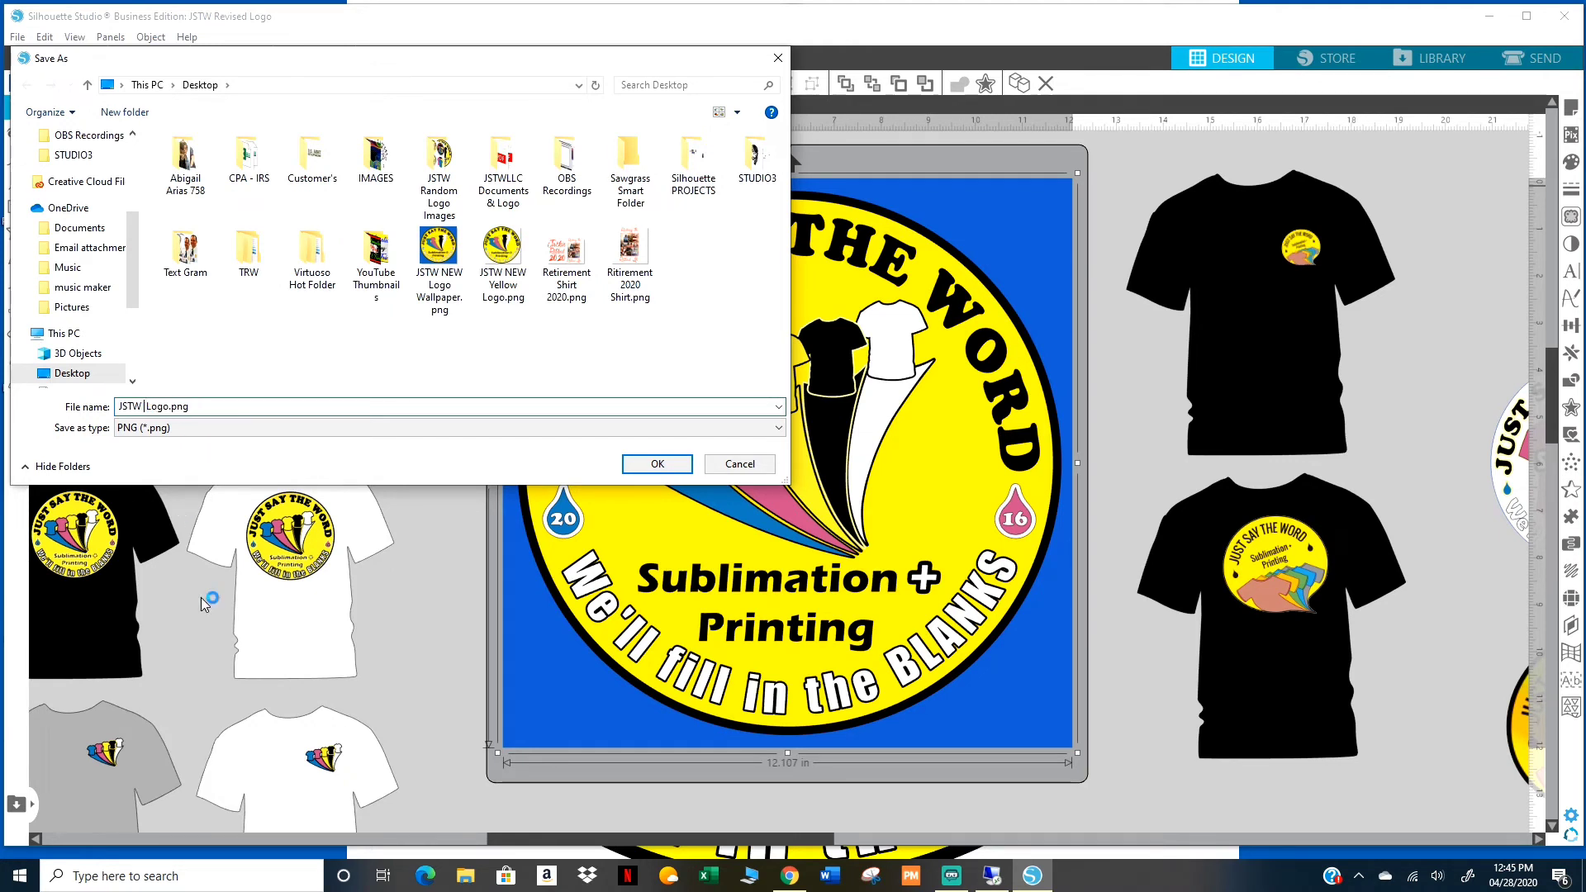
type("NEW")
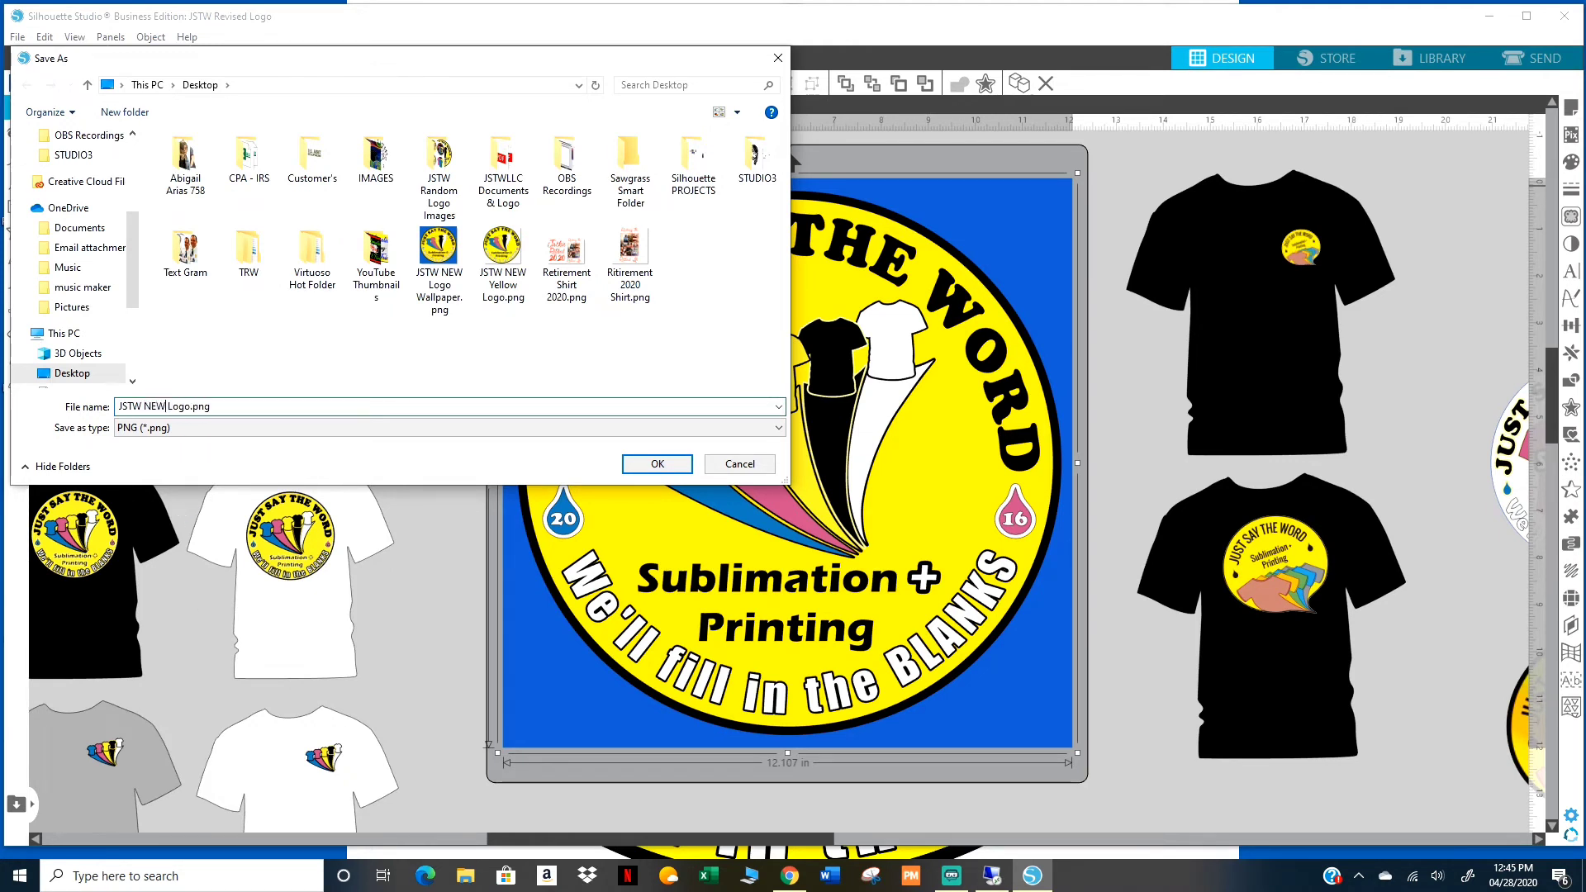
type(" Logo W")
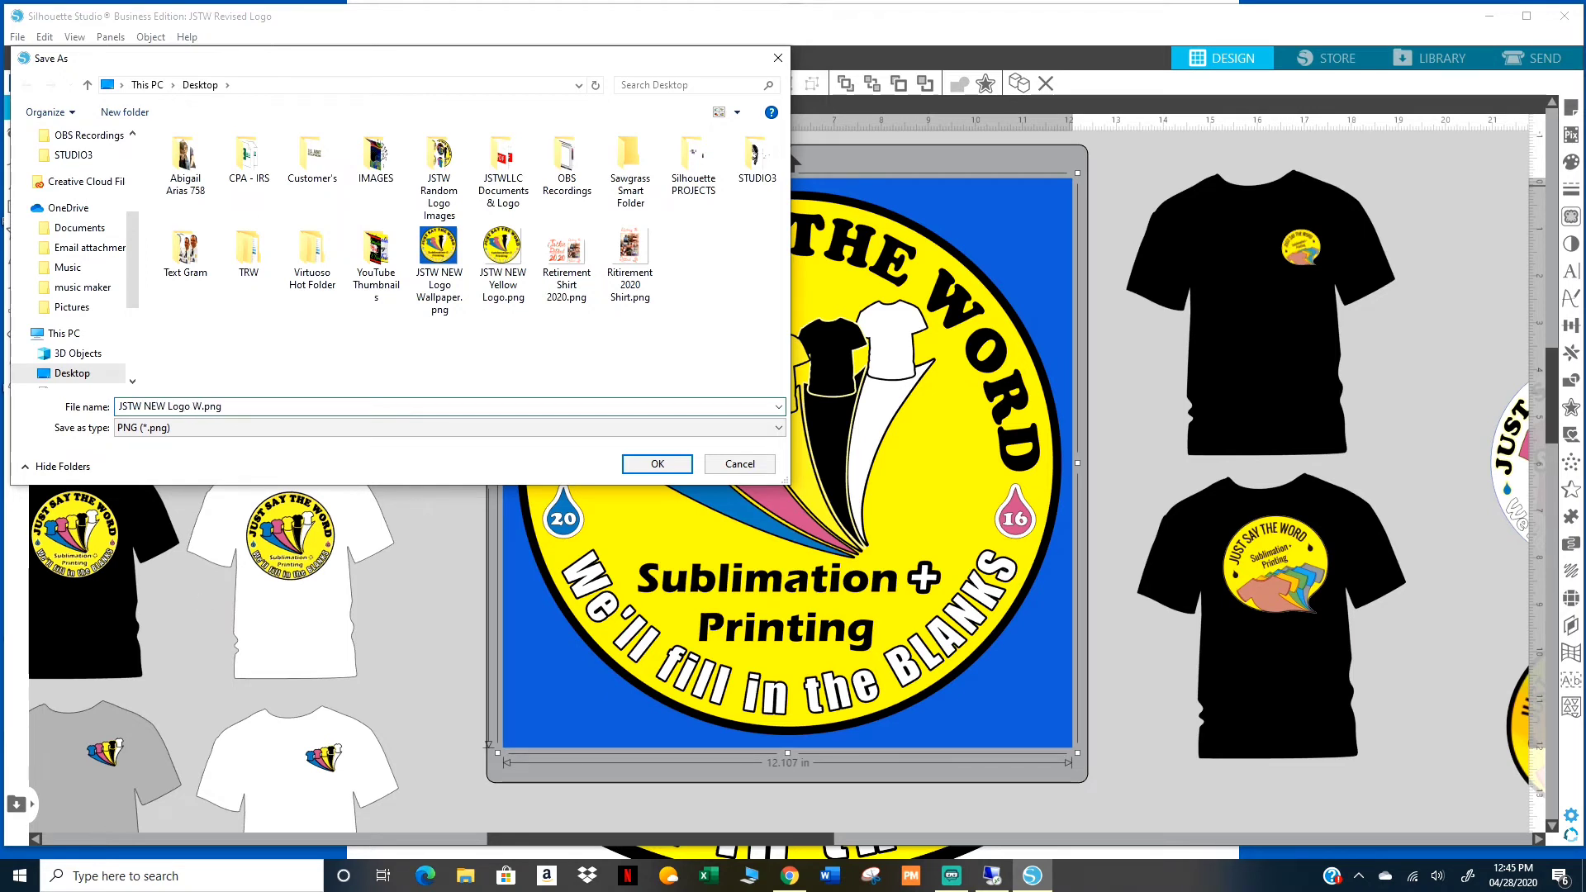
type("allscr")
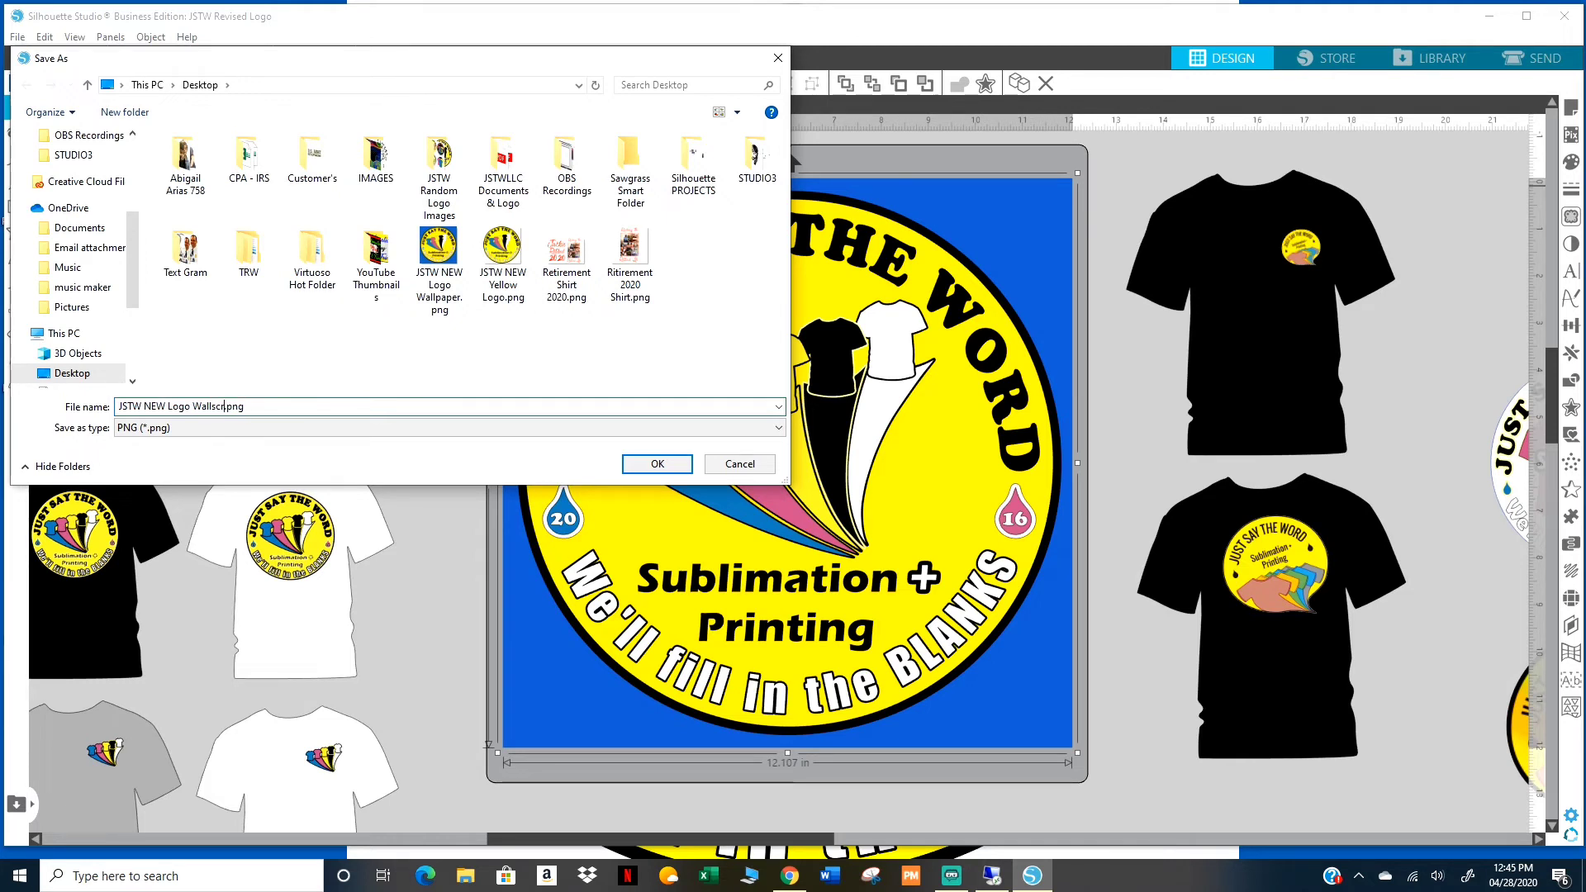
key("BackSpace")
key("BackSpace")
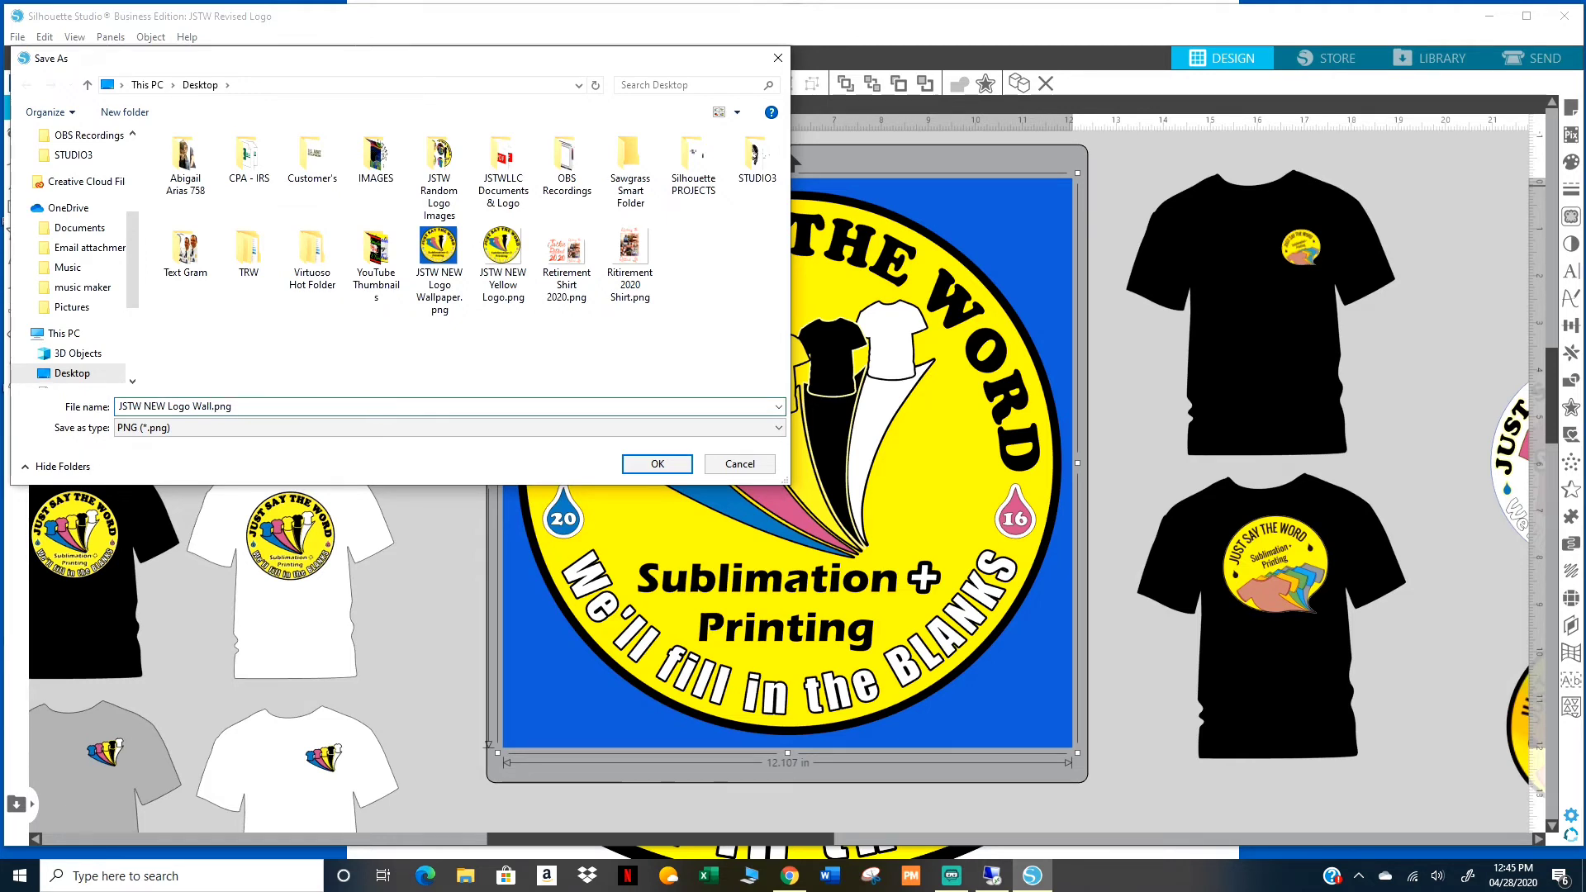
type("paper")
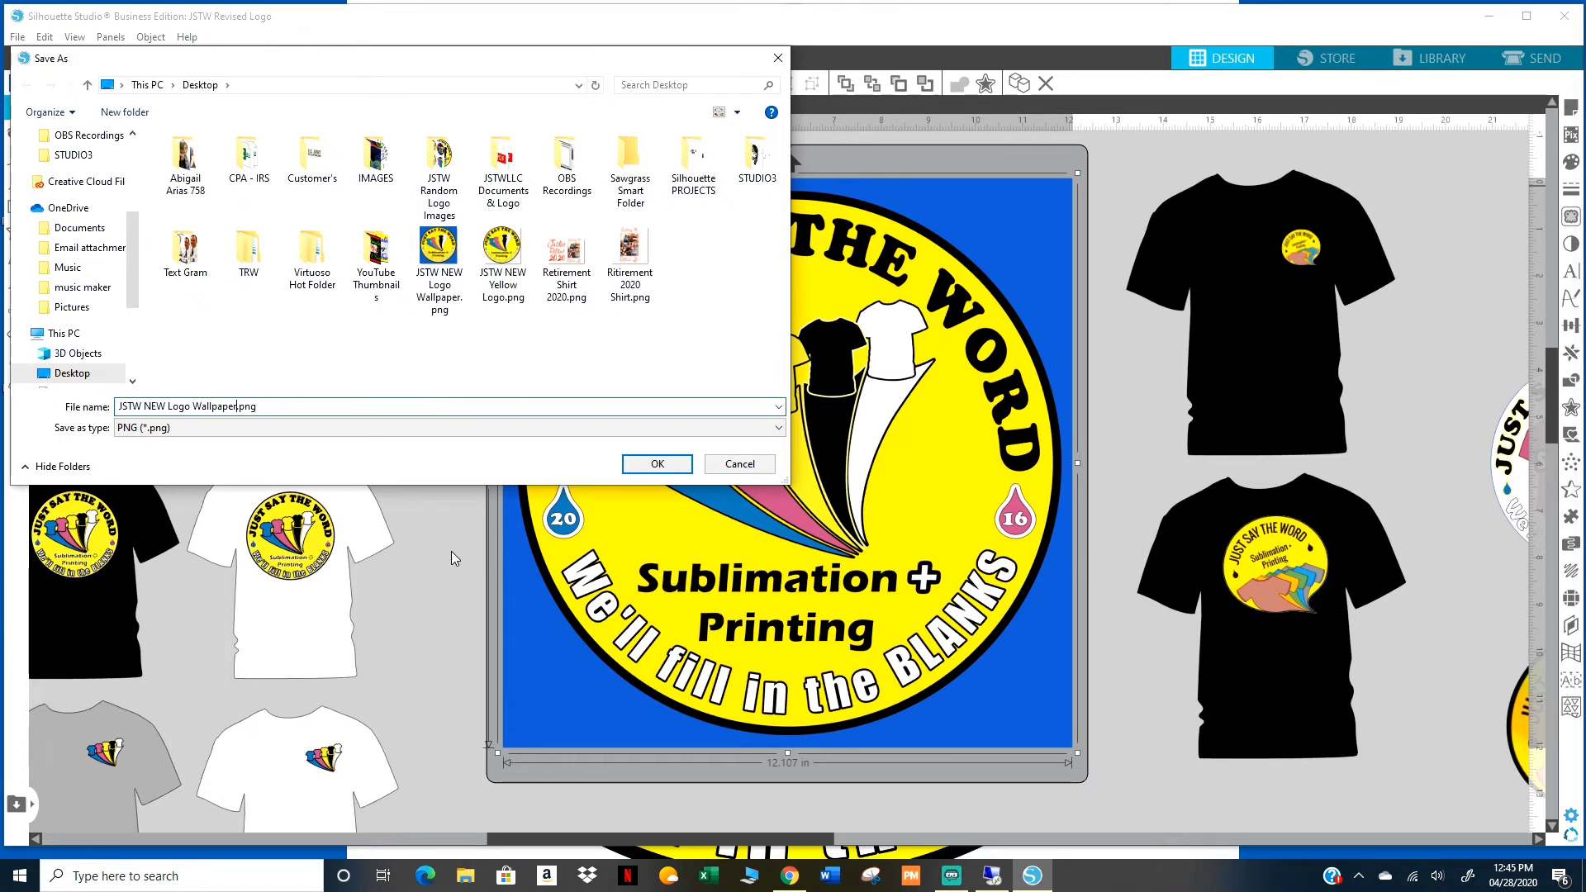
left_click(656, 463)
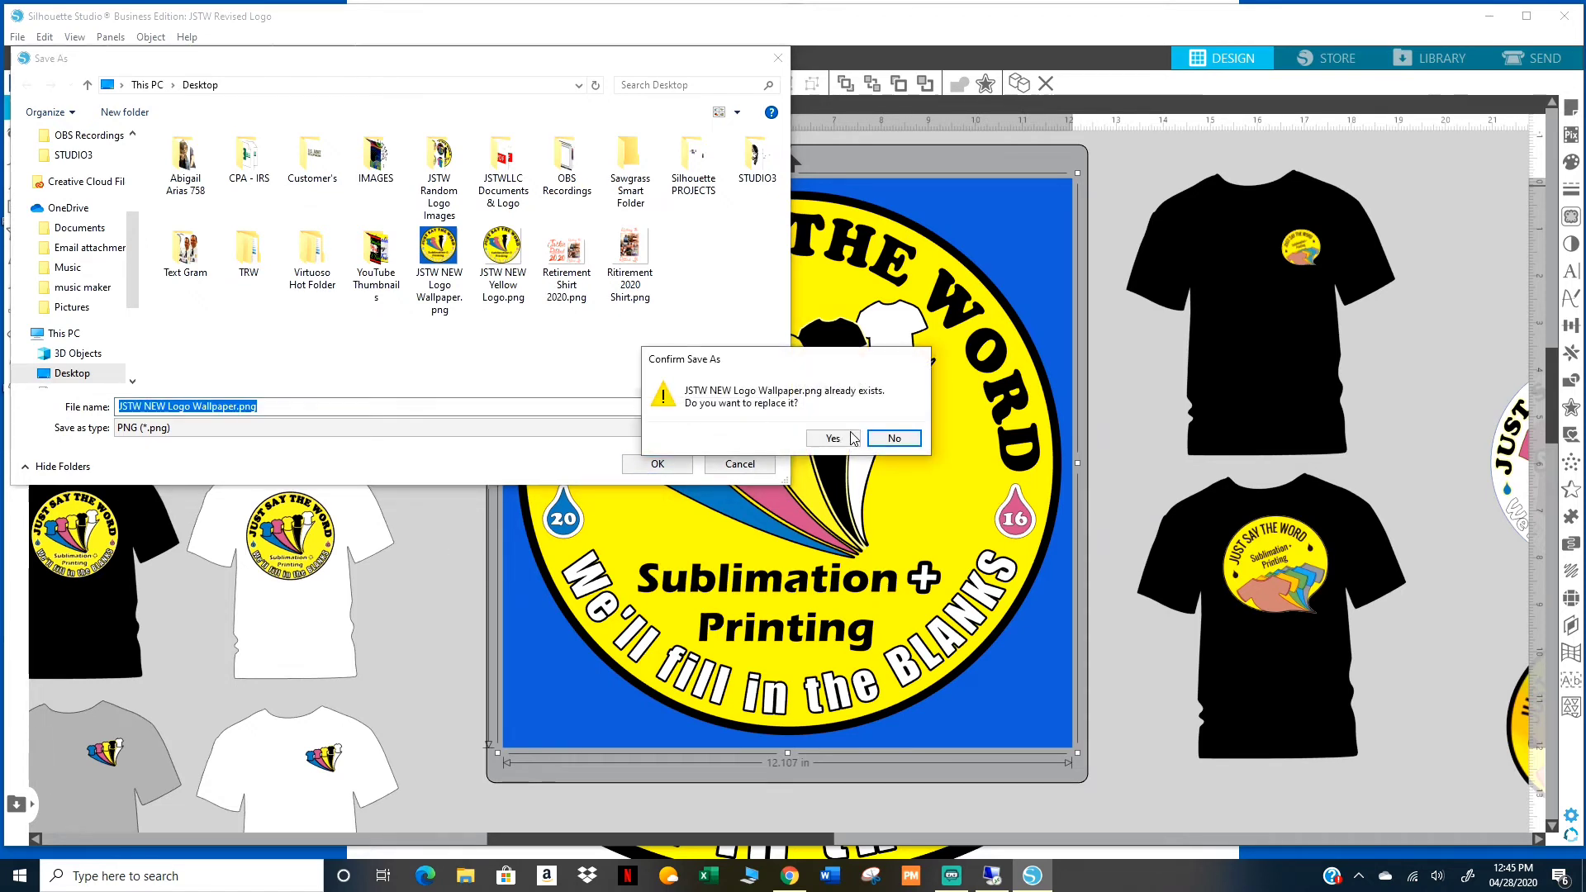
left_click(835, 437)
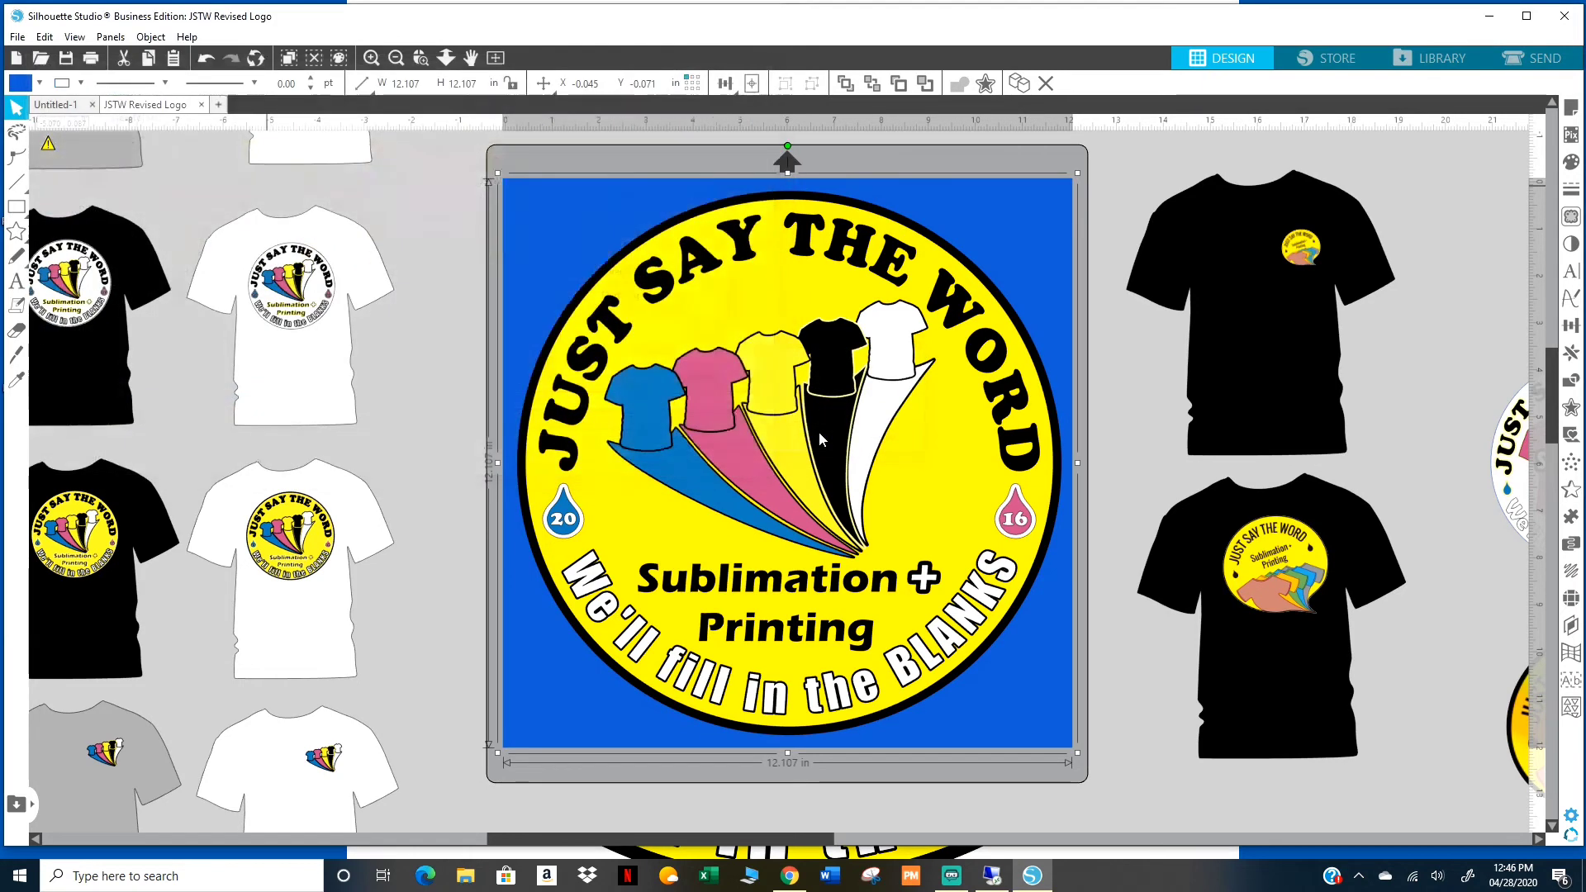
Set the JSTW NEW Logo Wallpaper image as the Windows desktop background and move the design window to uncover the desktop.
left_click(981, 428)
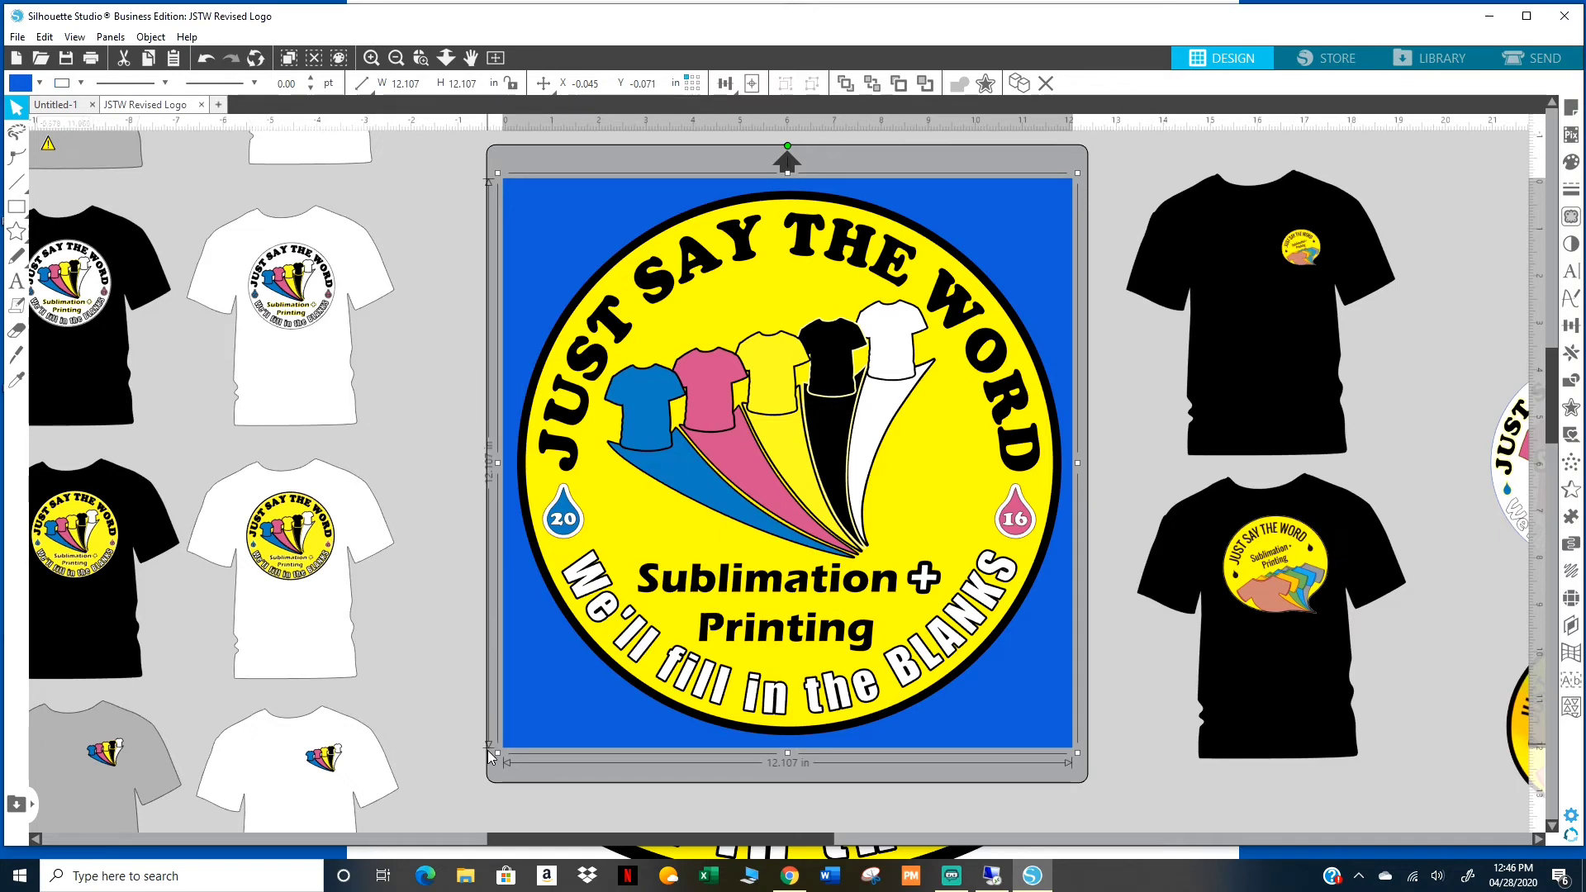
left_click(448, 495)
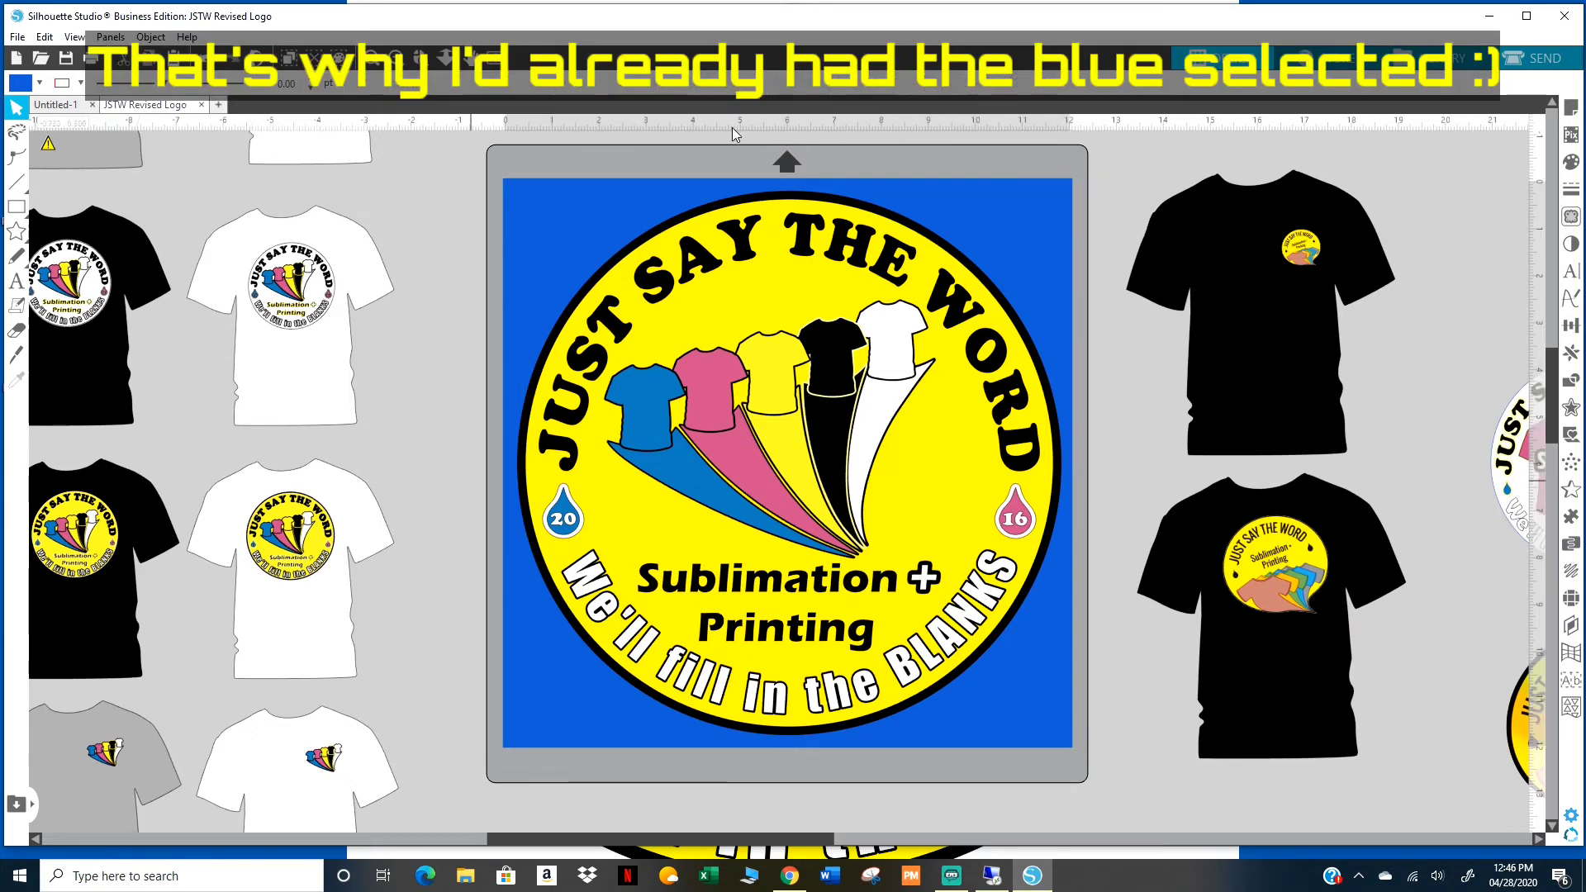
left_click_drag(1103, 23, 1274, 45)
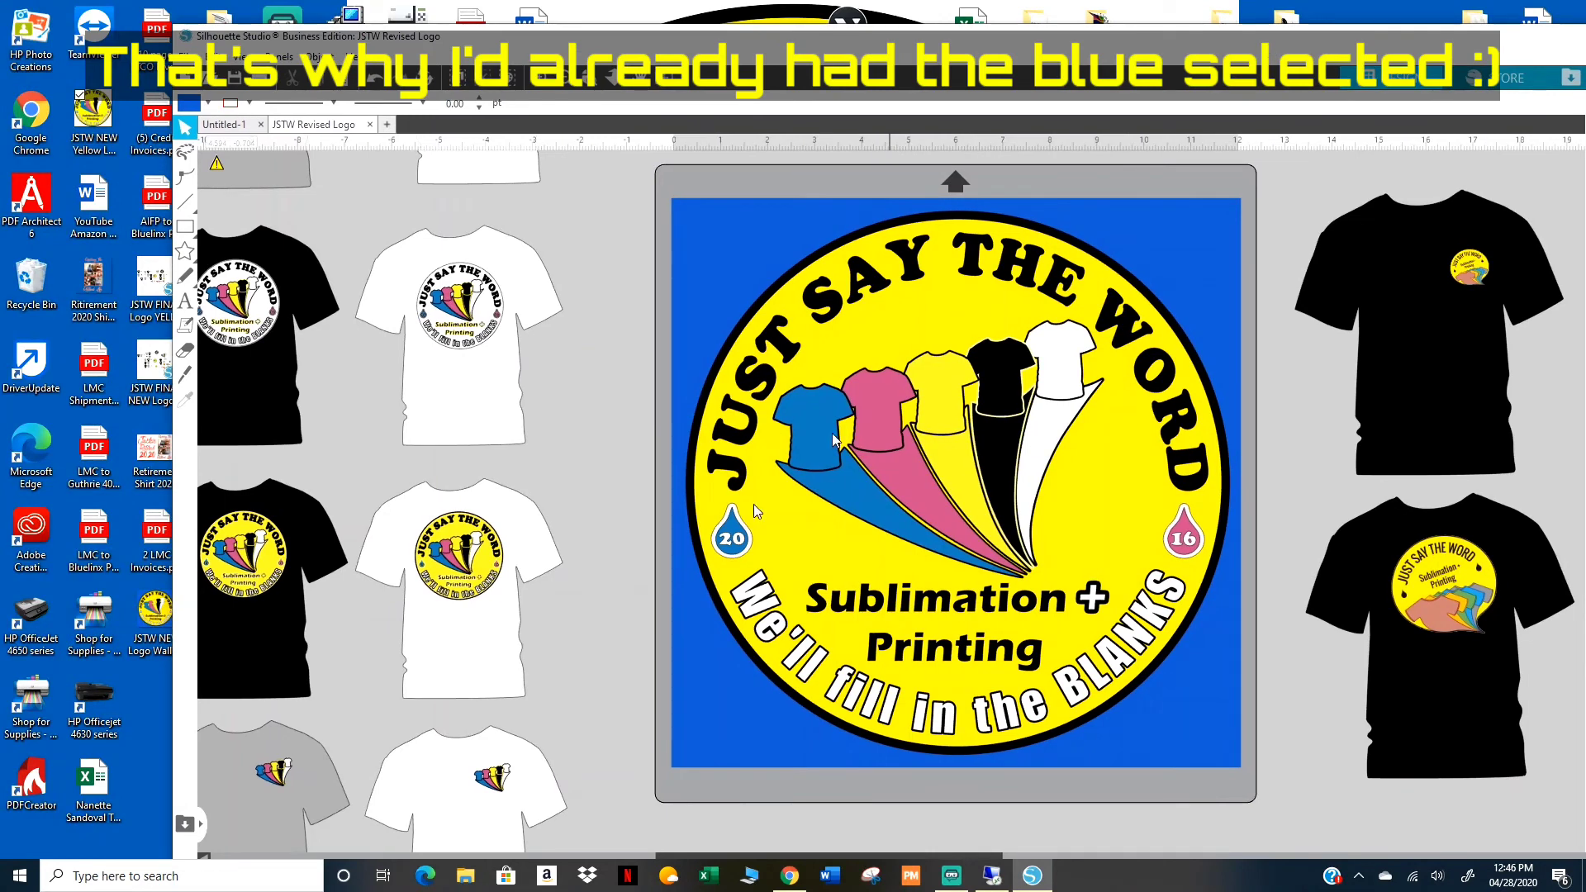
right_click(151, 621)
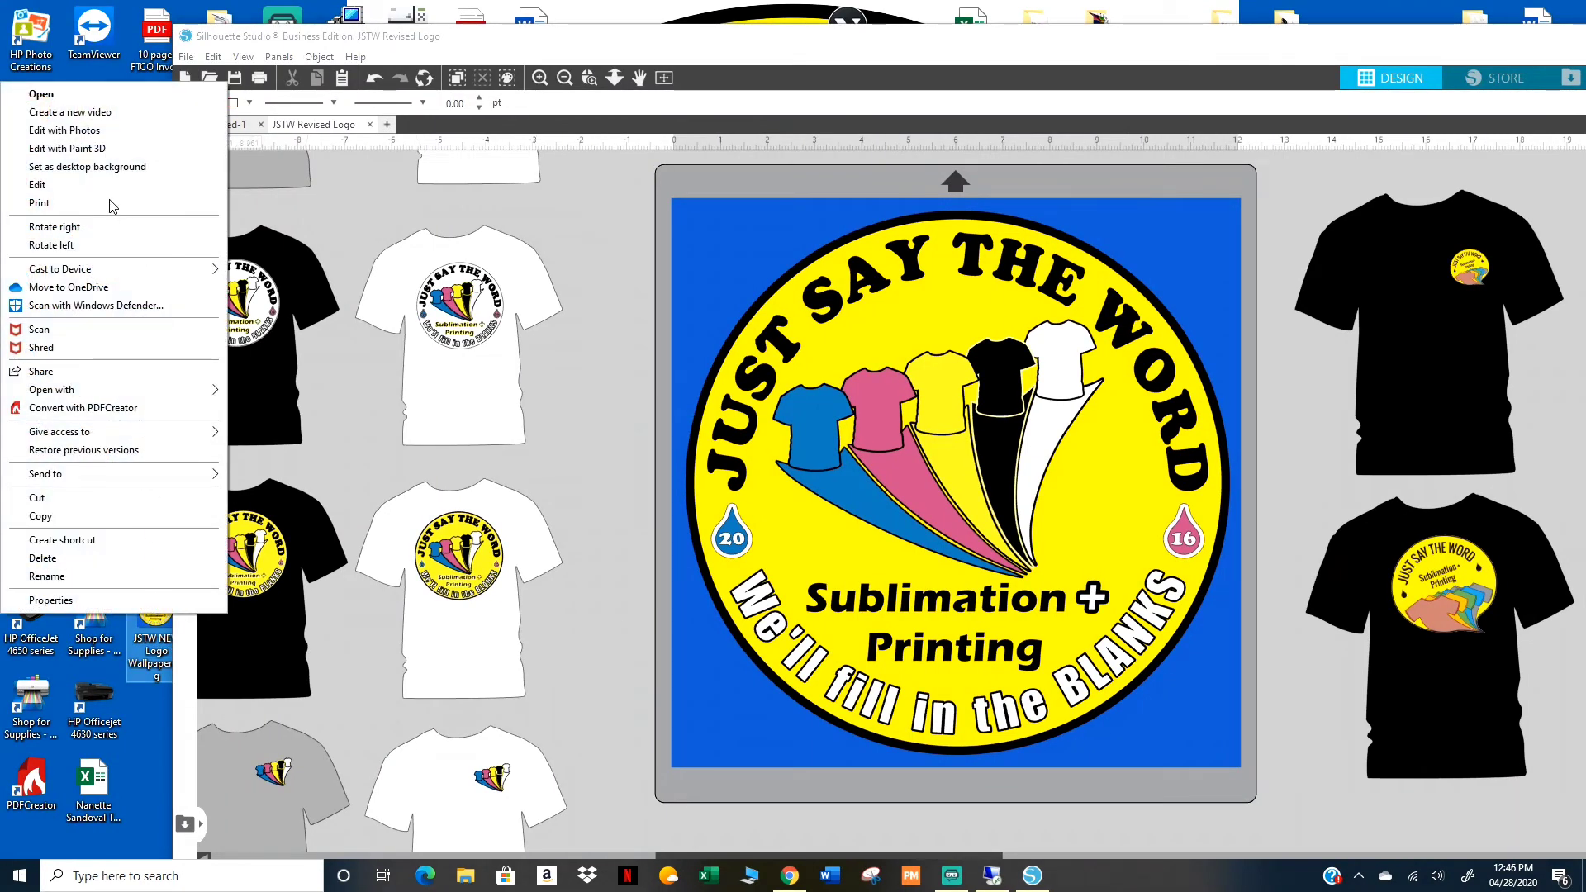
left_click(106, 168)
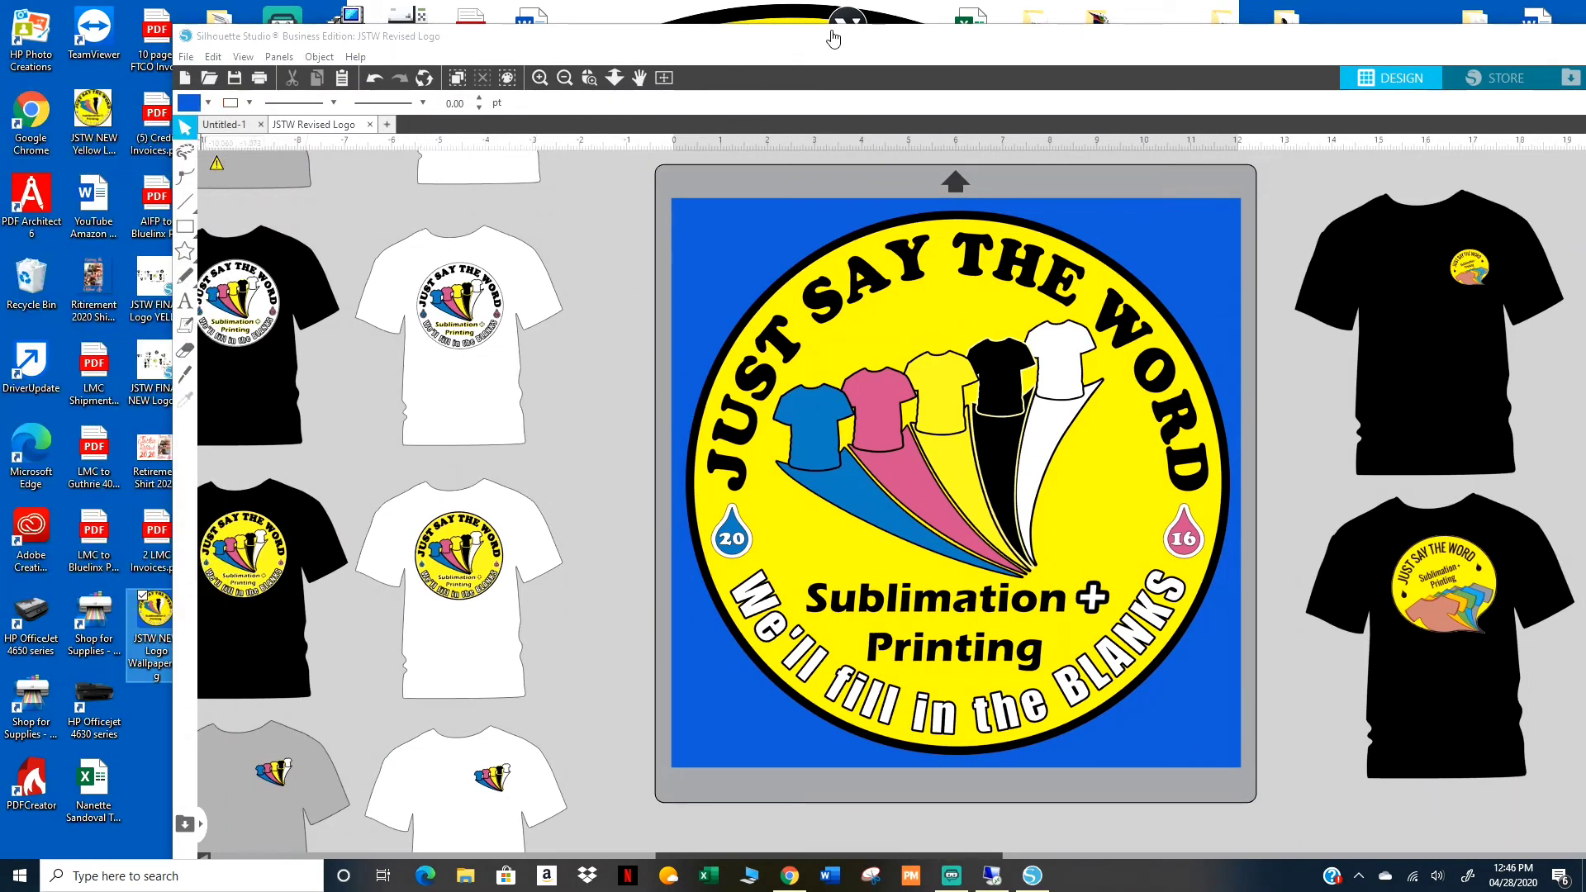
left_click_drag(833, 39, 733, 175)
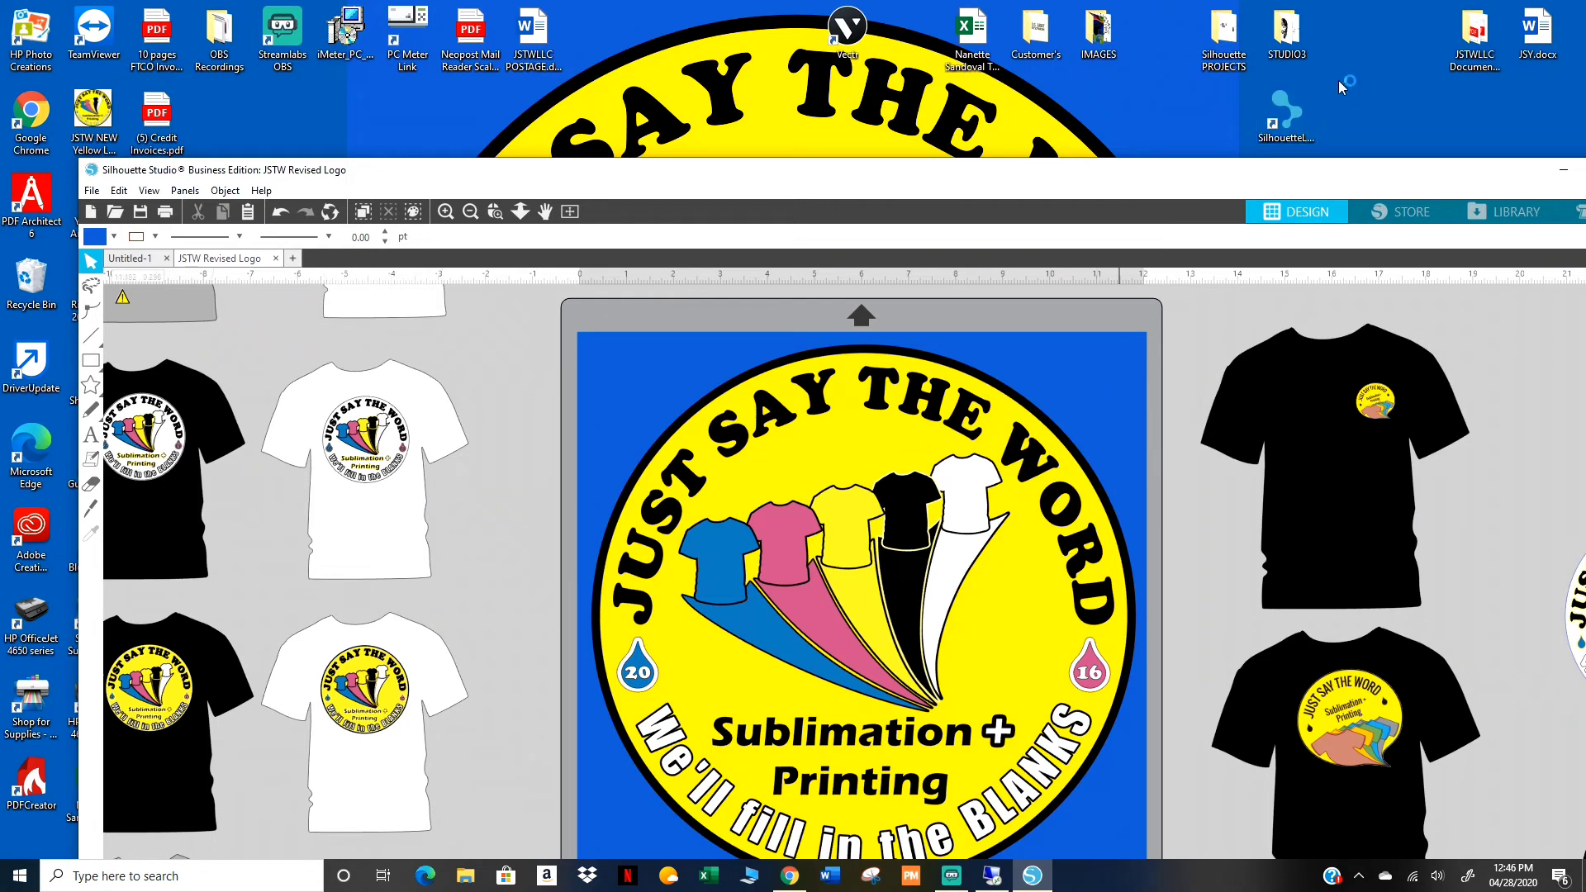
Move the design window down to view the new wallpaper on the desktop, and bring the window back up.
left_click_drag(1150, 171, 1076, 632)
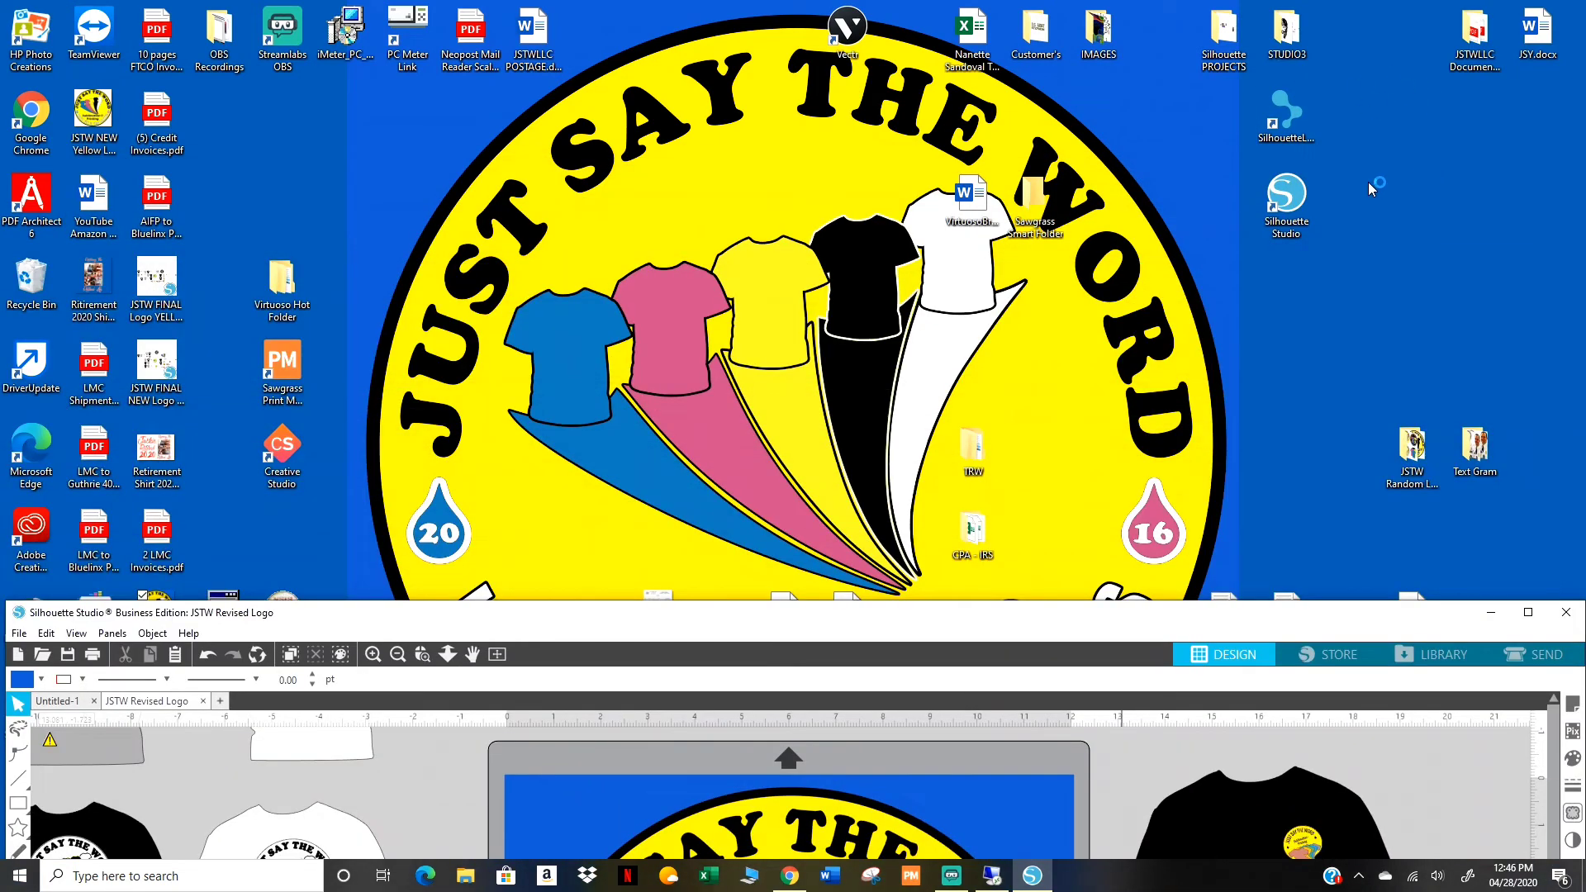
key("Up")
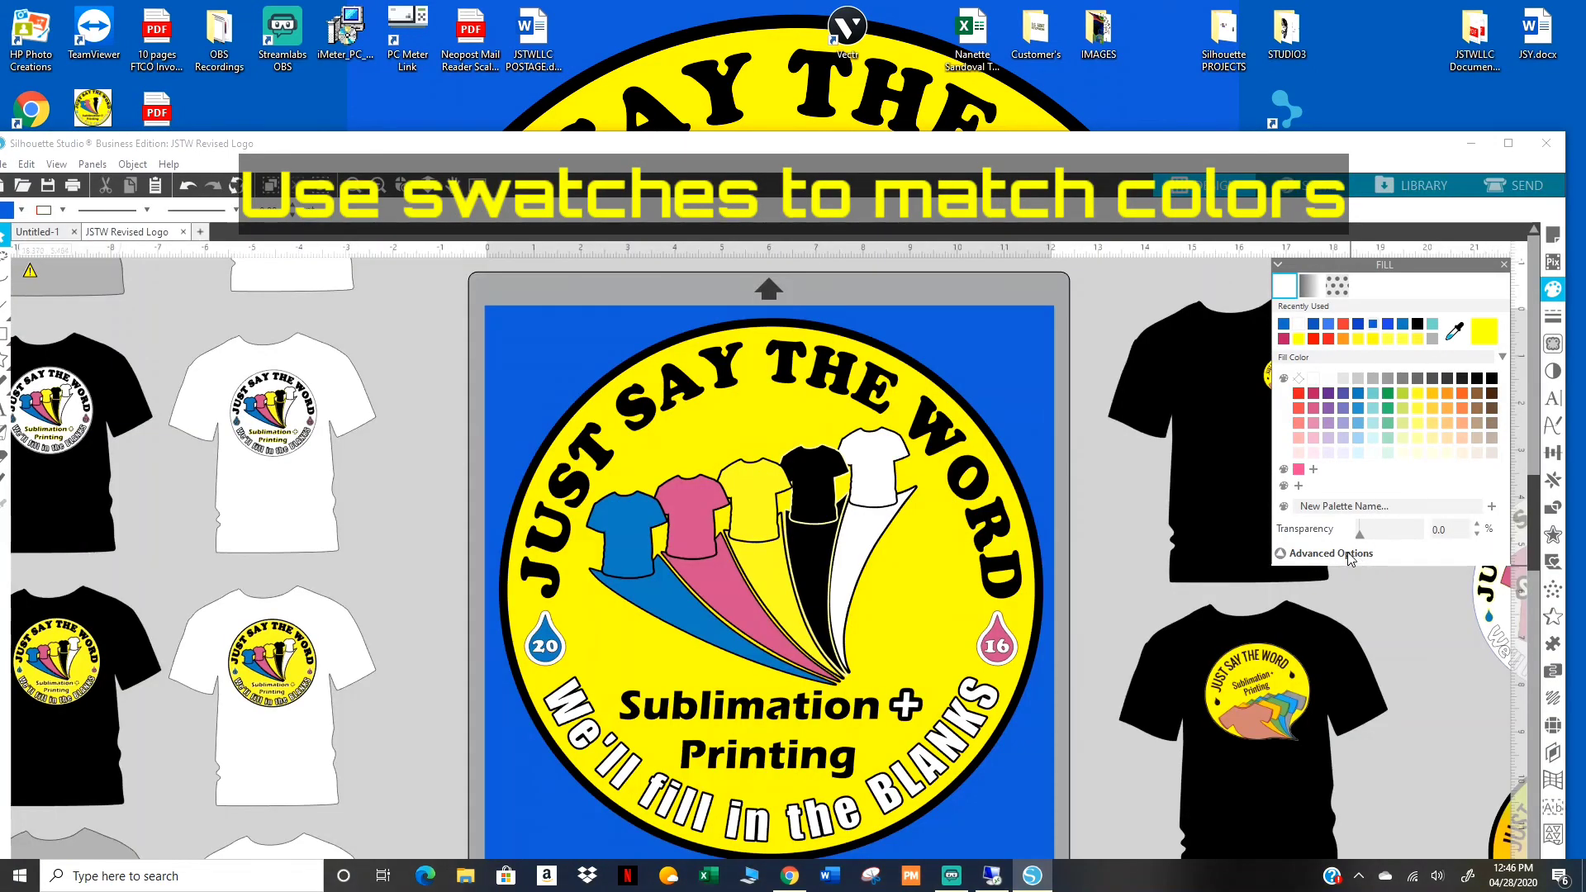
Show the advanced fill options and adjust the background square's fill by eye to the custom blue 1E5BD3.
left_click(1347, 553)
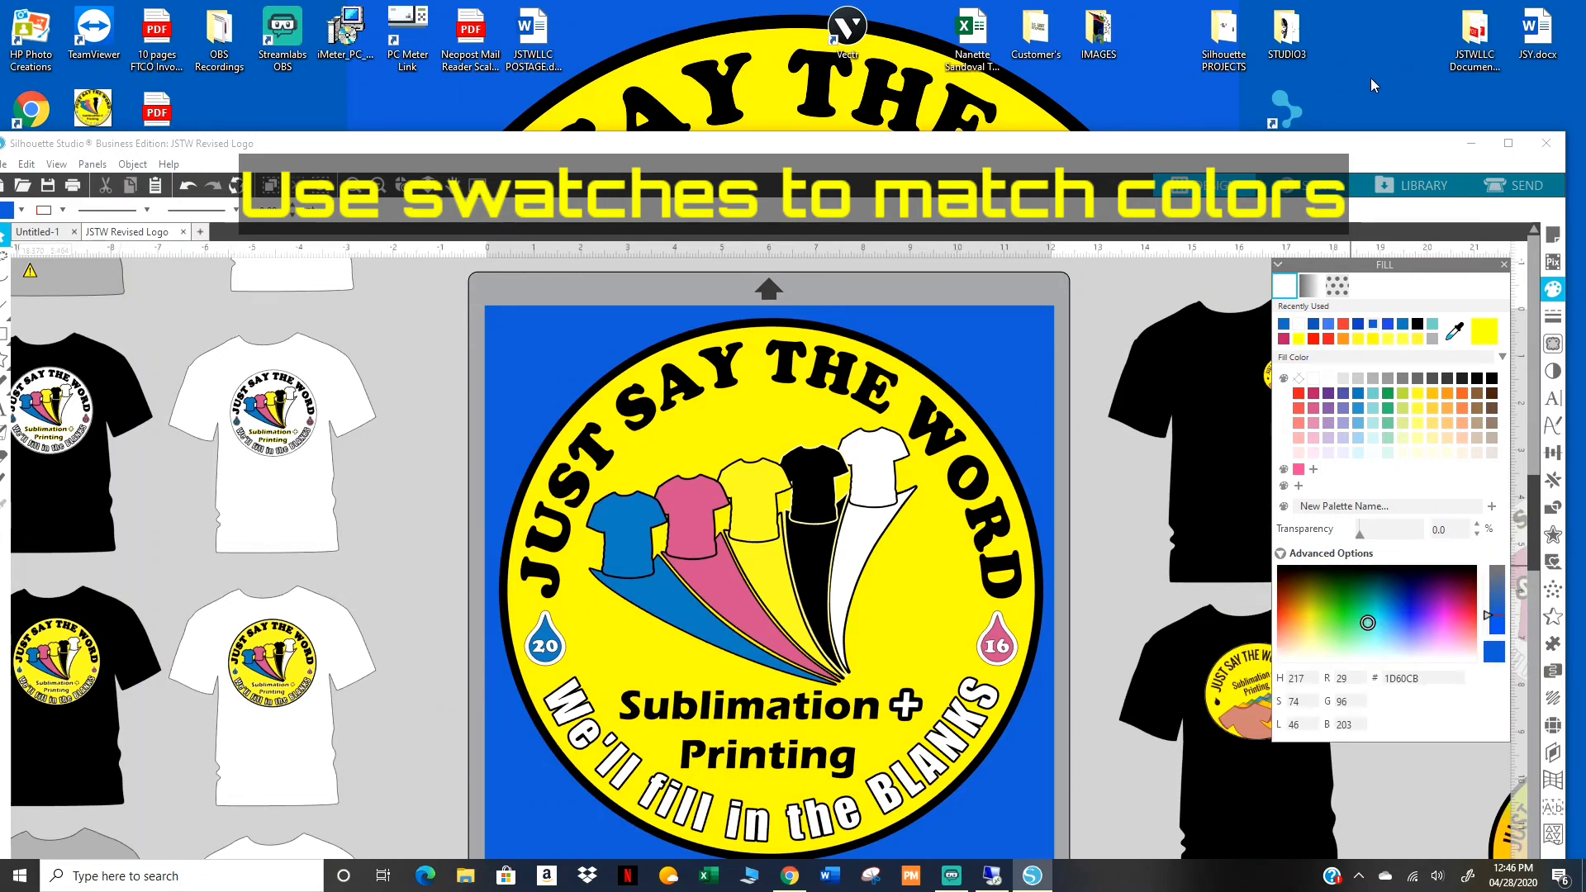
left_click(1400, 612)
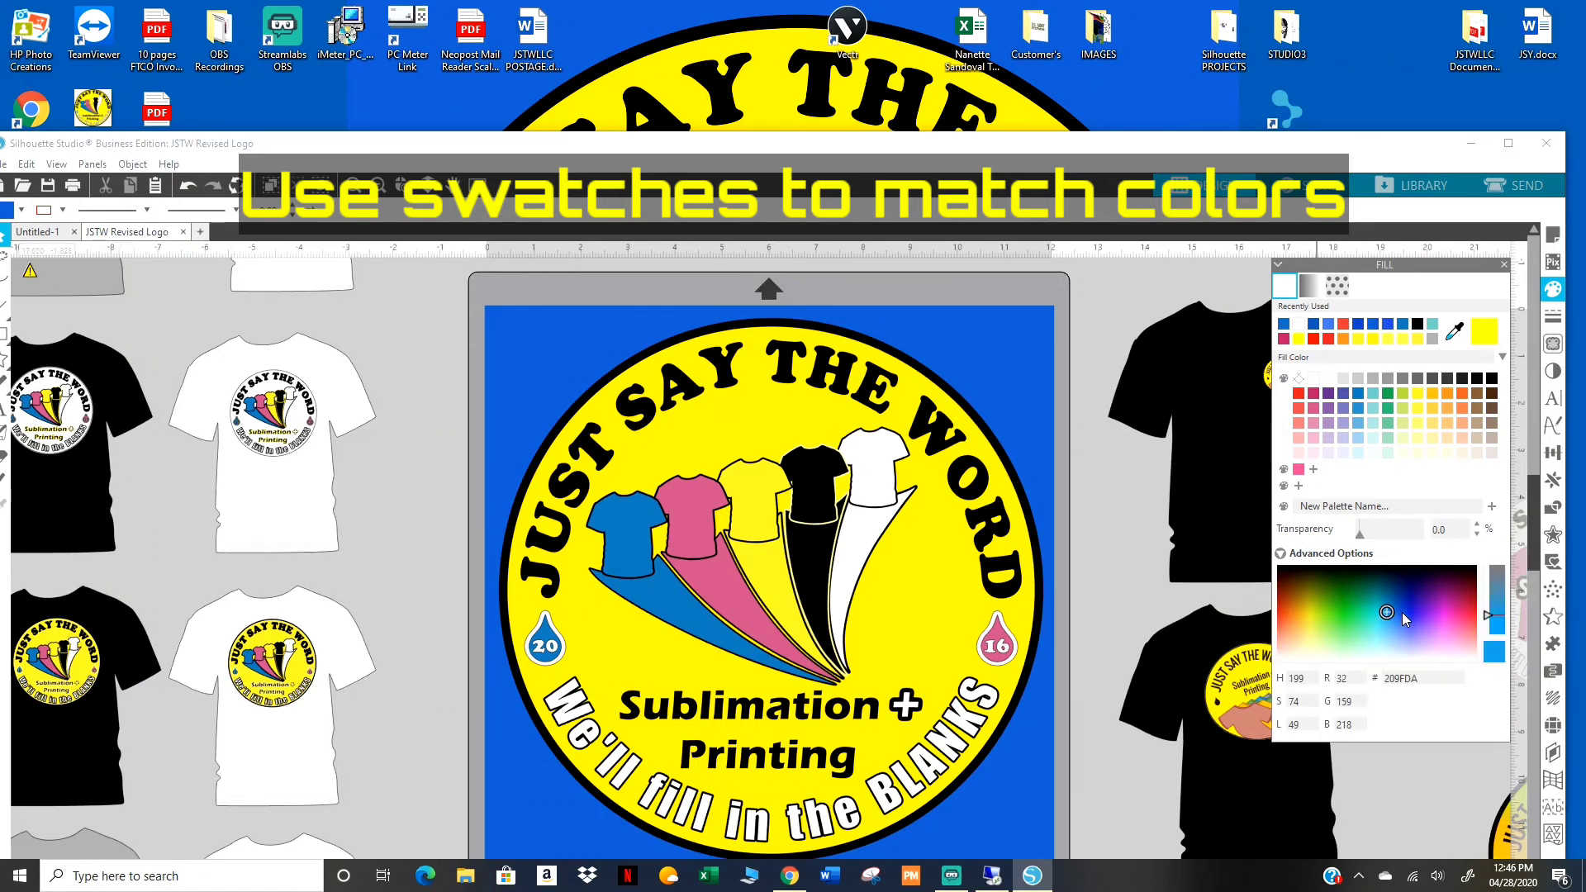
left_click(1020, 415)
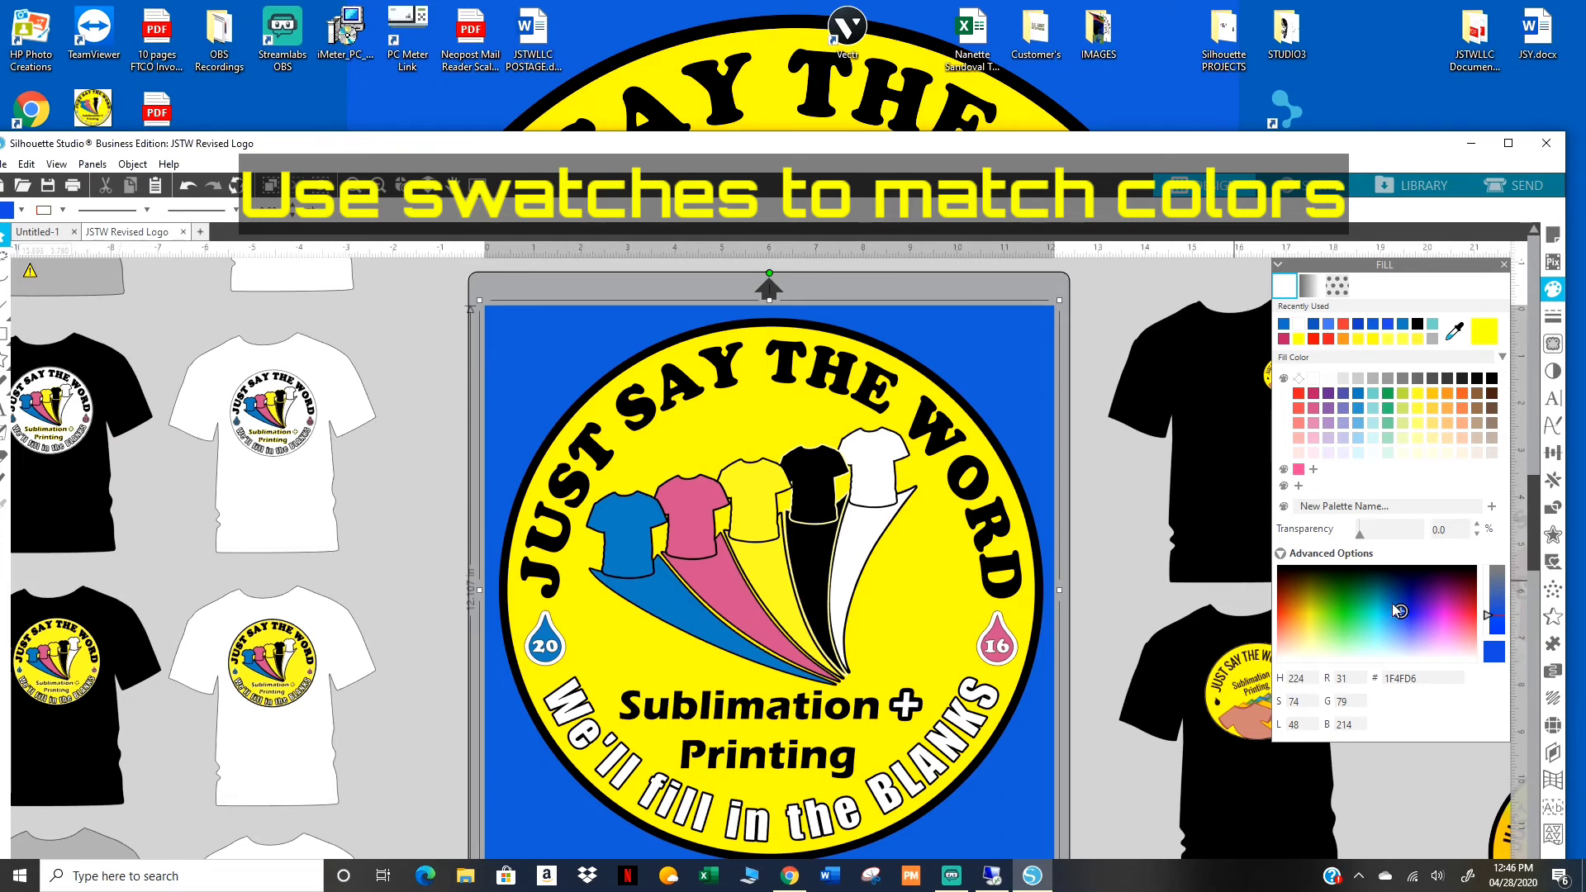
left_click(1411, 609)
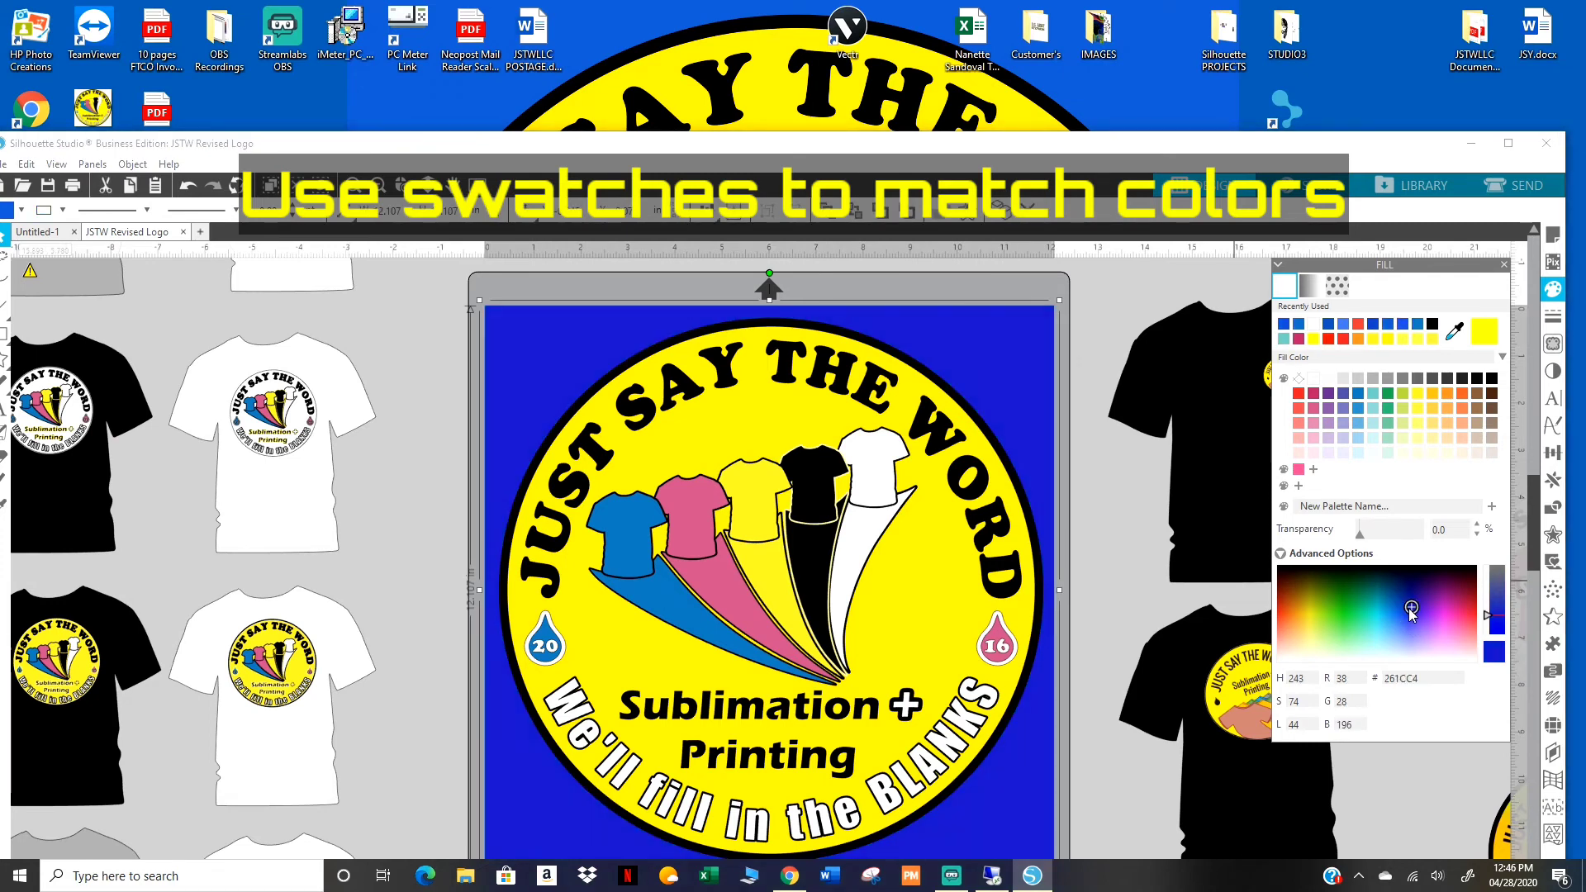
left_click_drag(1409, 609, 1400, 612)
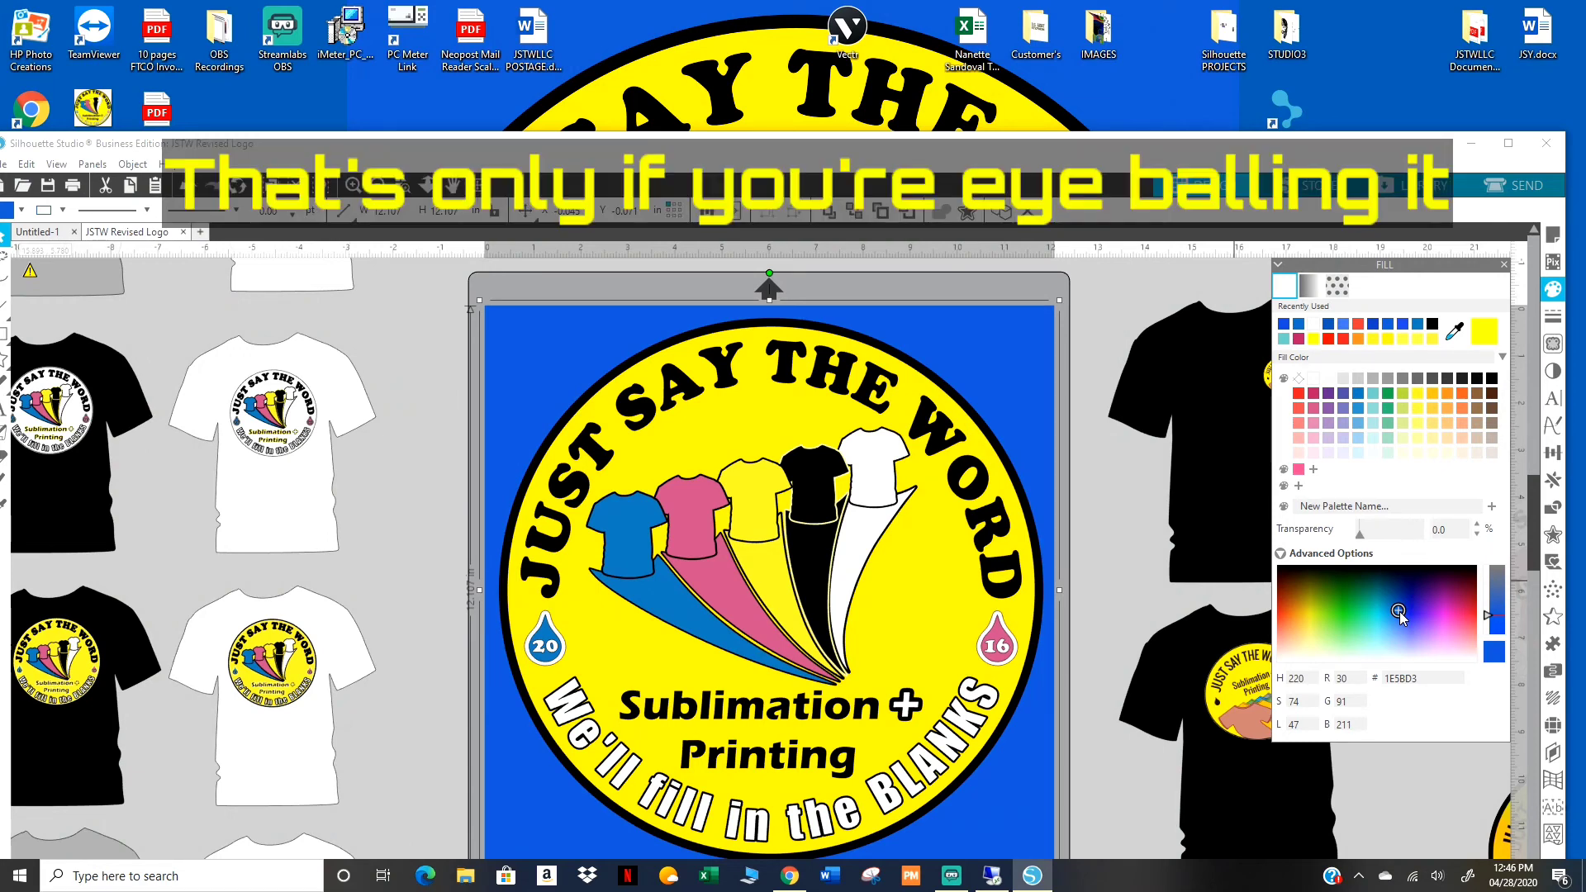
Set the background square's fill to black (000000), reposition the design window so the whole page shows, and deselect the square.
left_click_drag(1397, 611, 1376, 565)
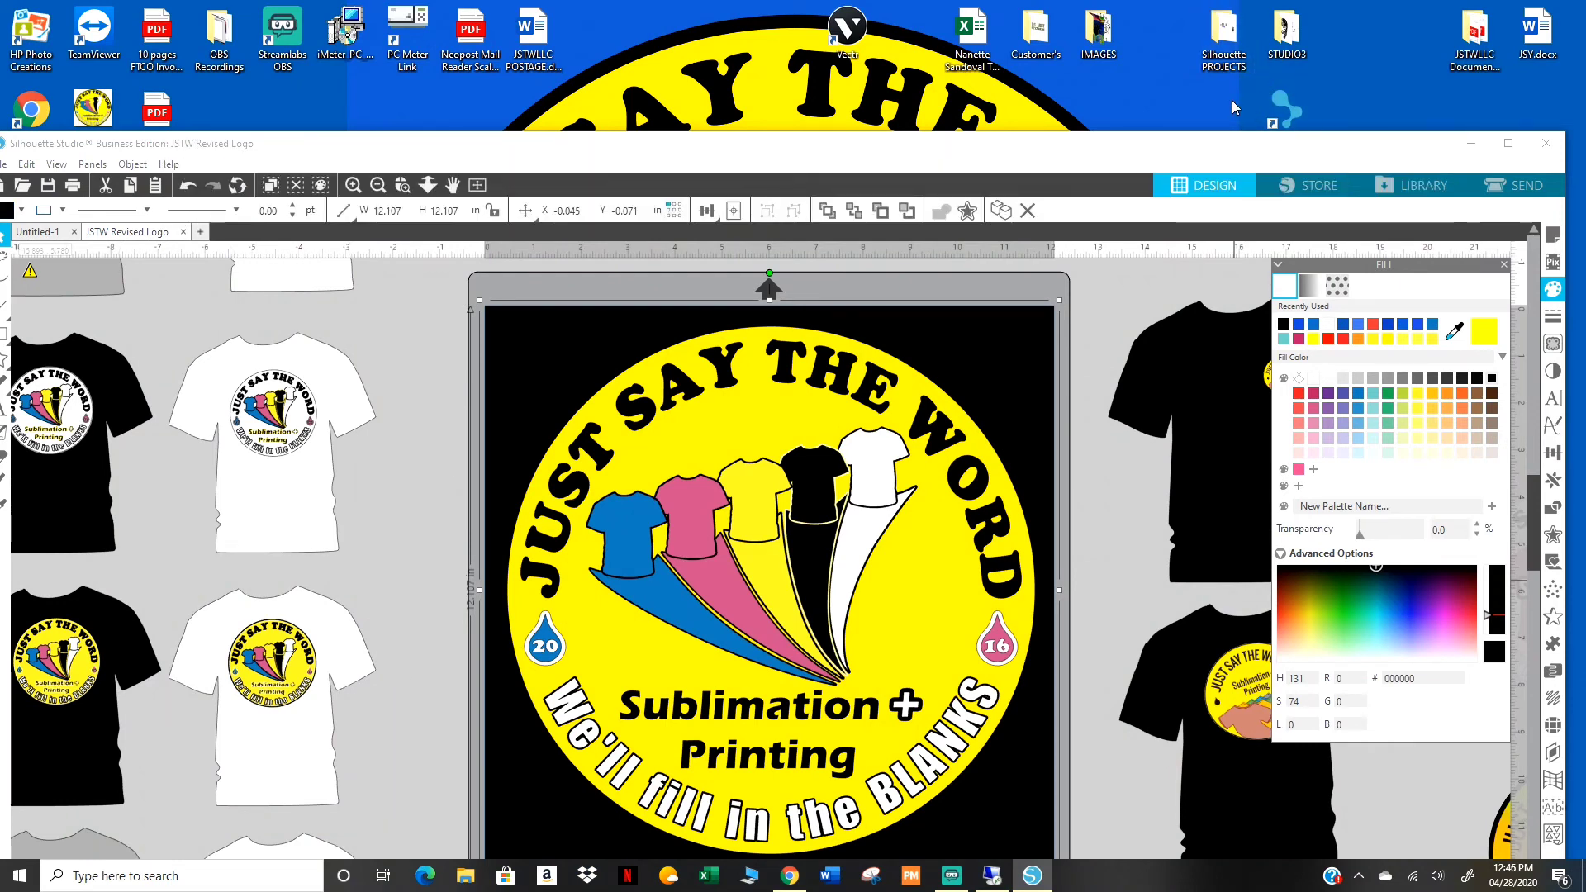
left_click_drag(1049, 155, 1096, 213)
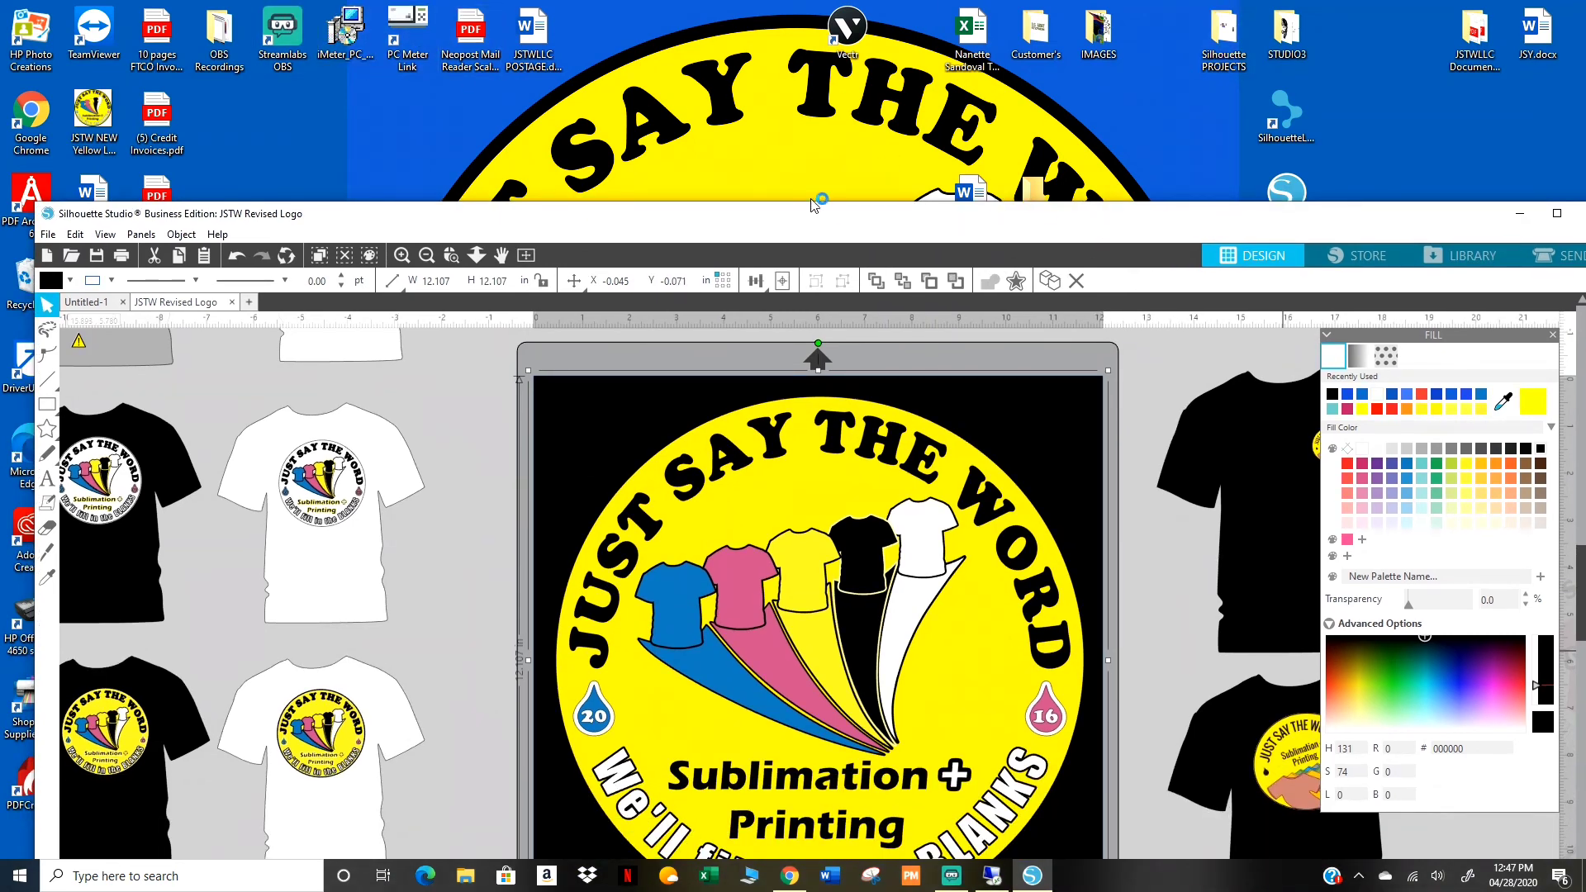
left_click_drag(817, 222, 797, 83)
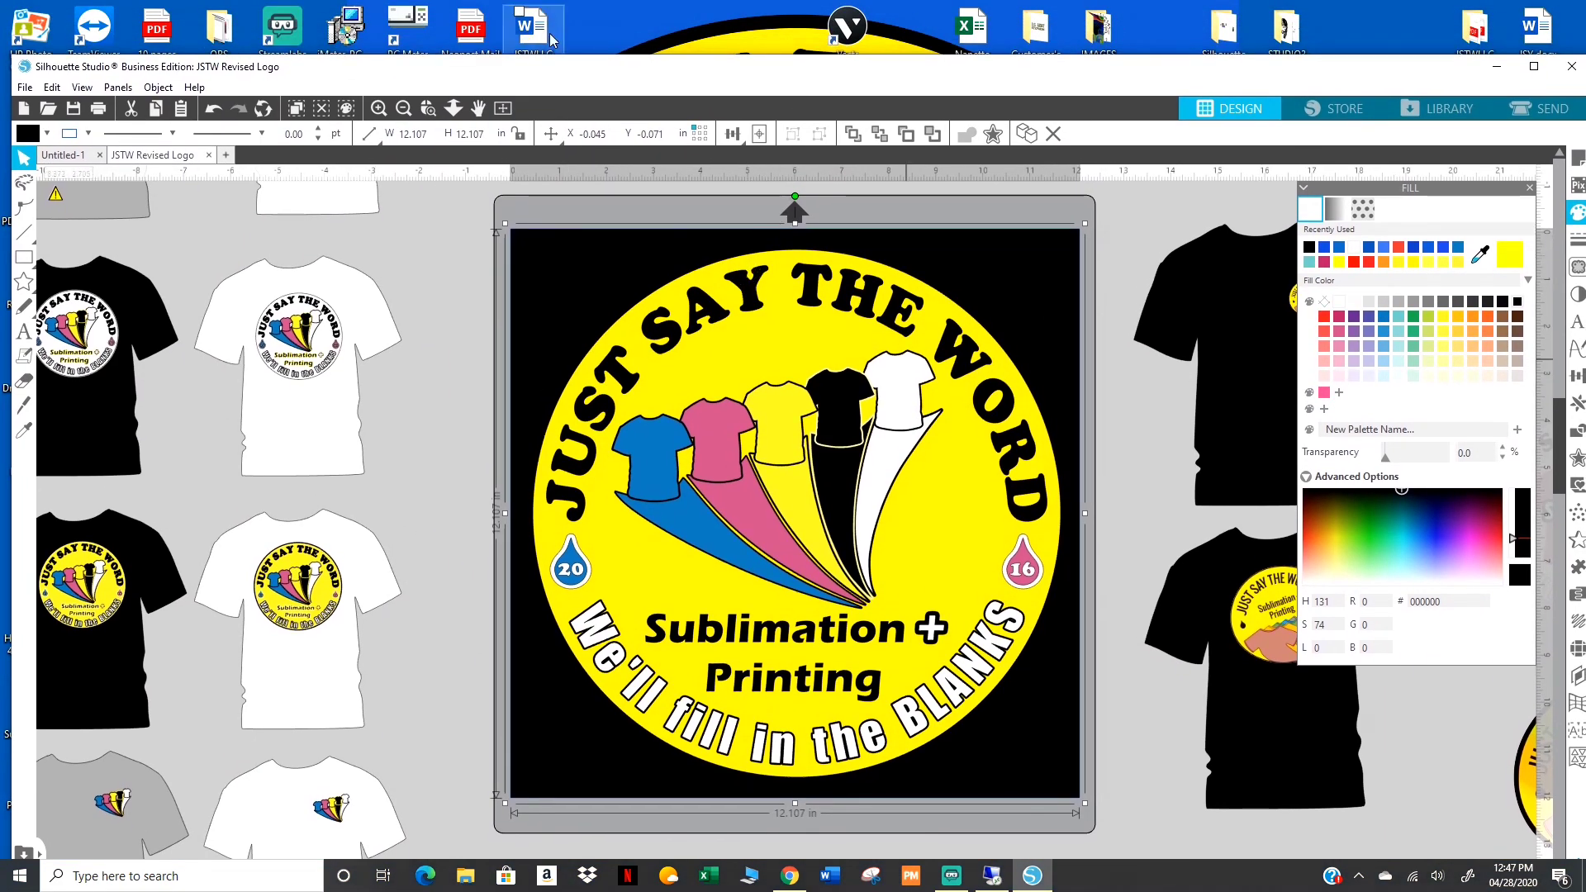
left_click(449, 350)
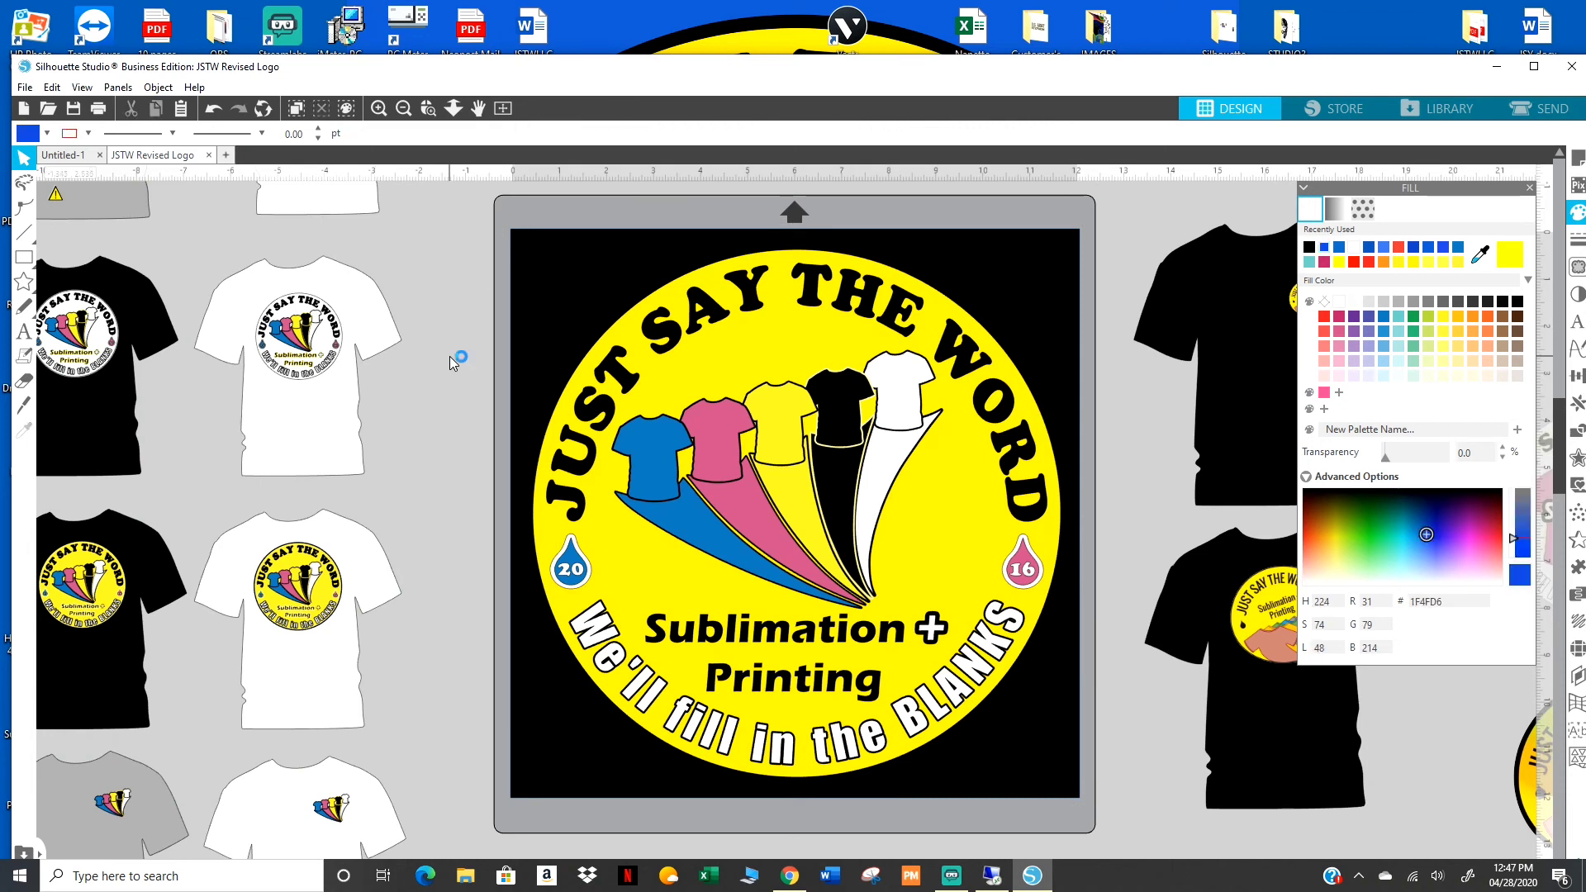